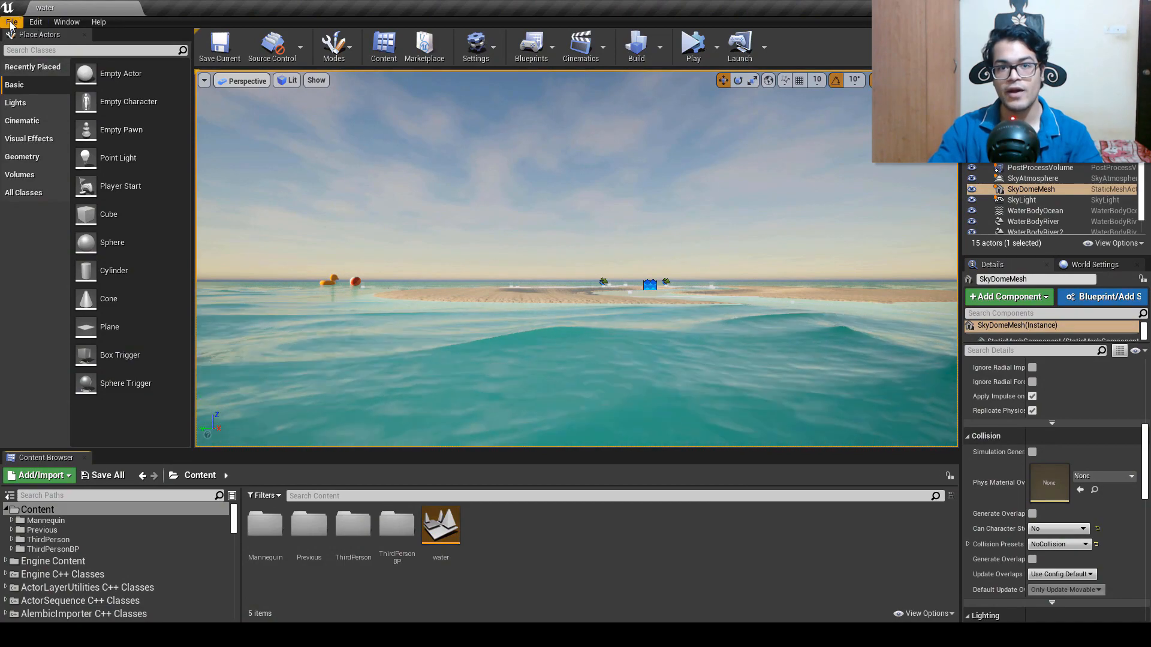
Step: Create a new level from the TimeOfDay template
left_click(42, 44)
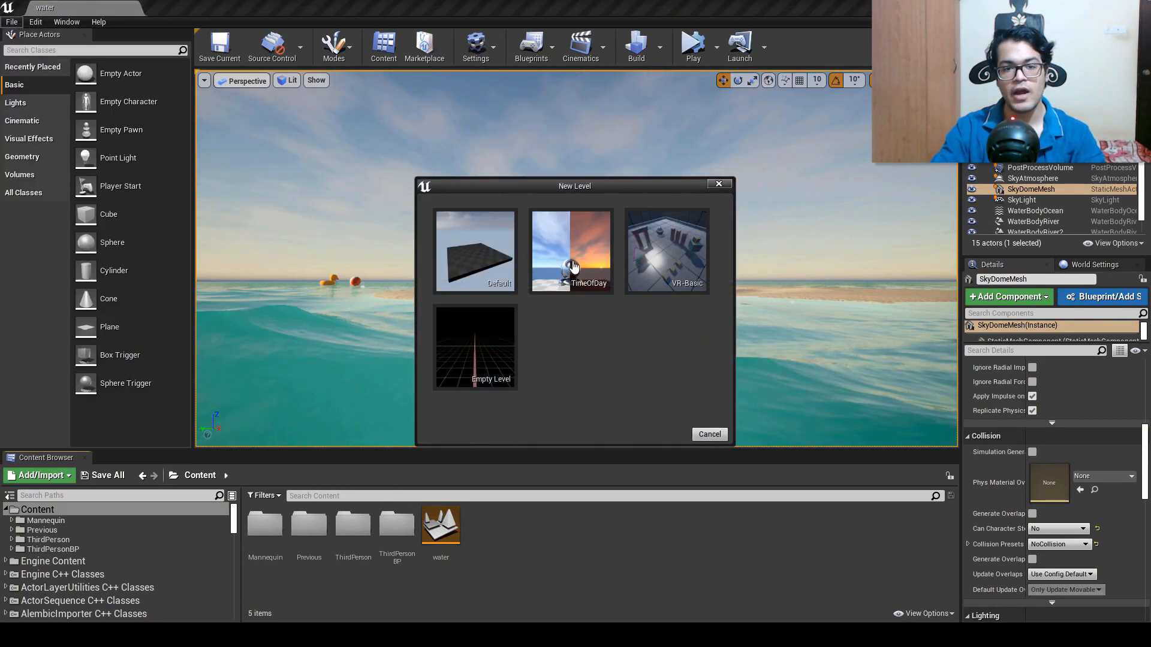
left_click(582, 250)
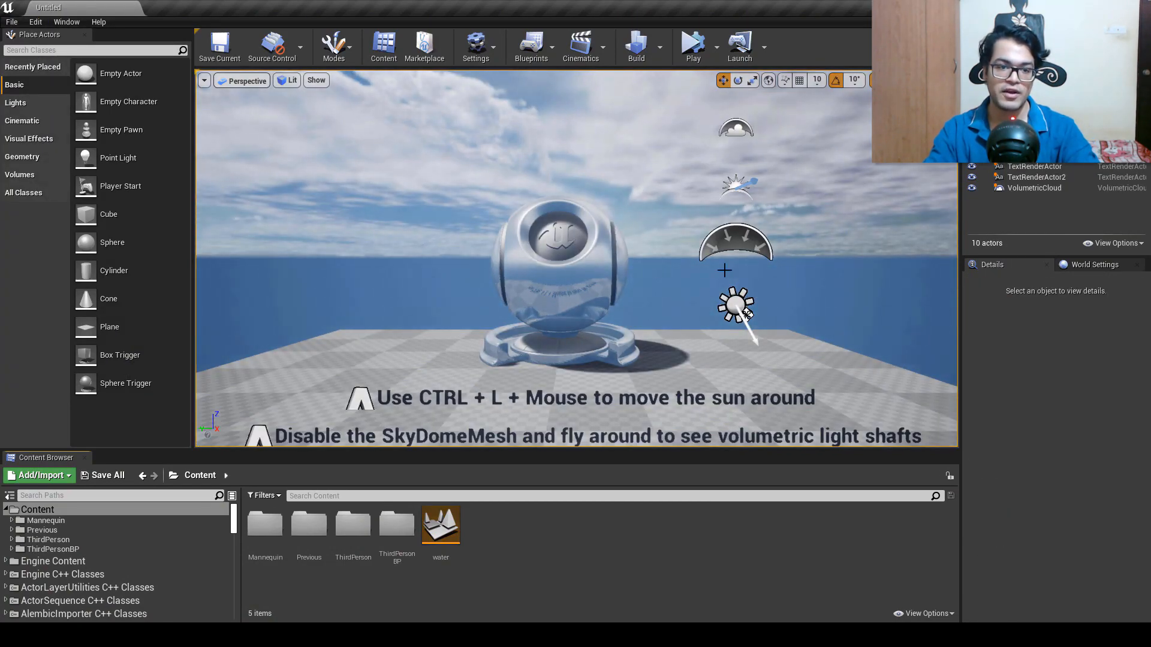
left_click_drag(739, 276, 717, 316)
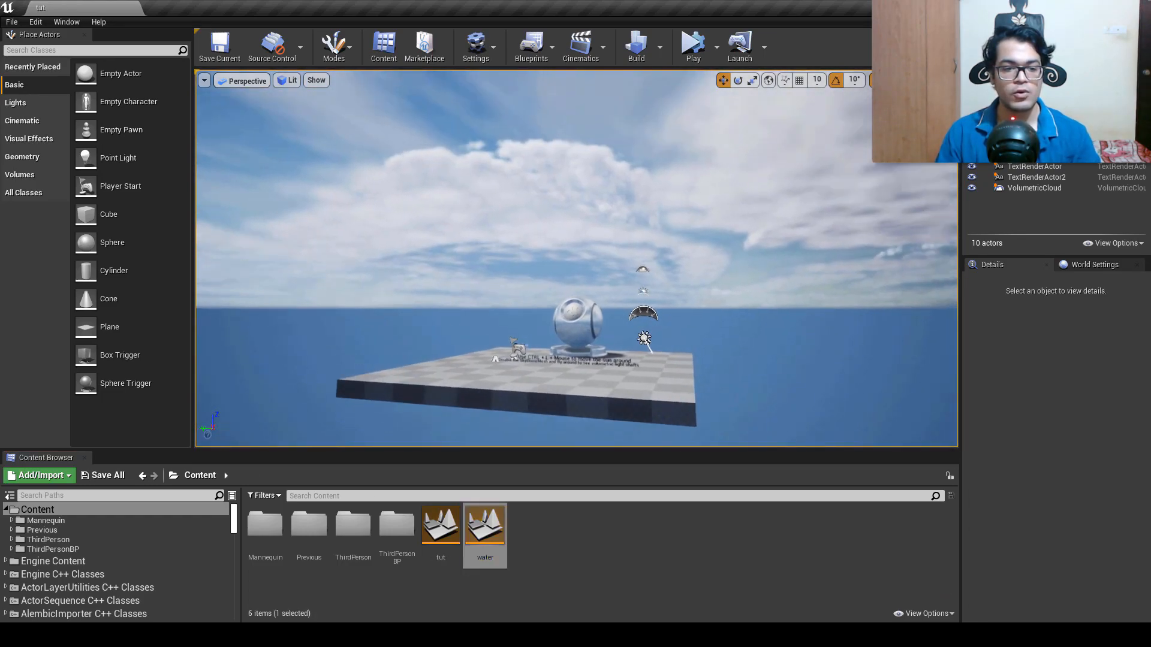
Step: Delete the VolumetricCloud actor and both text render actors from the level
right_click_drag(576, 259, 776, 286)
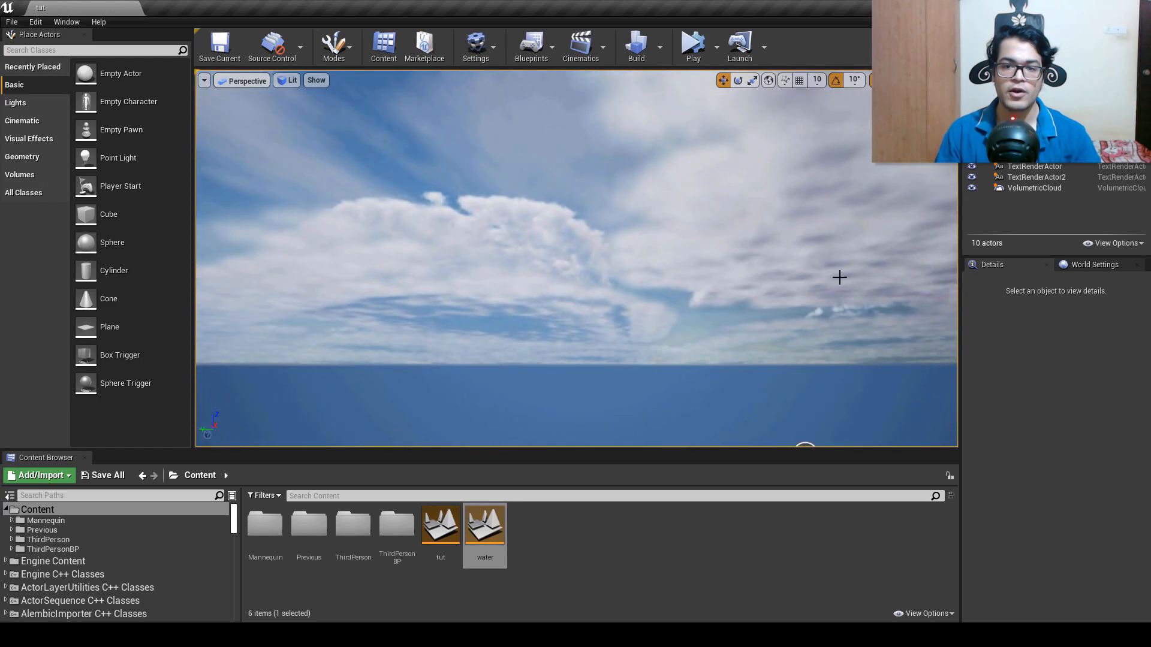
left_click(1038, 189)
key("Delete")
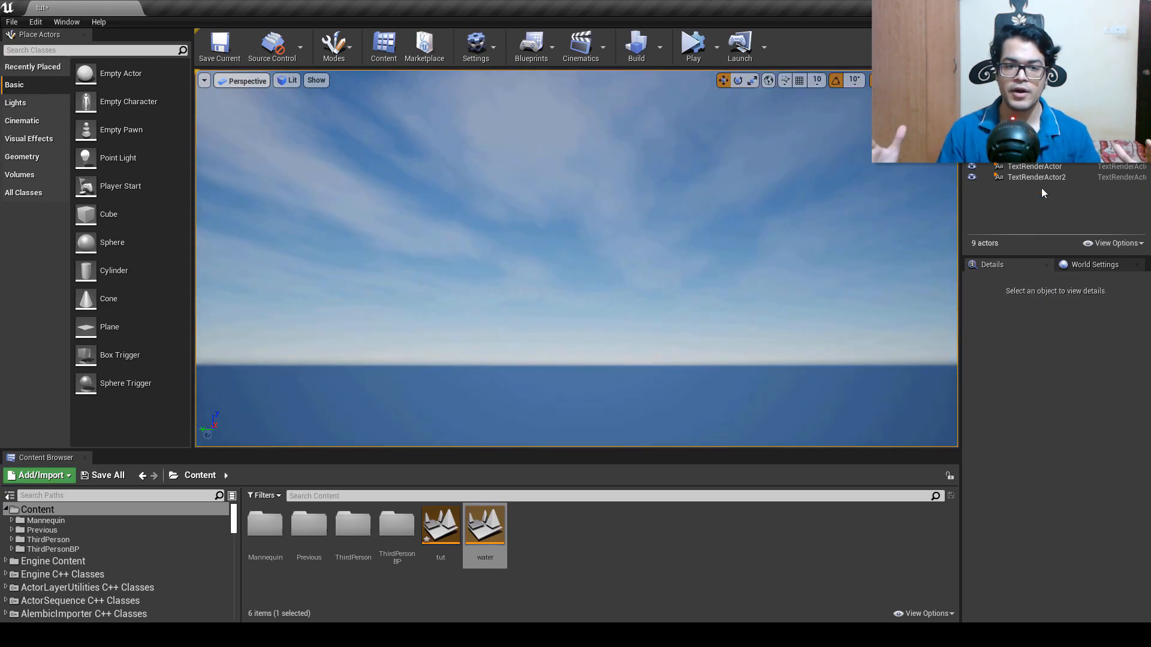
double_click(1034, 177)
key("Delete")
left_click(1033, 165)
key("Delete")
Step: Delete the template's floor and preview mesh actors, keeping only the sky and light actors
mouse_move(528, 326)
right_mouse_down()
mouse_move(527, 263)
mouse_move(514, 333)
right_mouse_up()
left_click(652, 292)
key("Delete")
left_click(573, 257)
key("Delete")
left_click(658, 128)
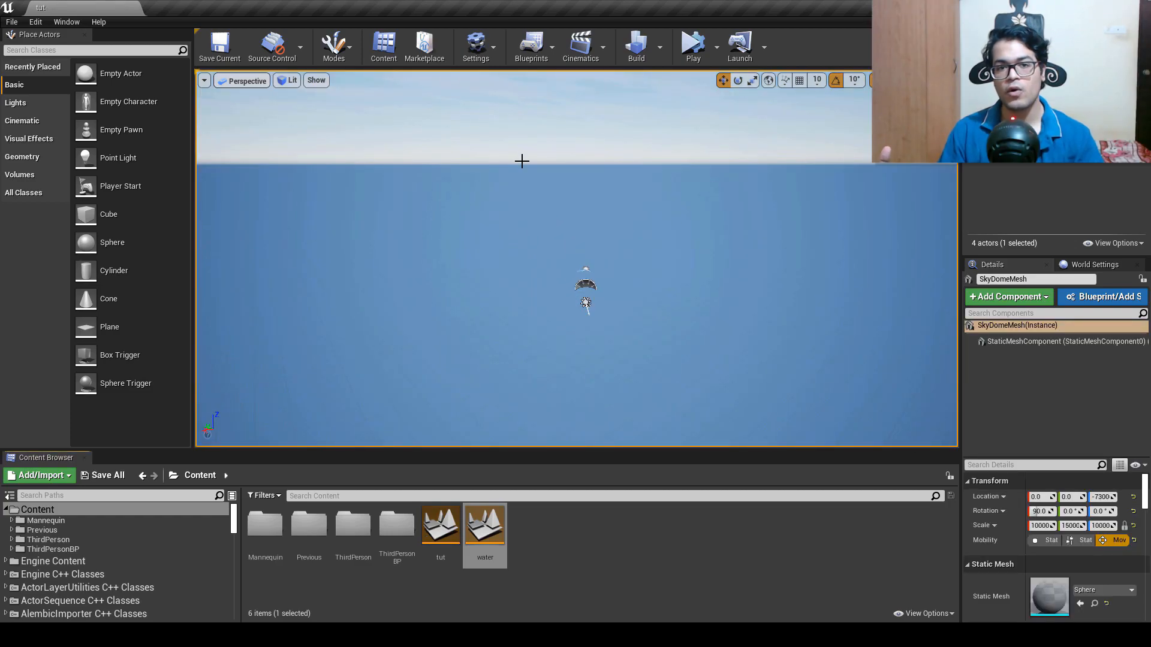
Step: Look up the Landmass and Water plugins in the plugin list to check that they are enabled
left_click(476, 48)
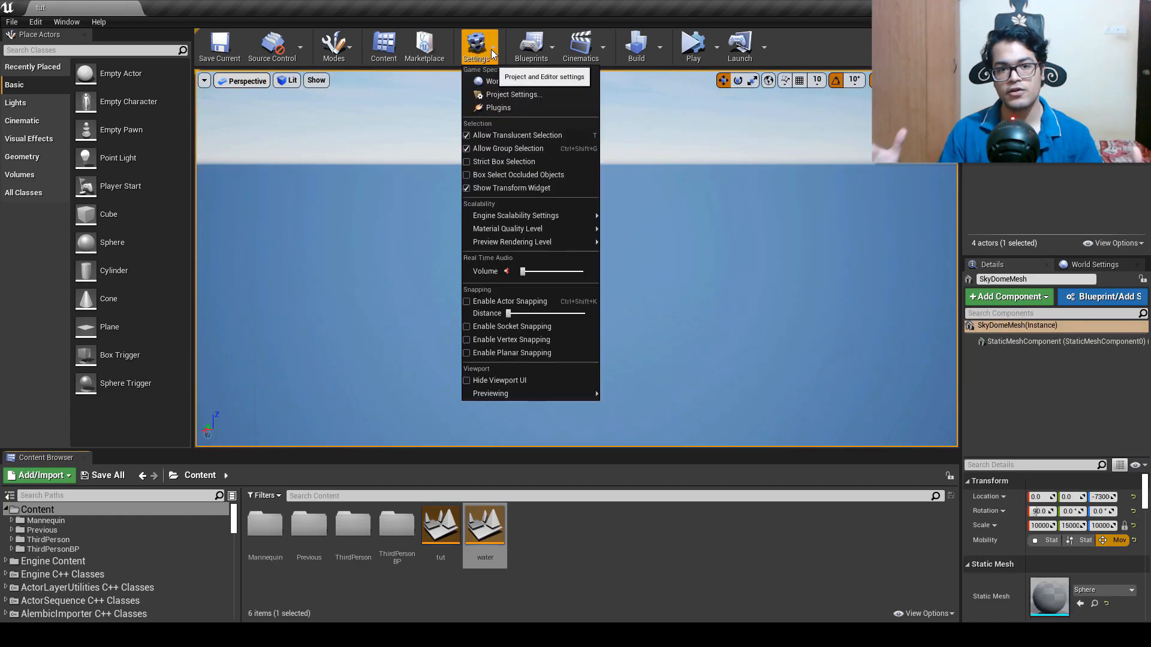
left_click(523, 109)
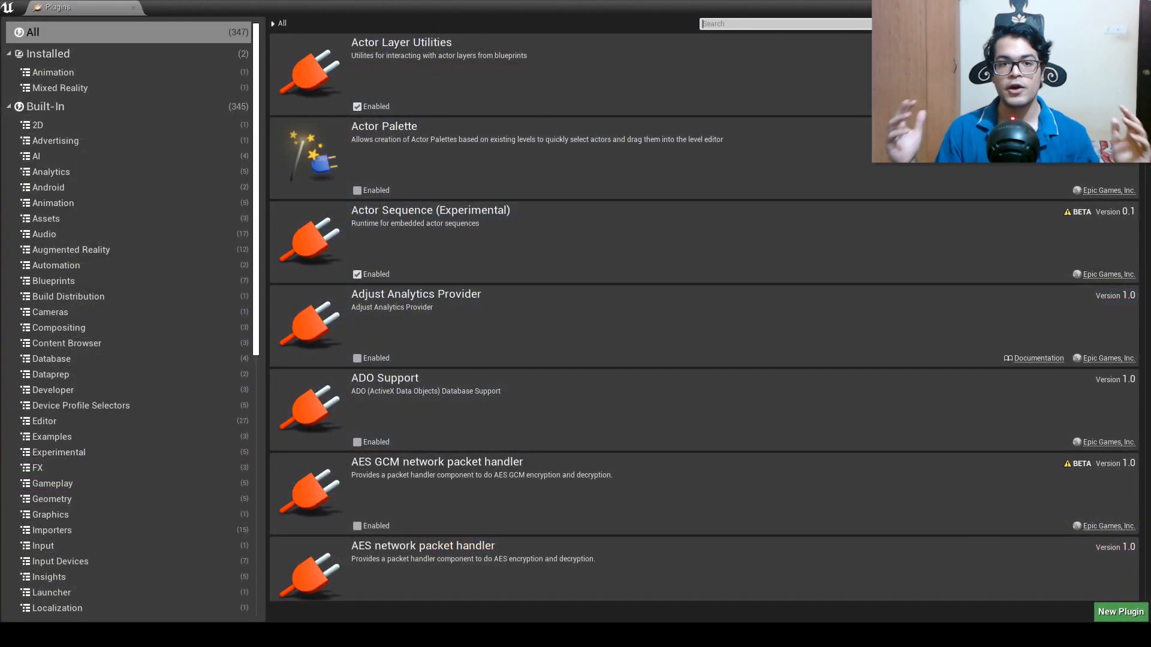
type("land")
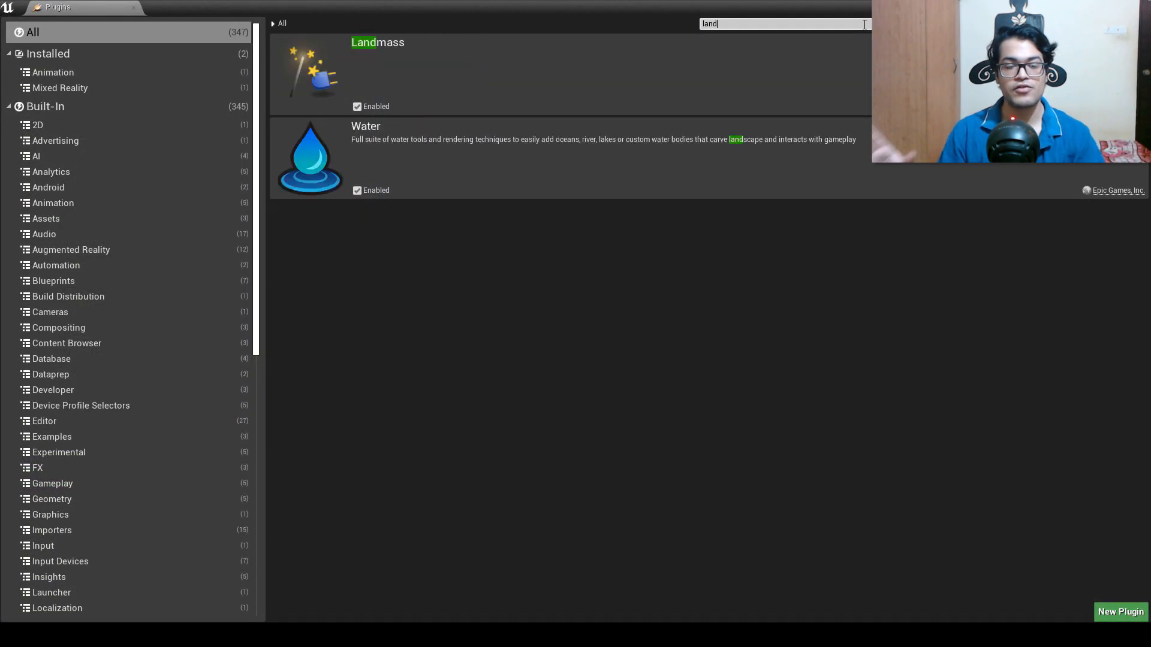
type("mass")
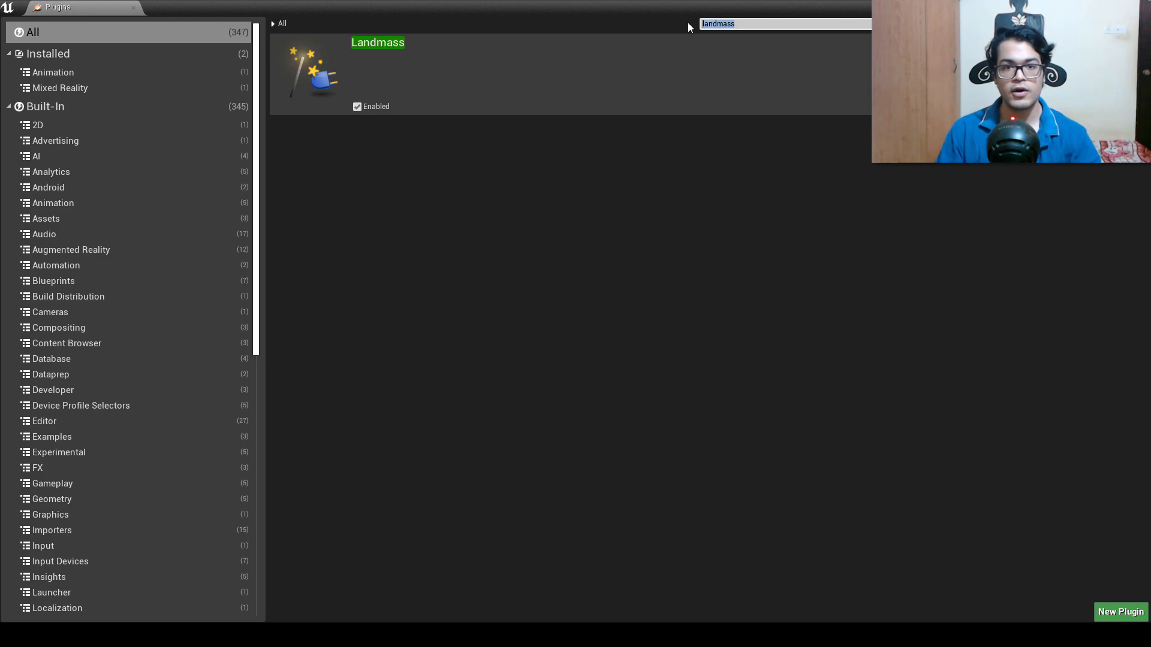
type("water")
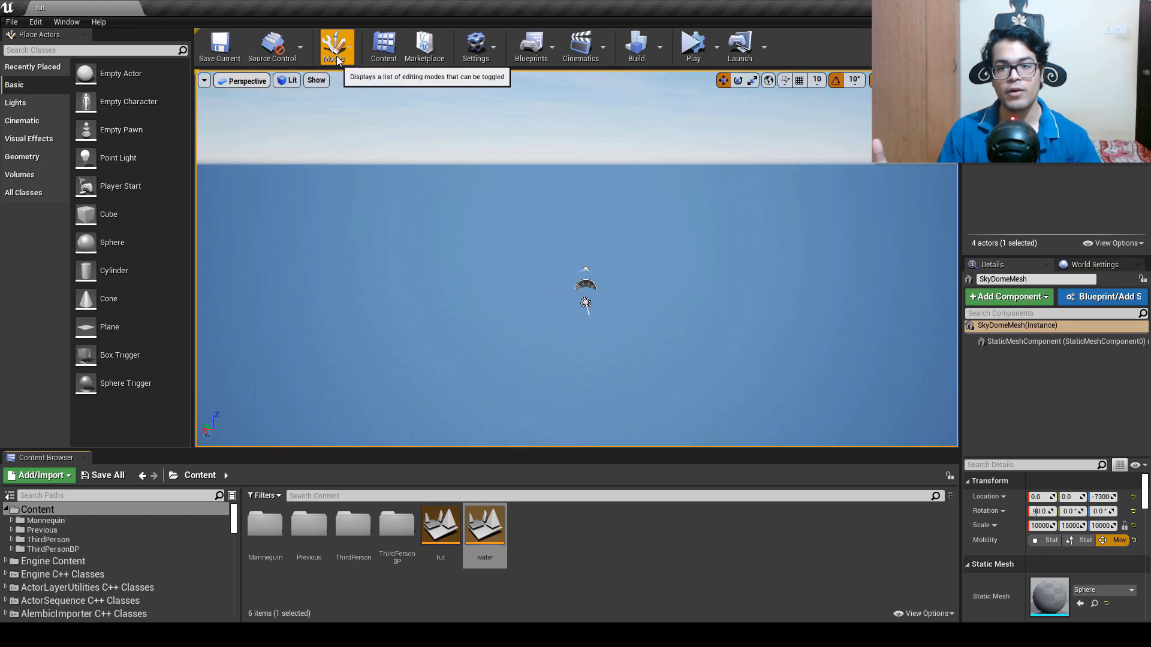
Step: Create a new landscape with Enable Edit Layer turned on
left_click(334, 45)
left_click(362, 103)
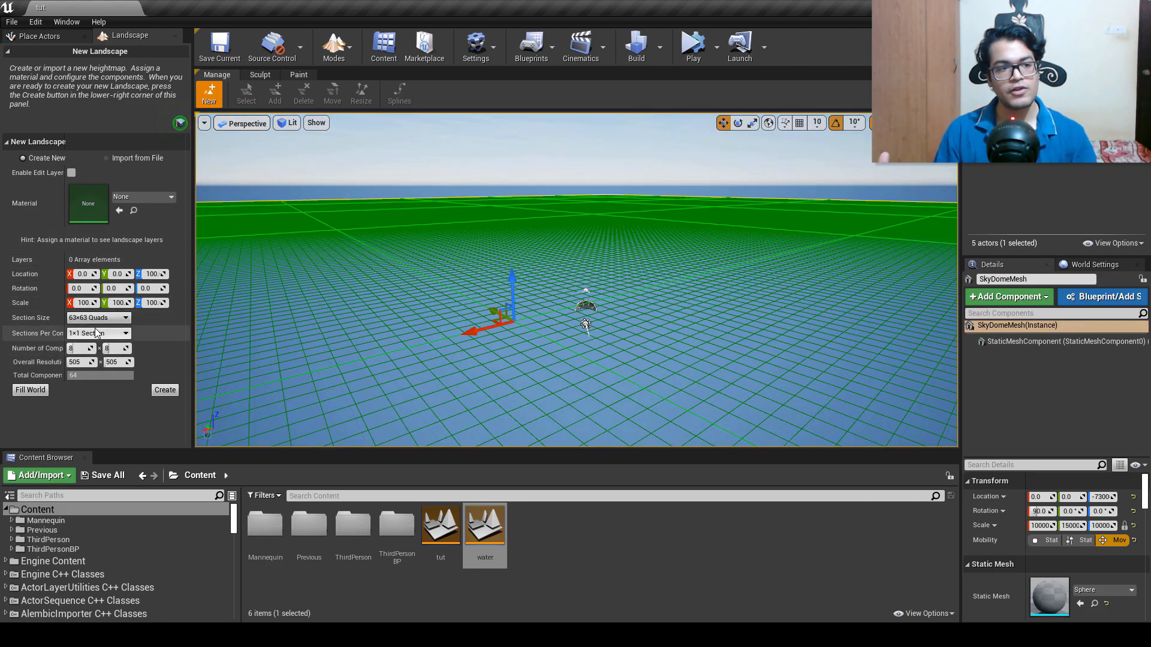
left_click(71, 173)
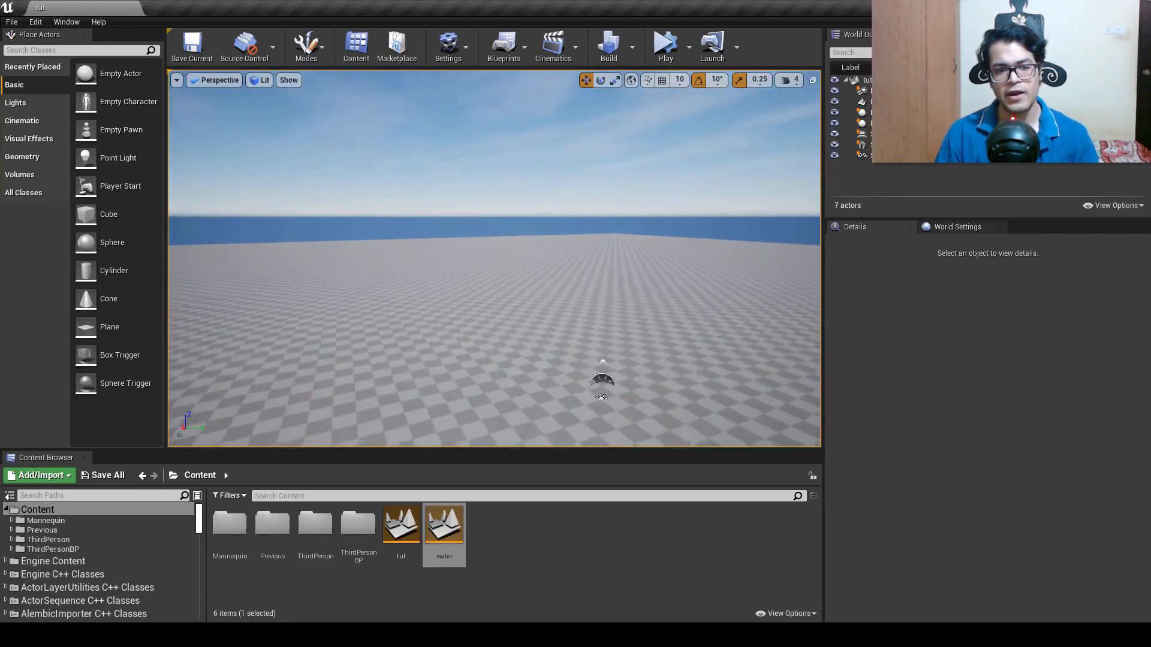
Step: Search the placeable actors for water and place a Water Body Ocean at the centre of the landscape
mouse_move(494, 258)
right_mouse_down()
mouse_move(600, 240)
mouse_move(612, 288)
mouse_move(648, 294)
mouse_move(505, 276)
mouse_move(506, 291)
mouse_move(506, 266)
right_mouse_up()
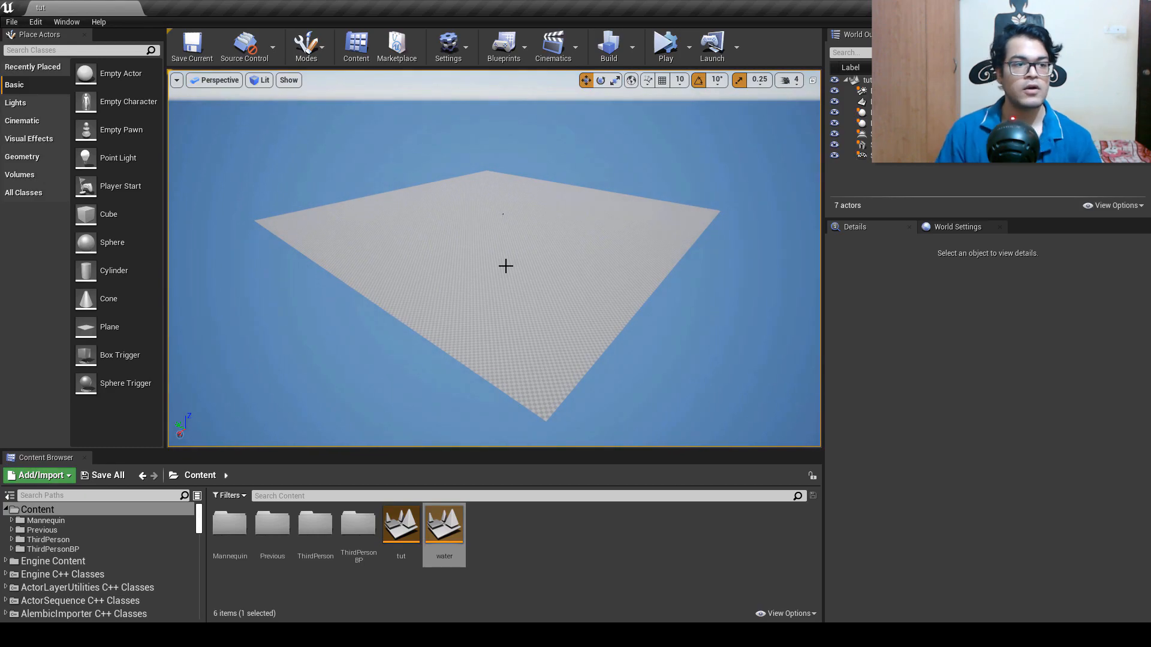
left_click(86, 50)
type("water")
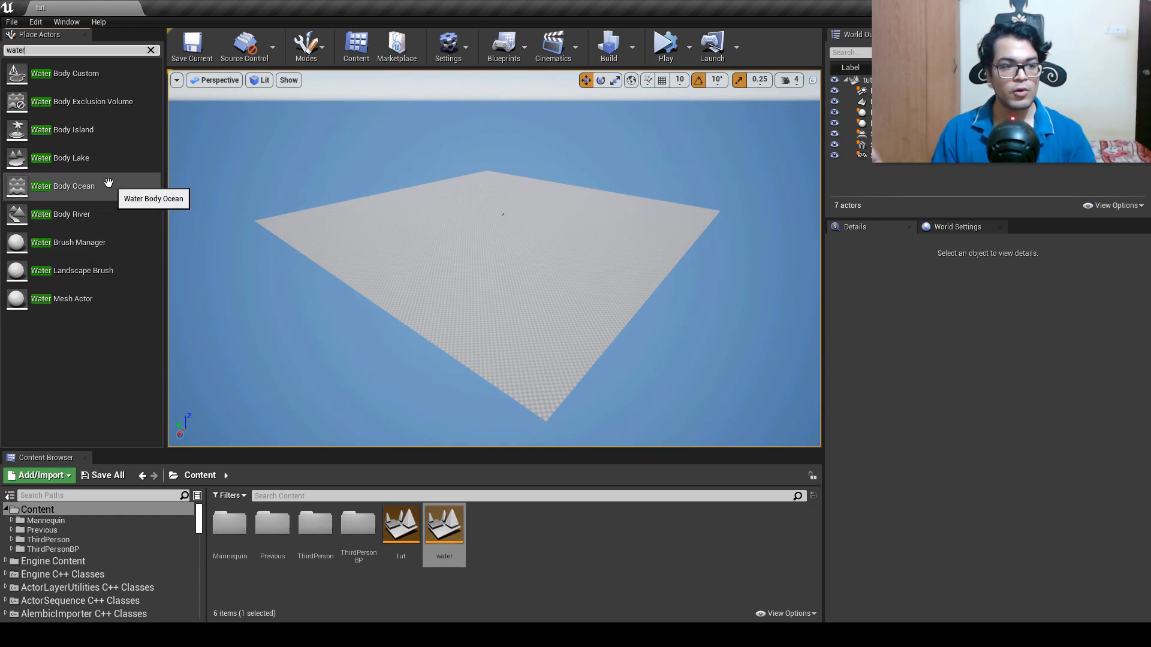
left_click_drag(108, 186, 427, 230)
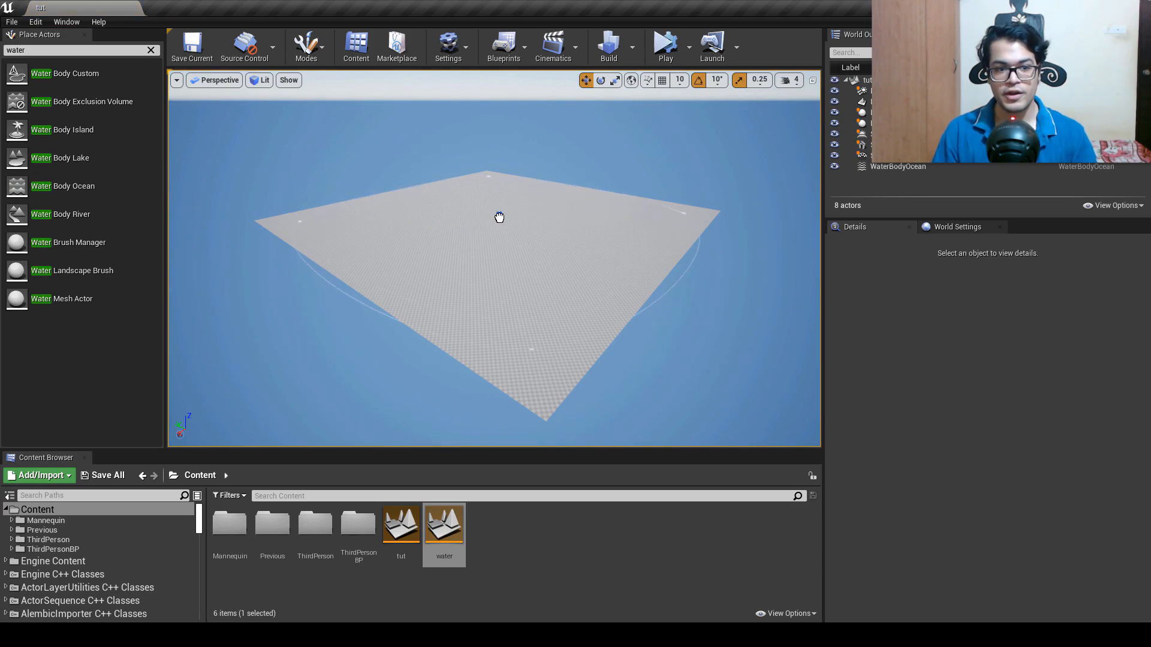
left_click_drag(495, 214, 495, 214)
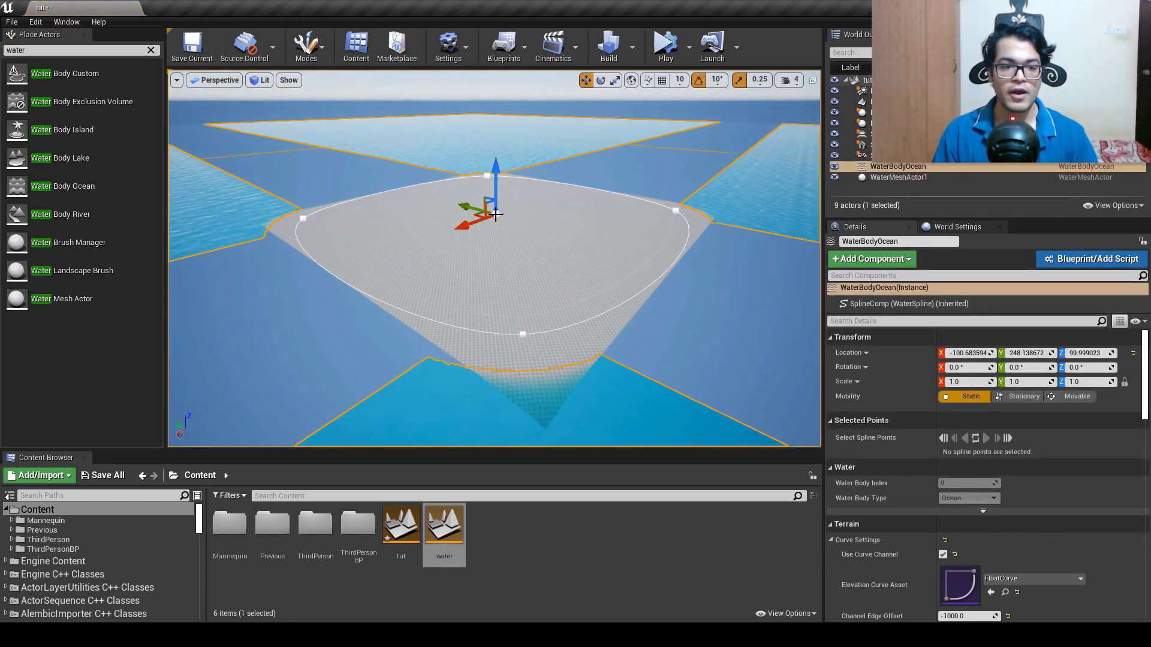
Step: Scale the ocean uniformly down to about 0.49 so the water surrounds the landscape as an island
right_click_drag(592, 265, 625, 347)
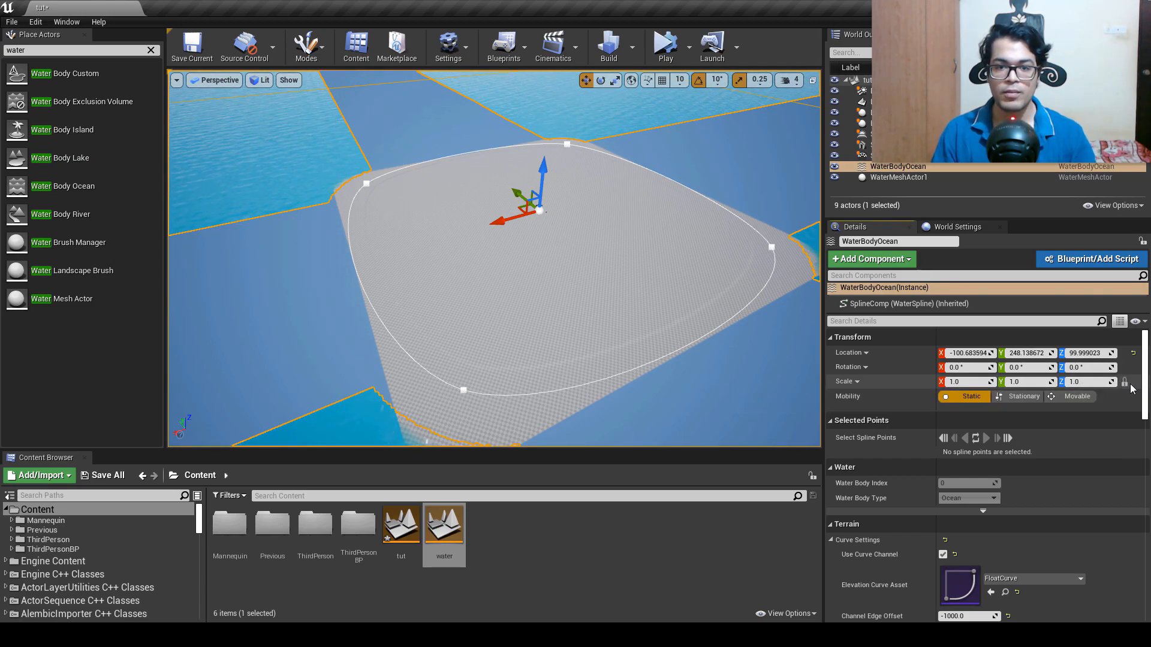
left_click_drag(978, 381, 971, 381)
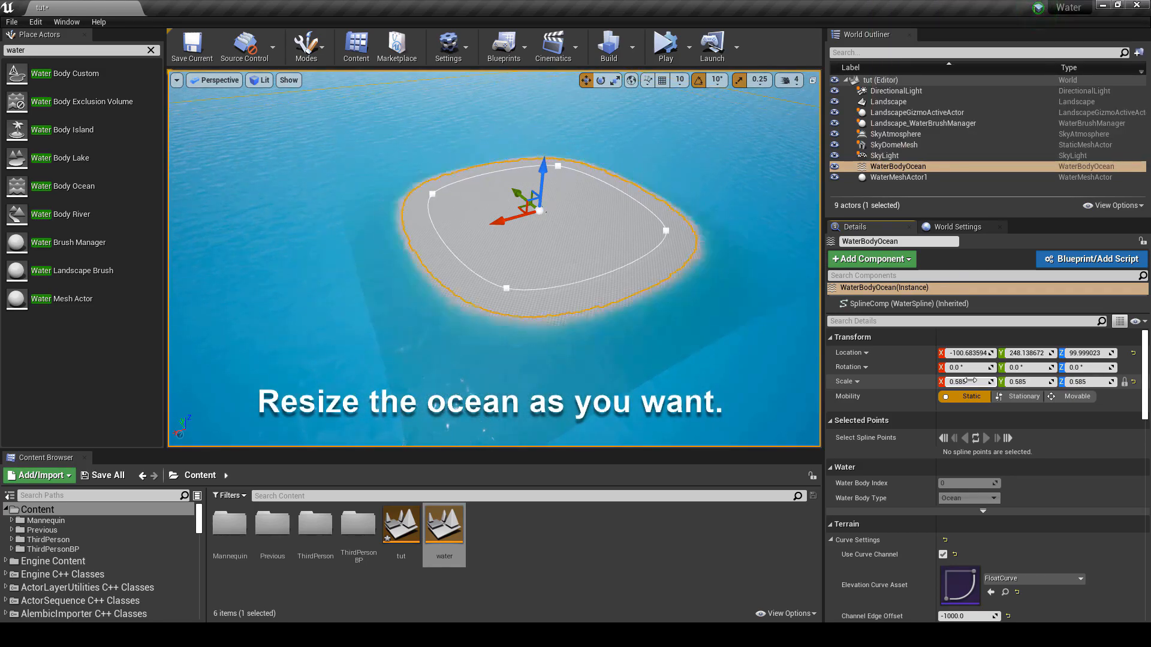
key("w")
right_click_drag(633, 299, 815, 281)
key("s")
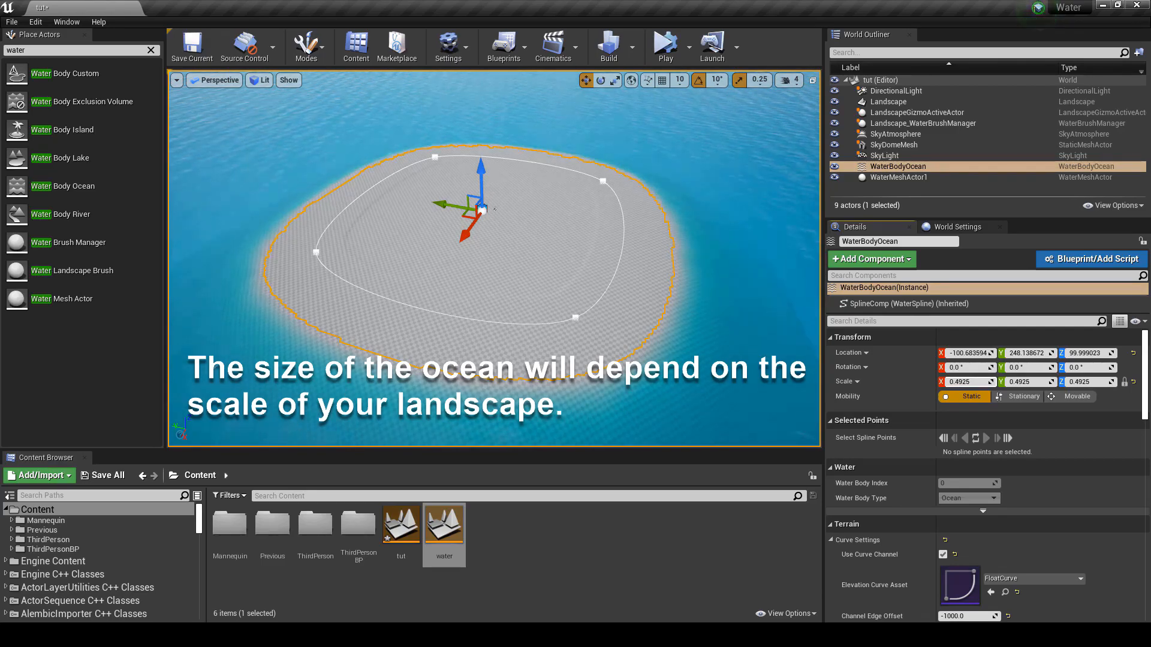
Step: Move the ocean down below the landscape surface and back up to a Z location of about 53
key("w")
right_click_drag(681, 330, 635, 293)
key("w")
right_click_drag(333, 214, 315, 208)
key("s")
left_click_drag(316, 189, 313, 207)
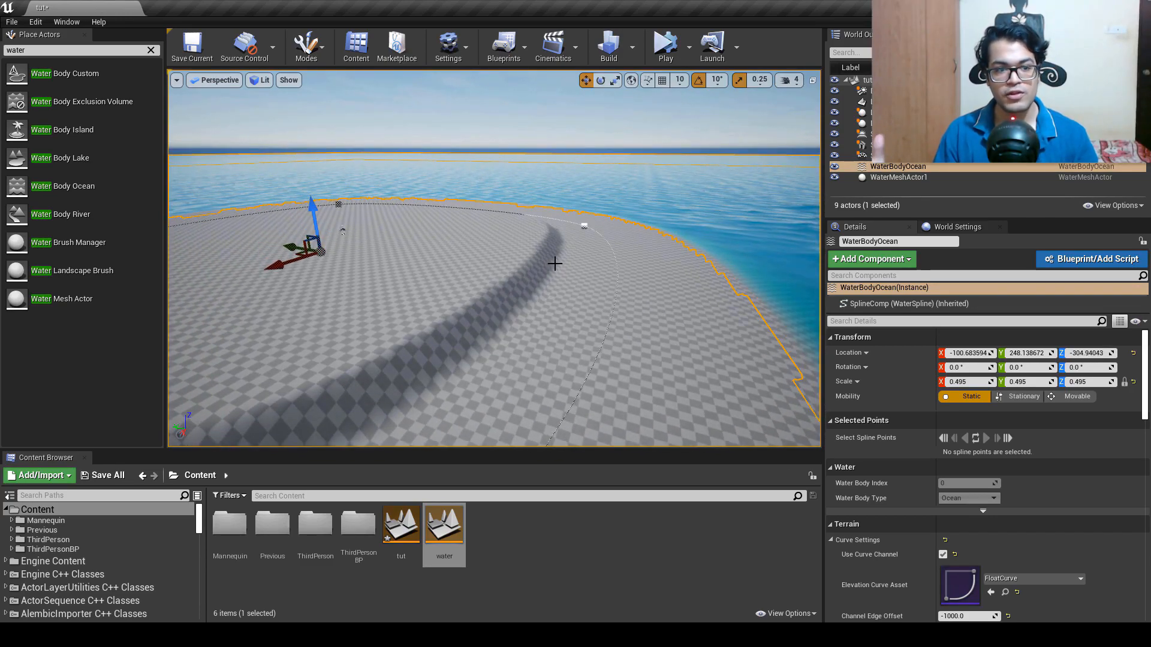
left_click_drag(312, 207, 314, 190)
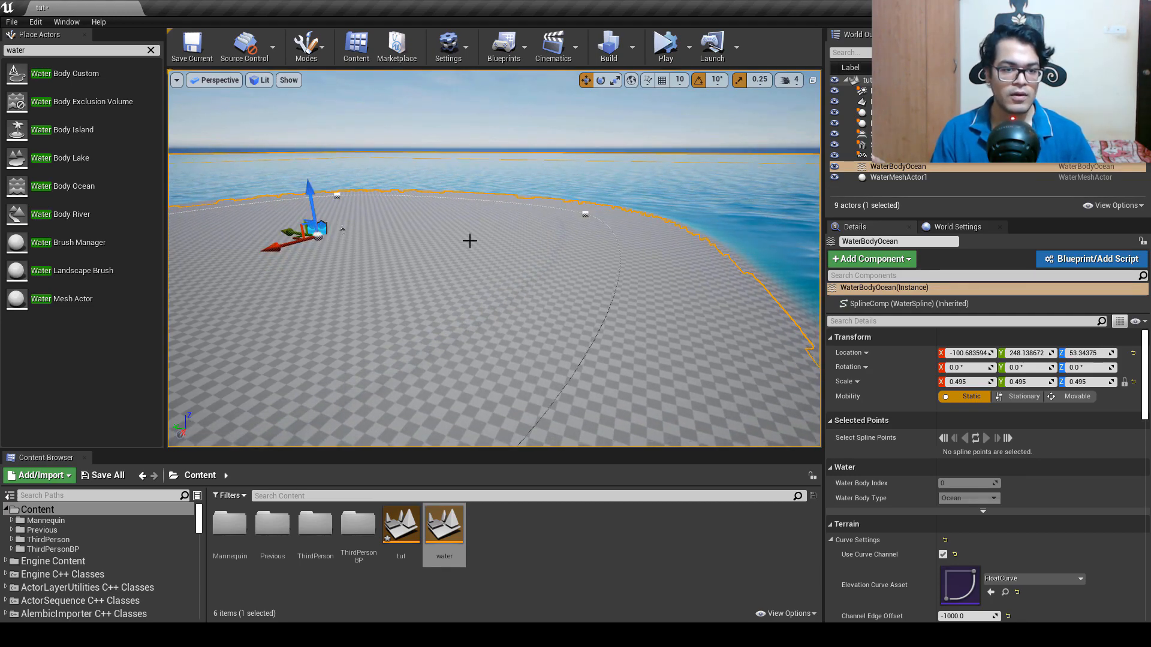
Step: Set the ocean's Falloff Mode to Width in its water heightmap settings
key("w")
right_click_drag(520, 249, 552, 195)
key("s")
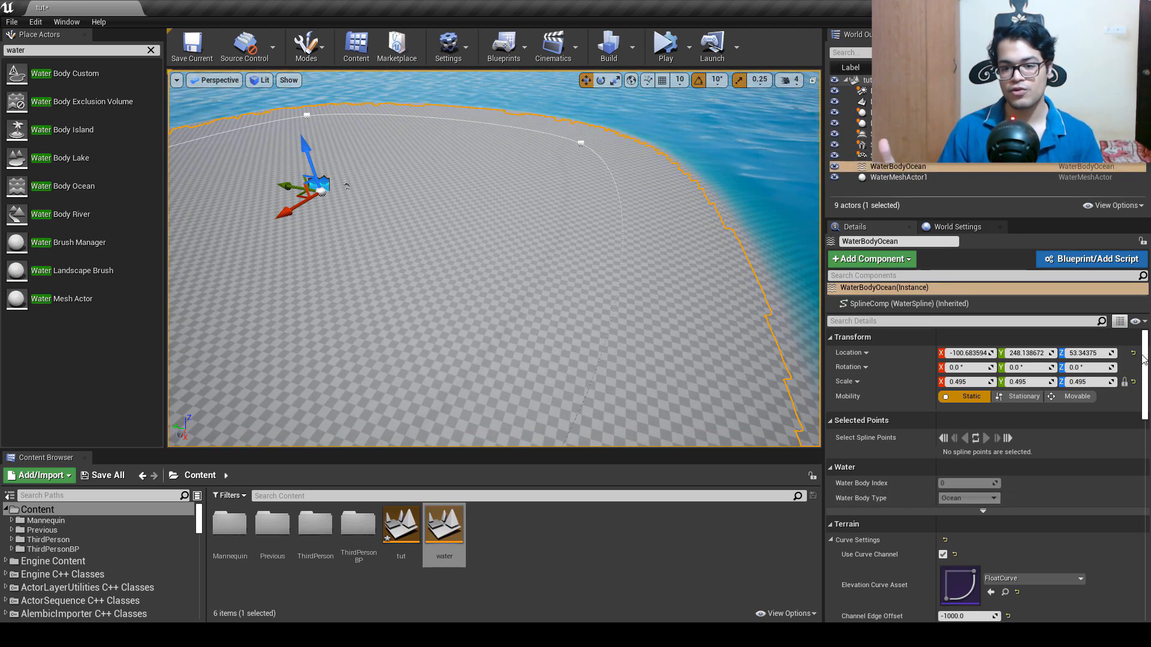
left_click_drag(1145, 360, 1150, 438)
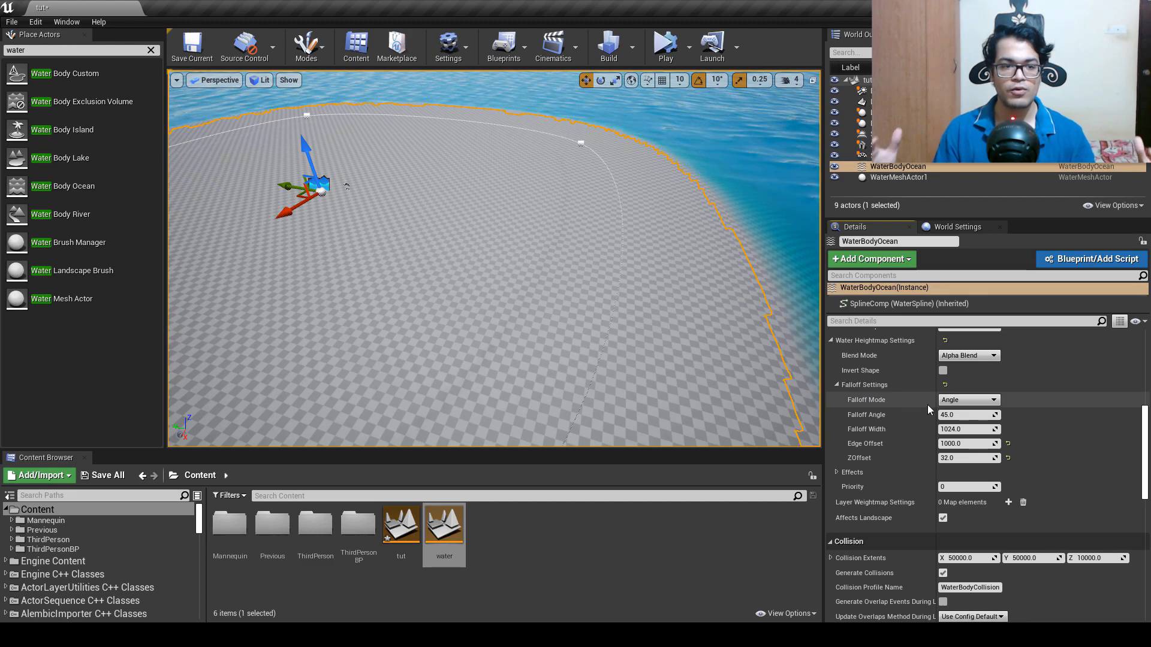
left_click(955, 419)
Step: Rotate the sun interactively through different heights and directions to light the ocean with a low sun
right_click_drag(577, 330, 262, 289)
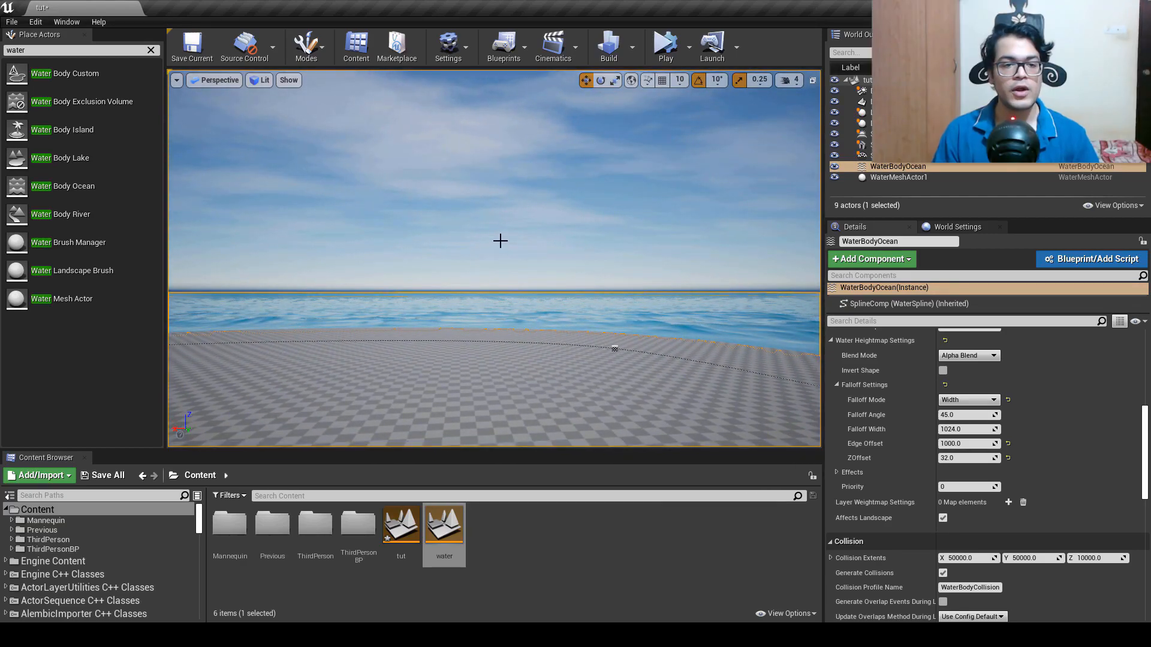
key("ctrl+l")
key("ctrl+l")
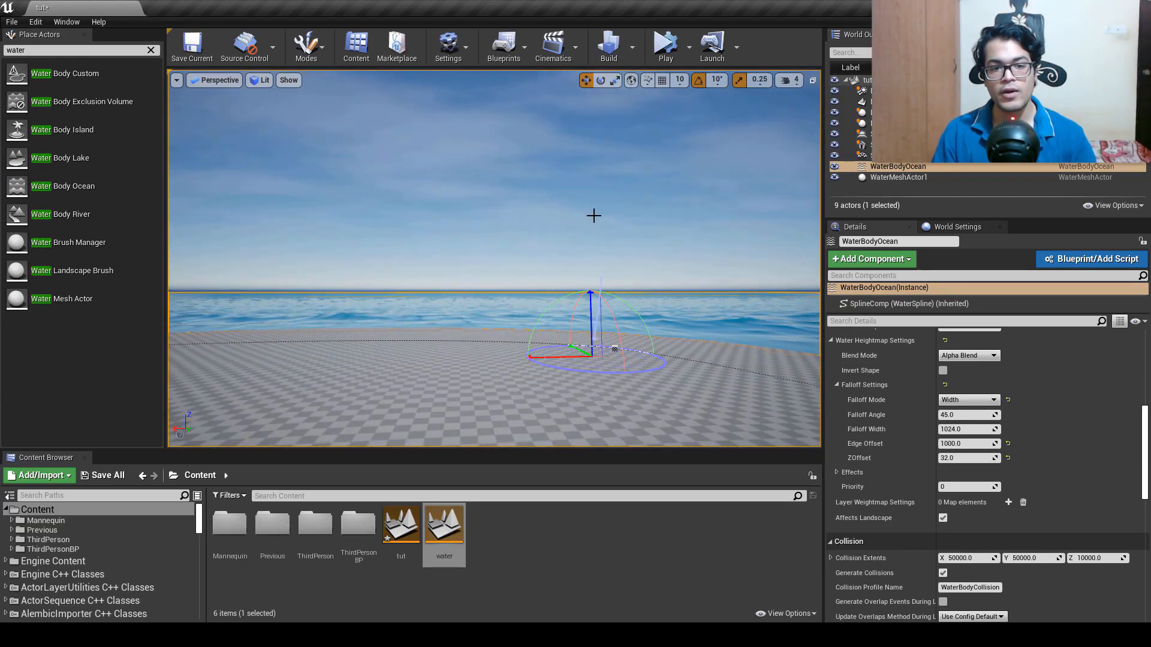
key("ctrl+l")
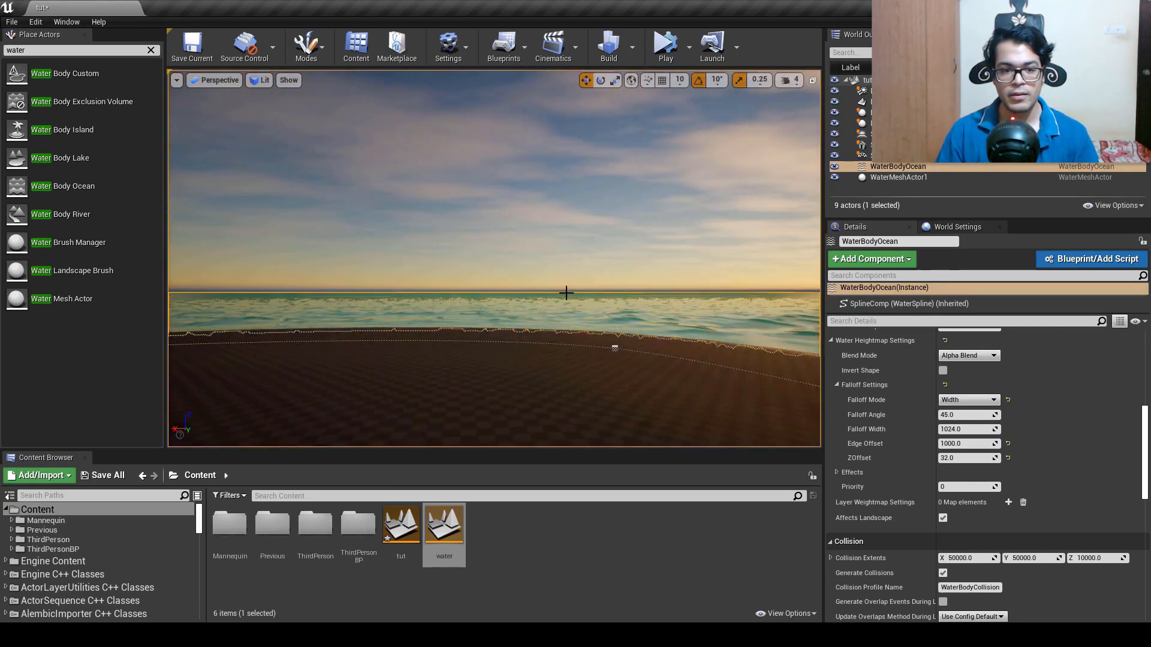
key("ctrl+l")
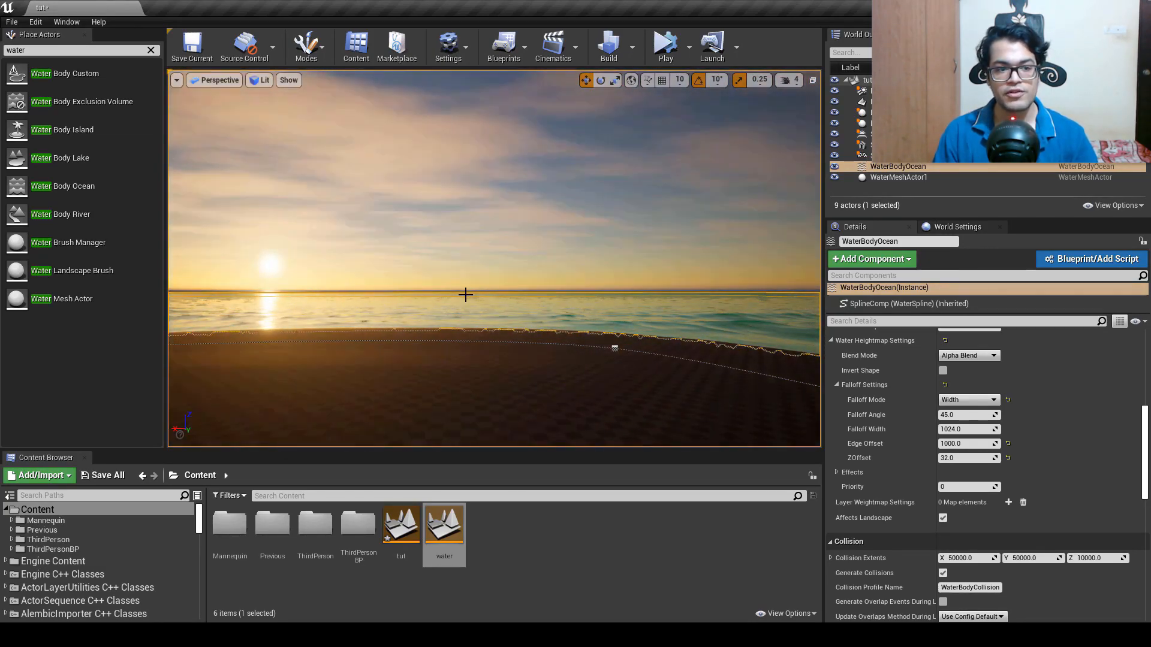
key("ctrl+l")
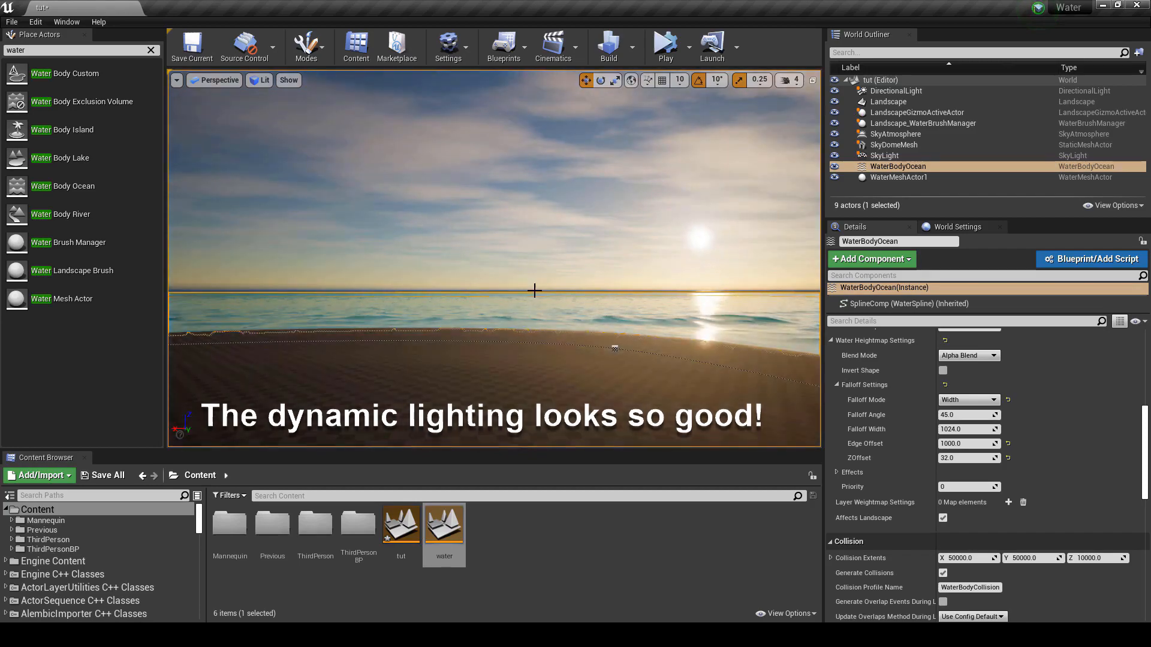
key("ctrl+l")
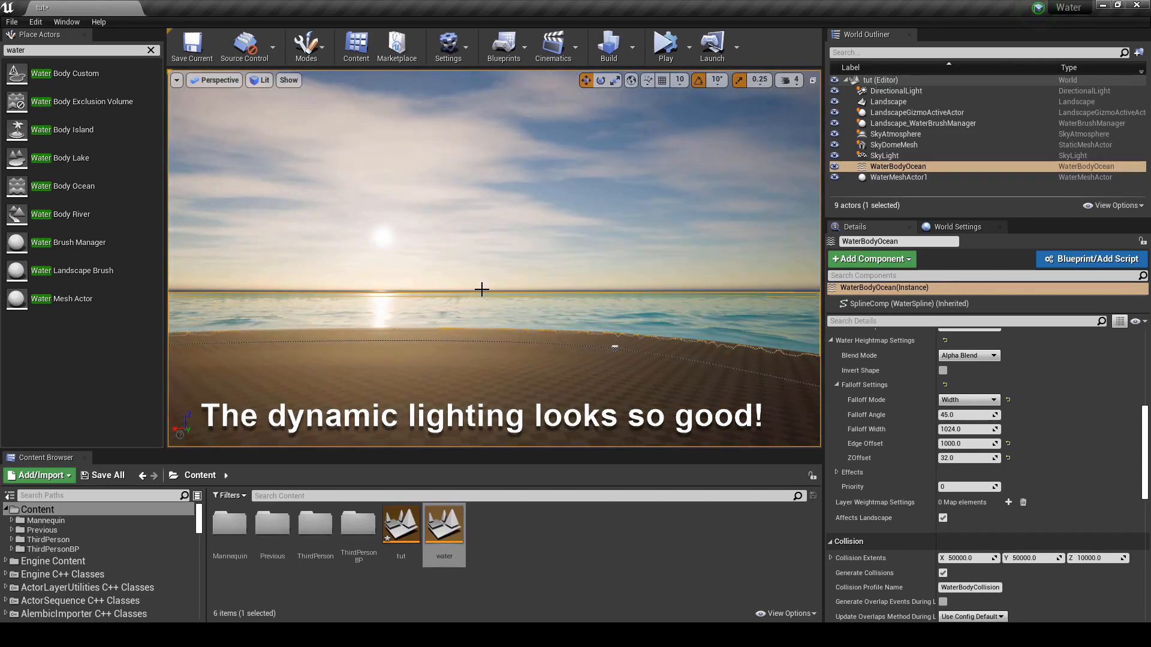
key("ctrl+l")
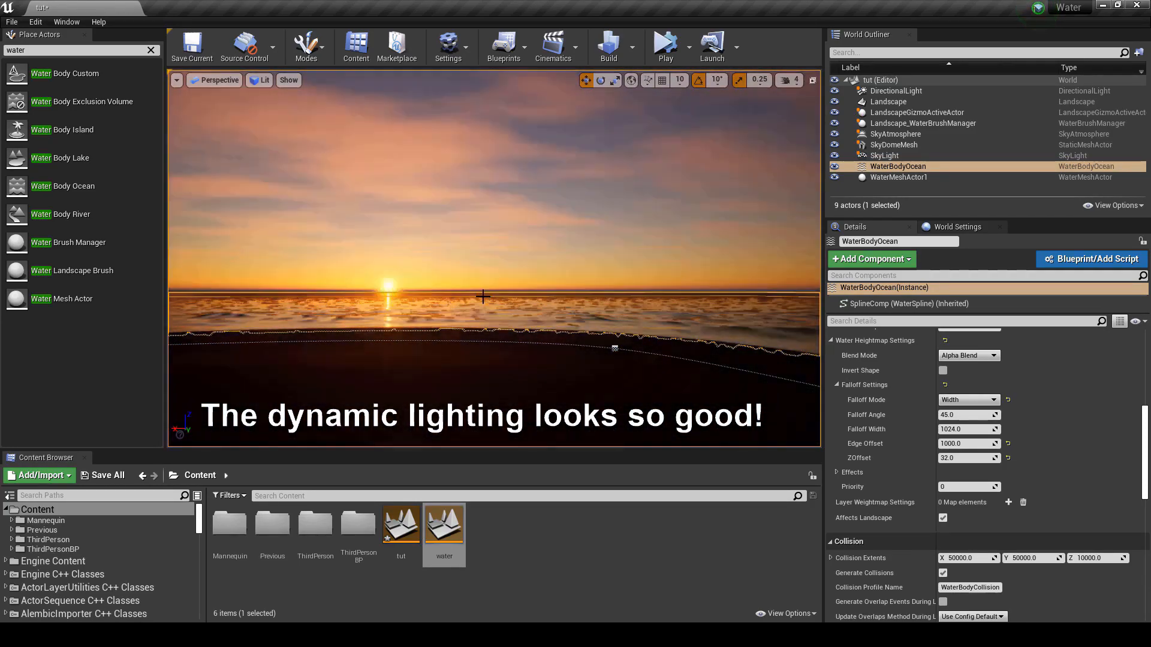
key("ctrl+l")
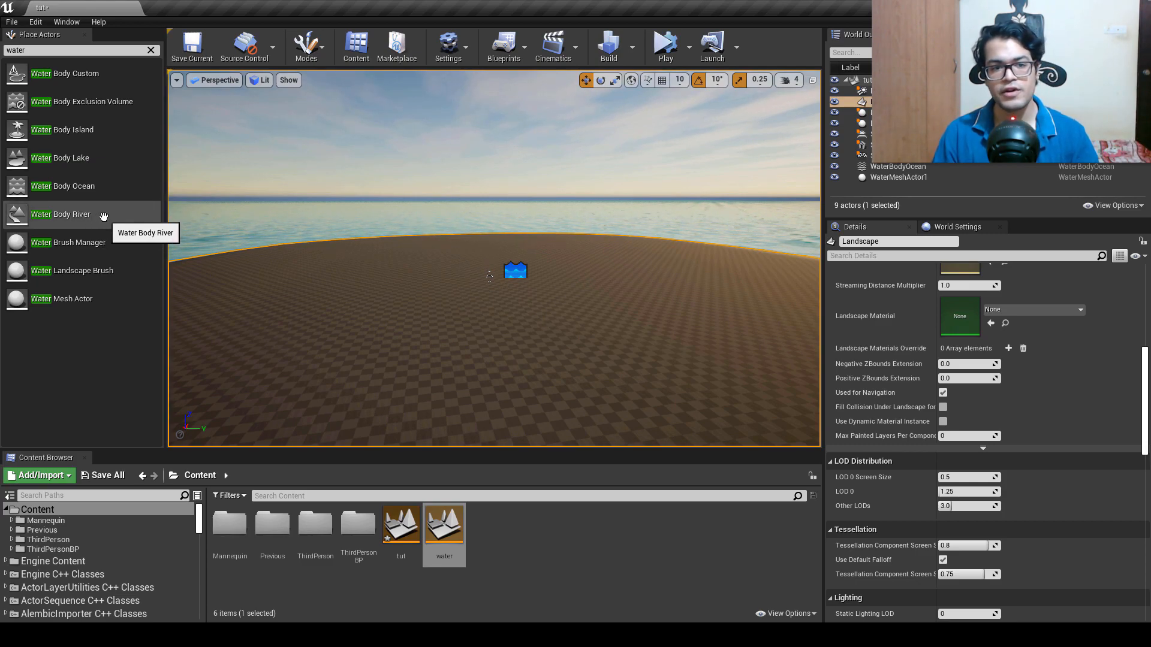
Step: Place a Water Body River on the island and extend its end point to the ocean at the shoreline
left_click_drag(104, 216, 320, 263)
left_click_drag(515, 314, 559, 386)
right_click_drag(494, 258, 456, 348)
key("w")
mouse_move(660, 286)
right_mouse_down()
mouse_move(625, 286)
mouse_move(662, 289)
right_mouse_up()
scroll(727, 313, "down", 5)
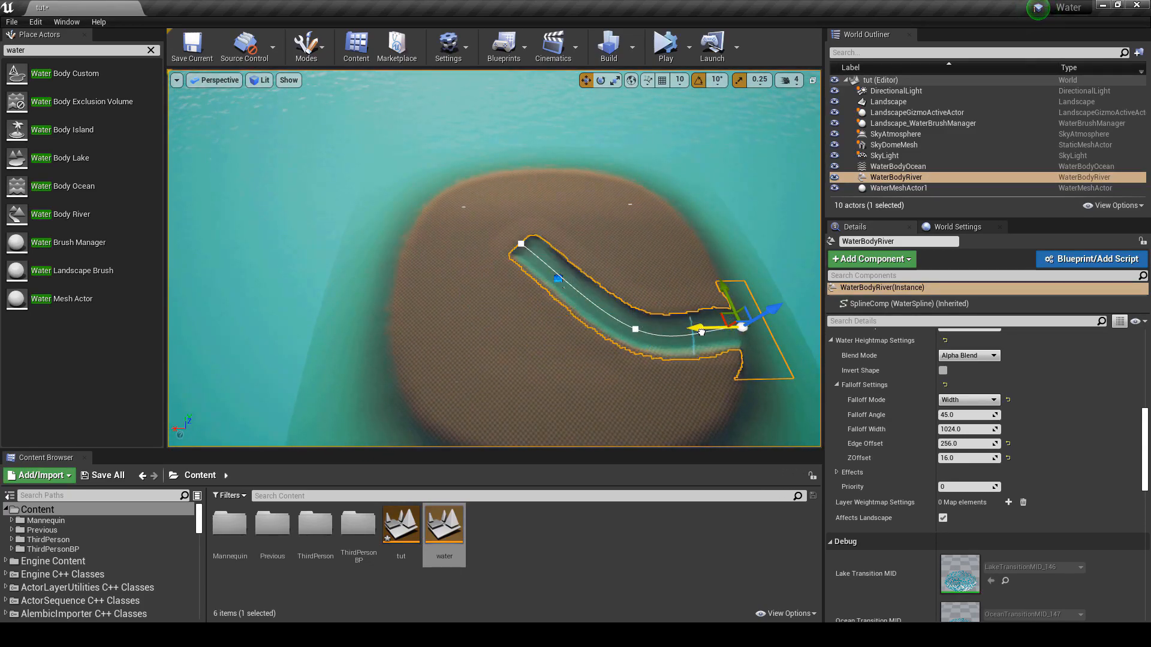
Step: Extend the river across the island by adding spline points from its inland end out into the ocean on the opposite shore
right_click_drag(530, 253, 485, 262)
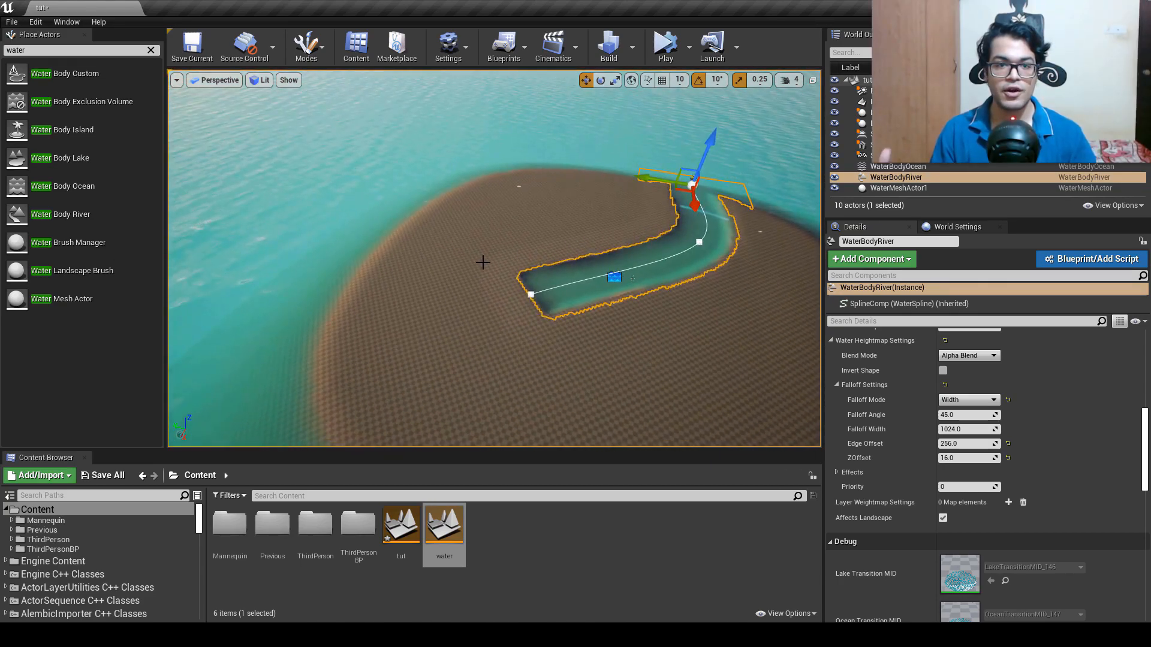
left_click(531, 294)
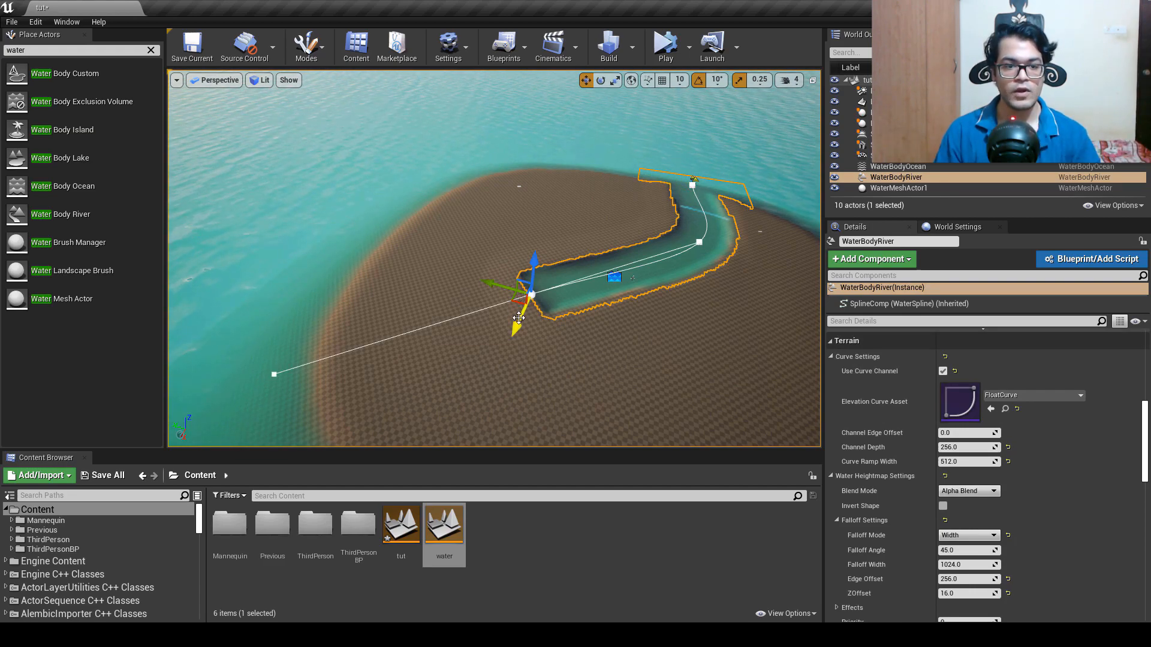
left_click_drag(519, 315, 459, 462)
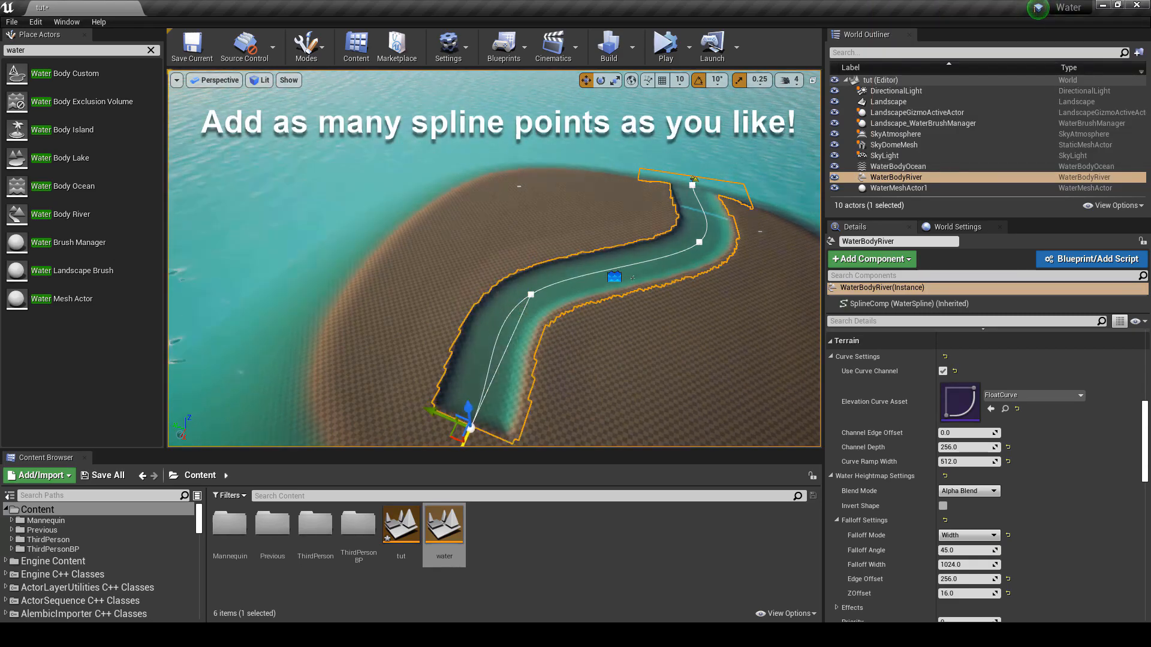
right_click_drag(578, 334, 639, 314)
left_click_drag(398, 287, 391, 293, "alt")
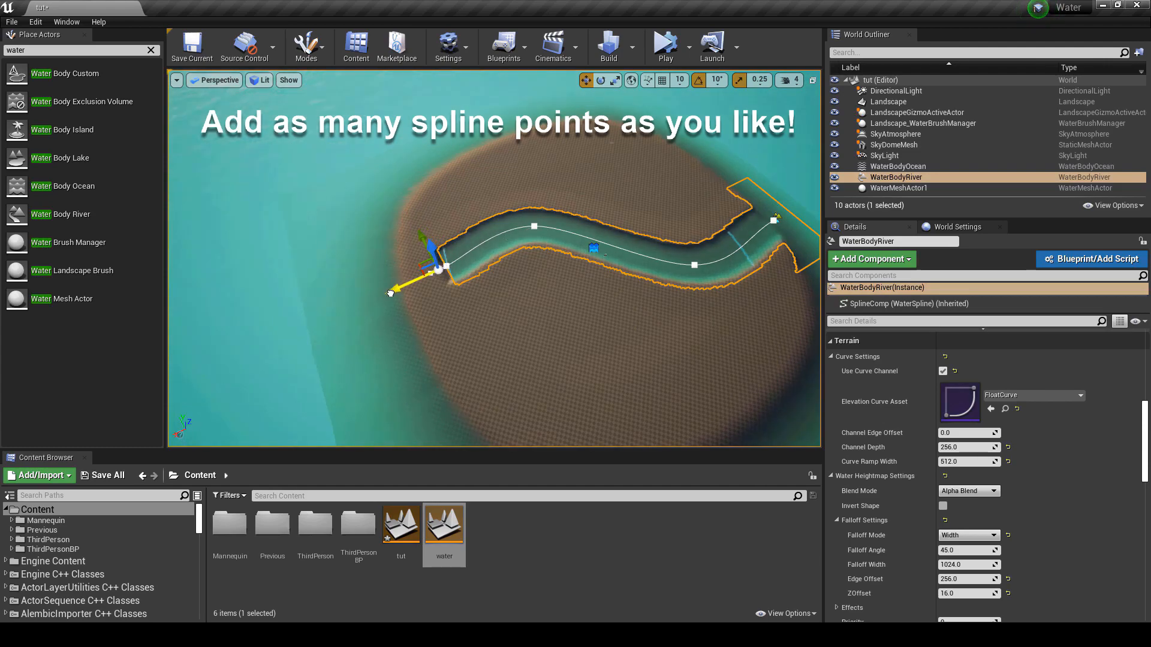
left_click_drag(329, 331, 329, 331, "alt")
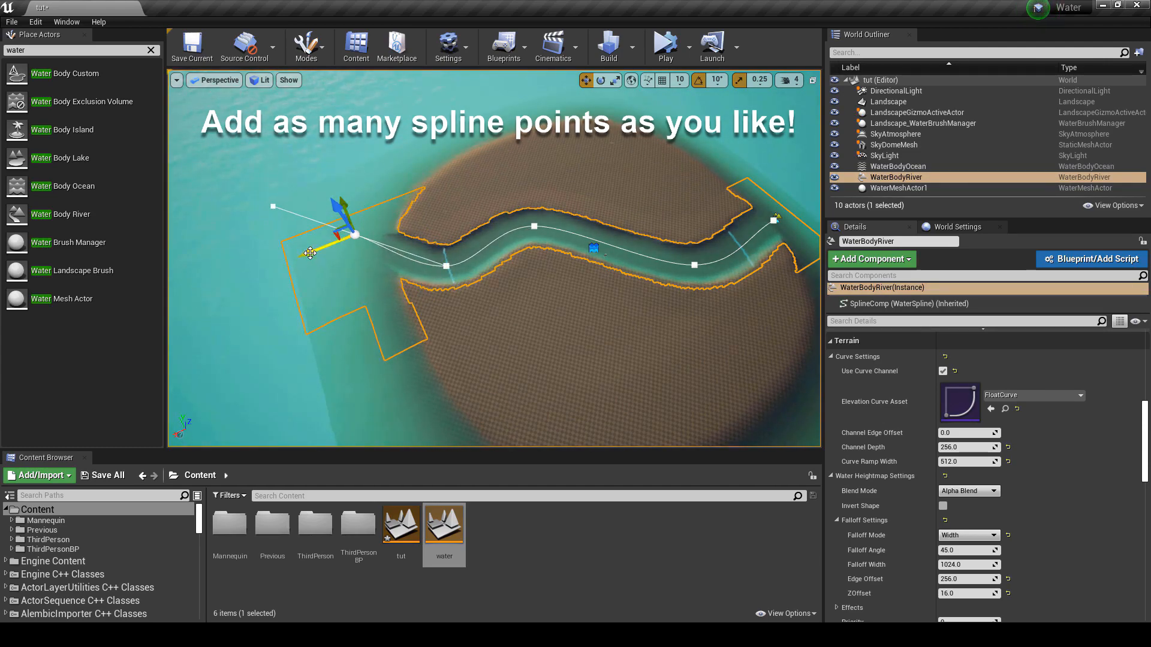
left_click_drag(294, 250, 289, 251)
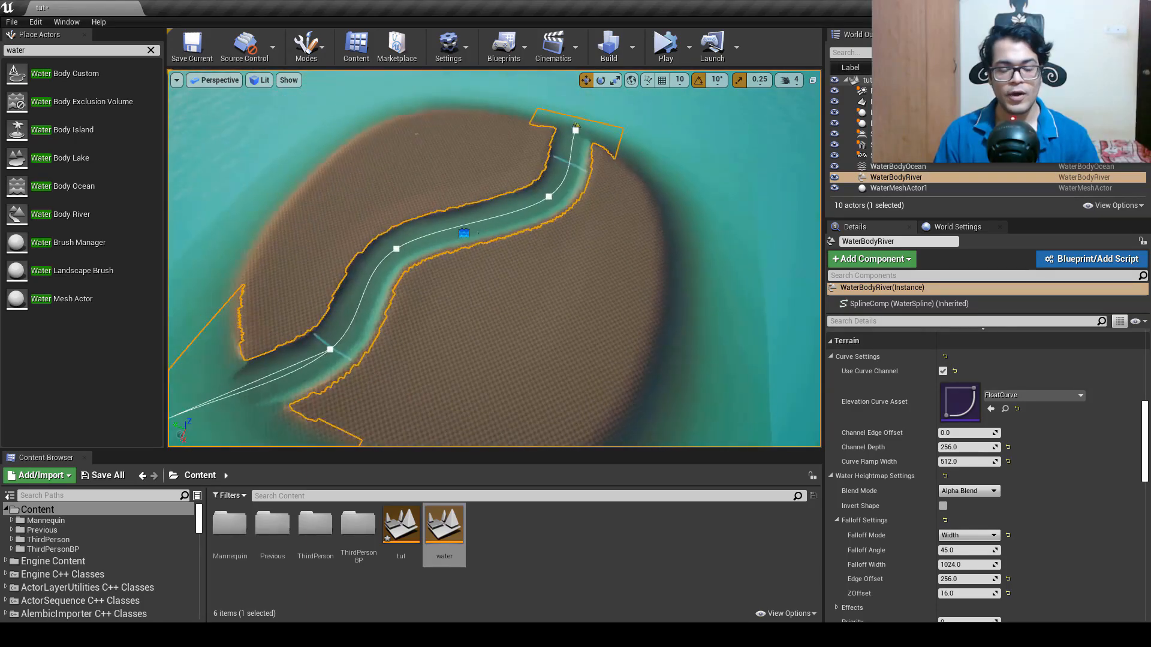
Step: Examine the river's course, its mouth and the surrounding ocean surface from low and high viewpoints
right_click_drag(494, 257, 497, 159)
key("w")
key("w")
key("w")
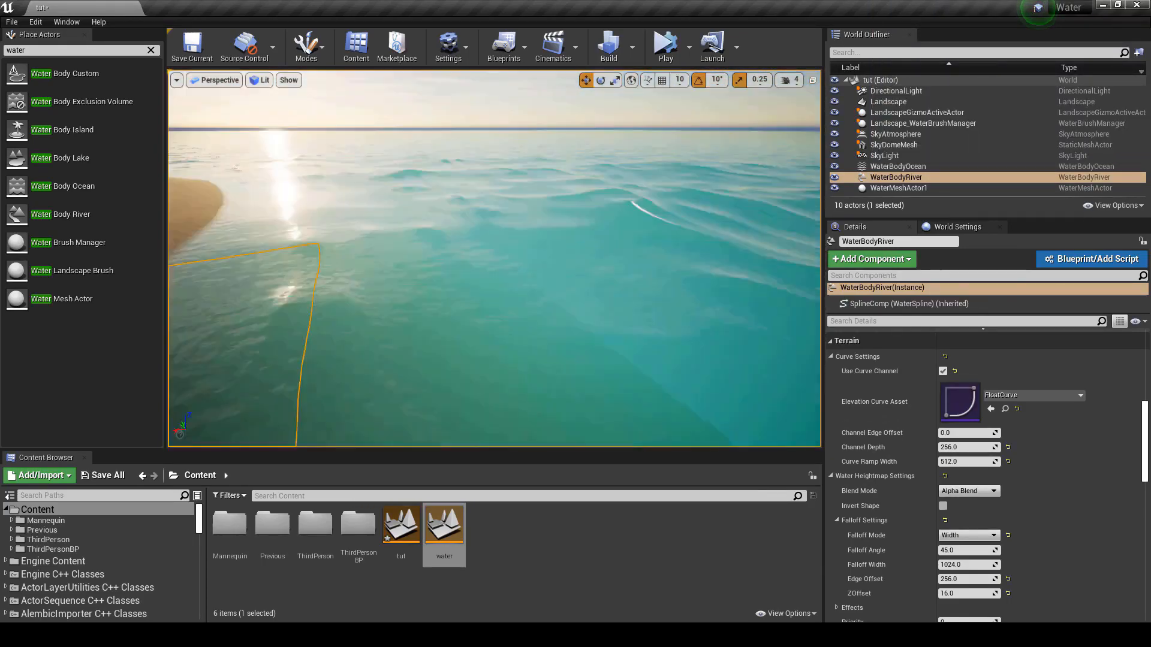
key("s")
right_click_drag(497, 179, 439, 252)
key("w")
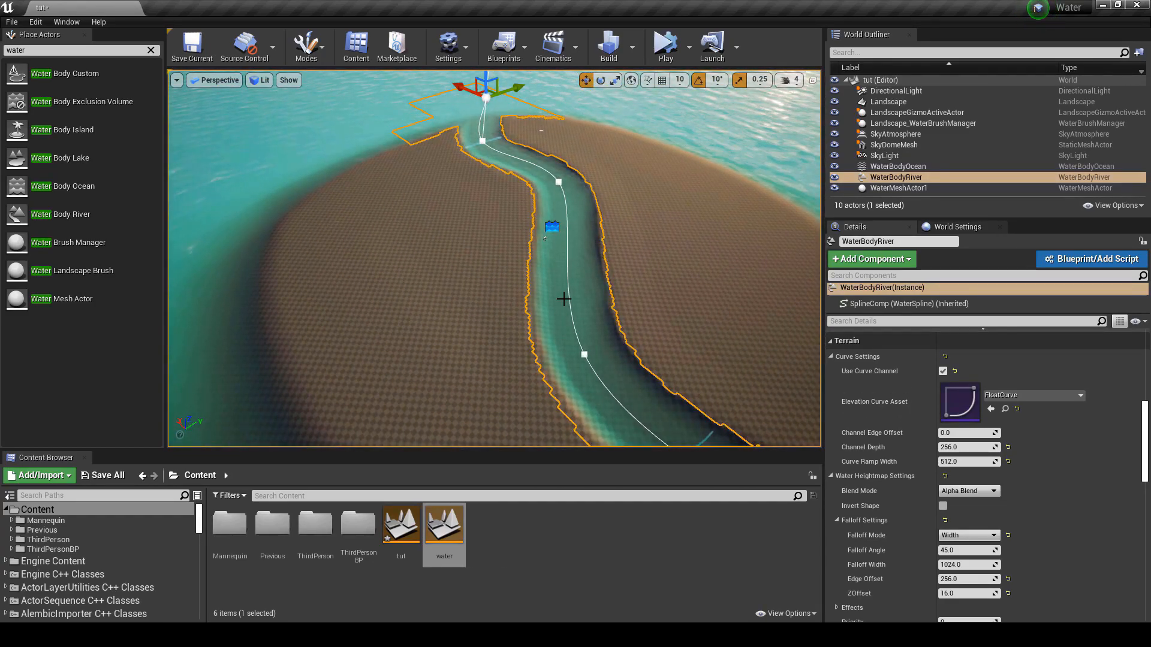
Step: Place a second Water Body River on the island and rotate it about 147.6° around Z
left_click_drag(120, 216, 753, 255)
left_click(771, 270)
right_click_drag(771, 270, 694, 185)
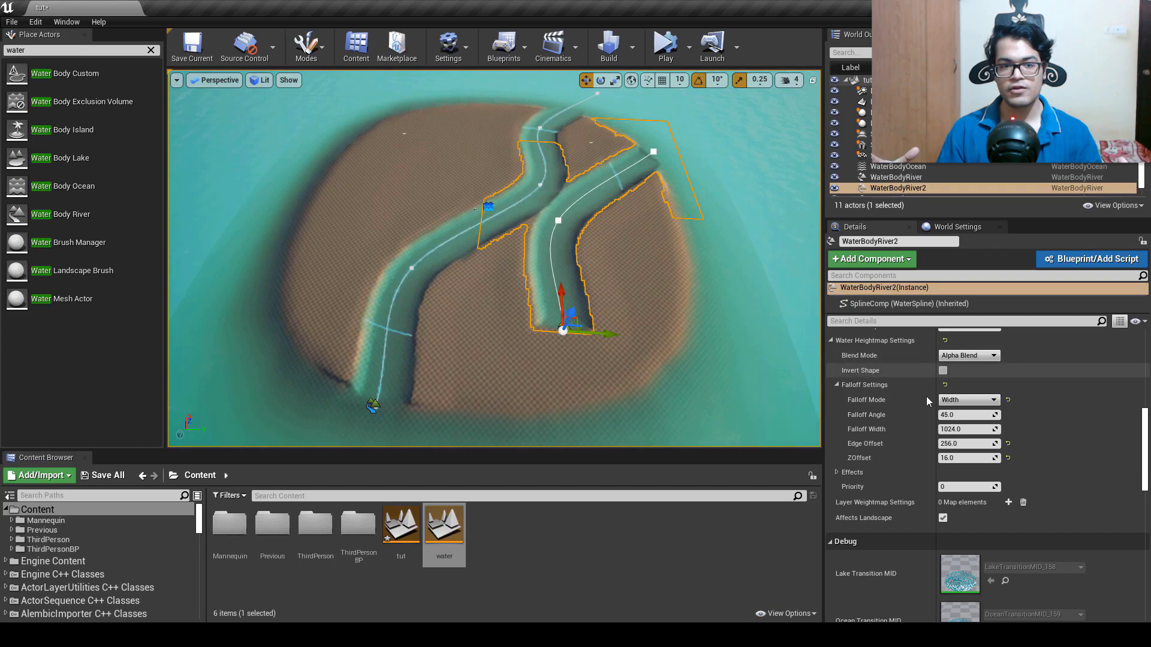
scroll(1143, 441, "up", 10)
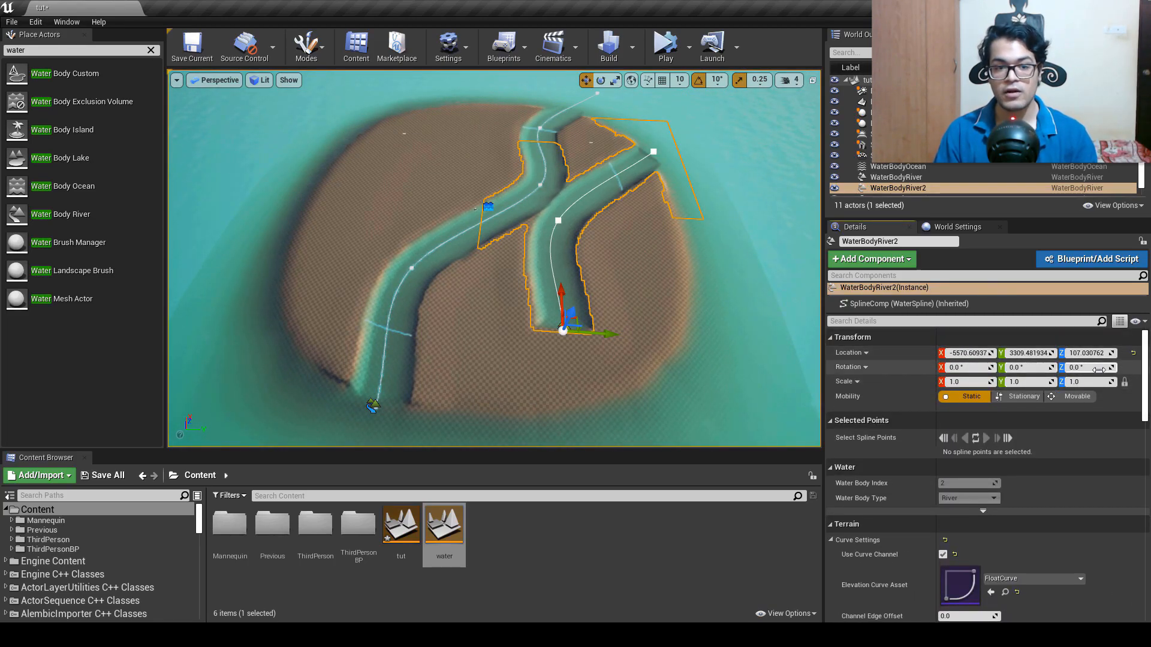
left_click_drag(1072, 368, 1103, 367)
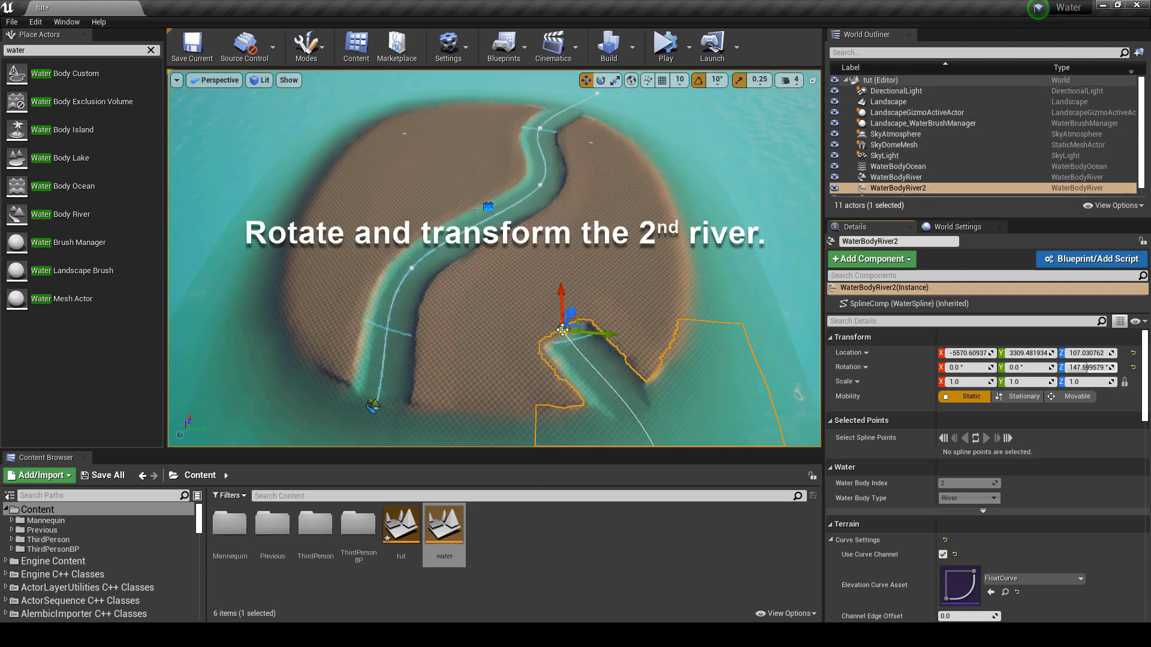
Step: Move the second river to about X 1024, Y 2325 so its start joins the first river, and save the level
left_click_drag(561, 297, 531, 142)
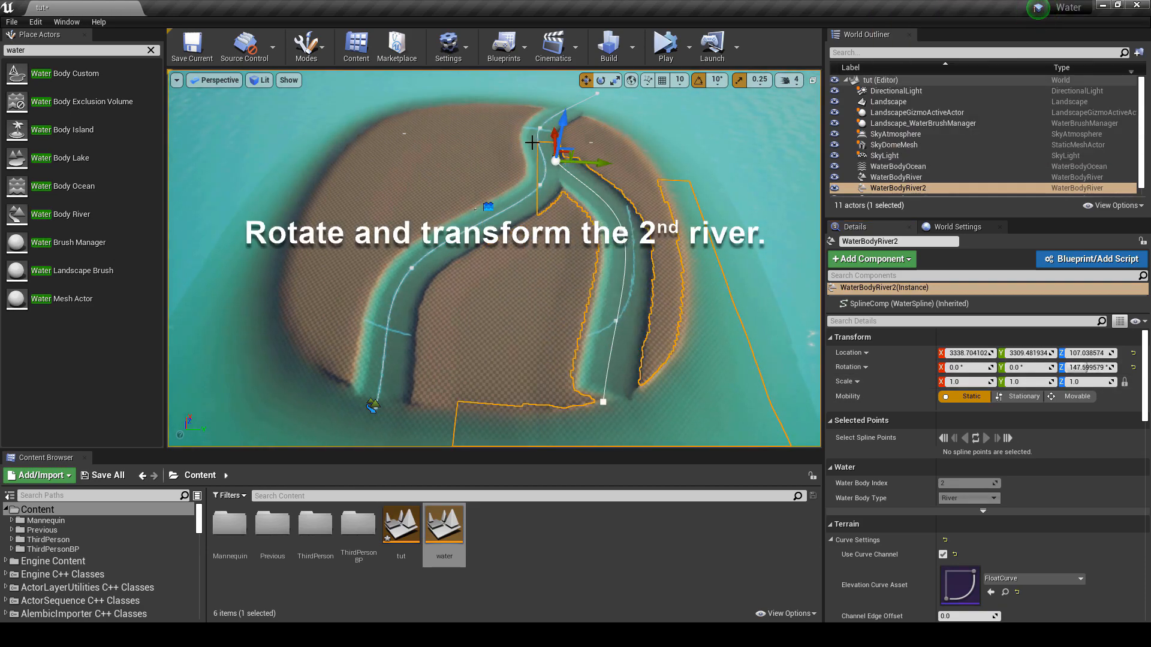
left_click_drag(601, 161, 583, 176)
left_click_drag(538, 131, 538, 154)
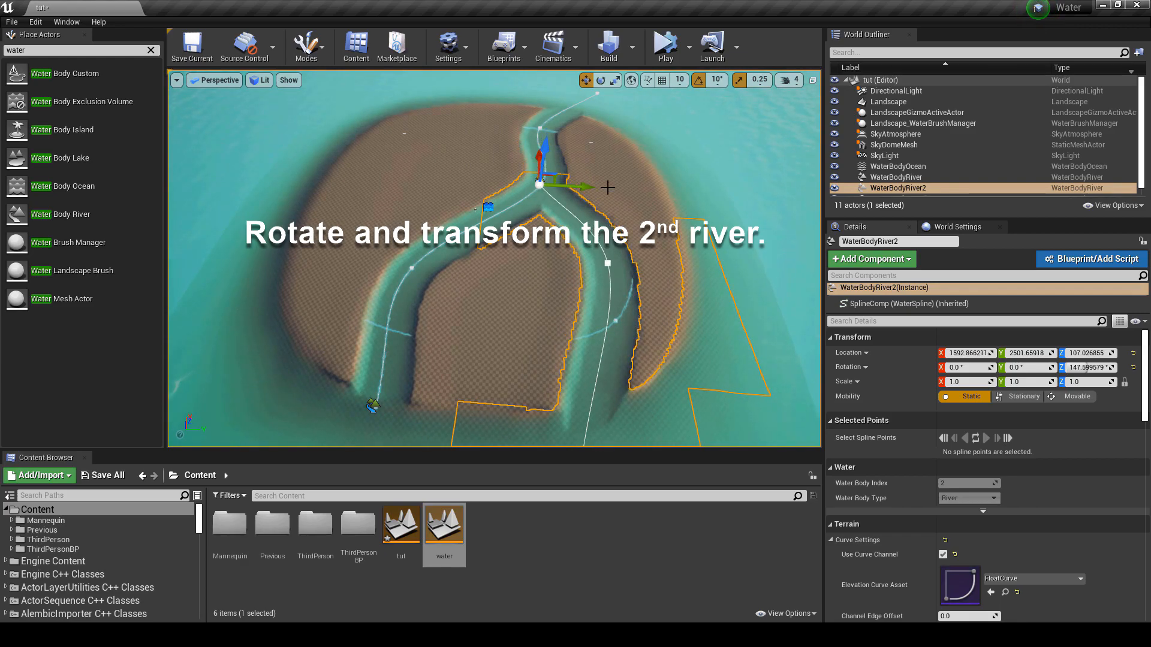
left_click_drag(538, 180, 534, 183)
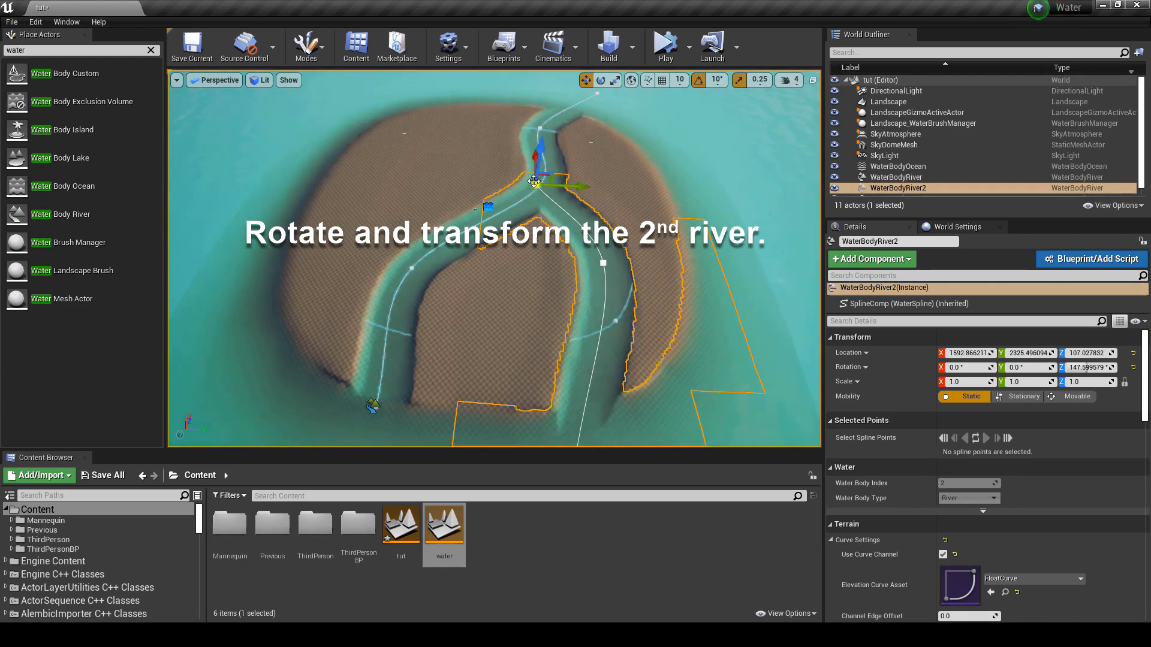
right_click_drag(534, 179, 581, 170)
right_click_drag(452, 214, 443, 171)
key("ctrl+s")
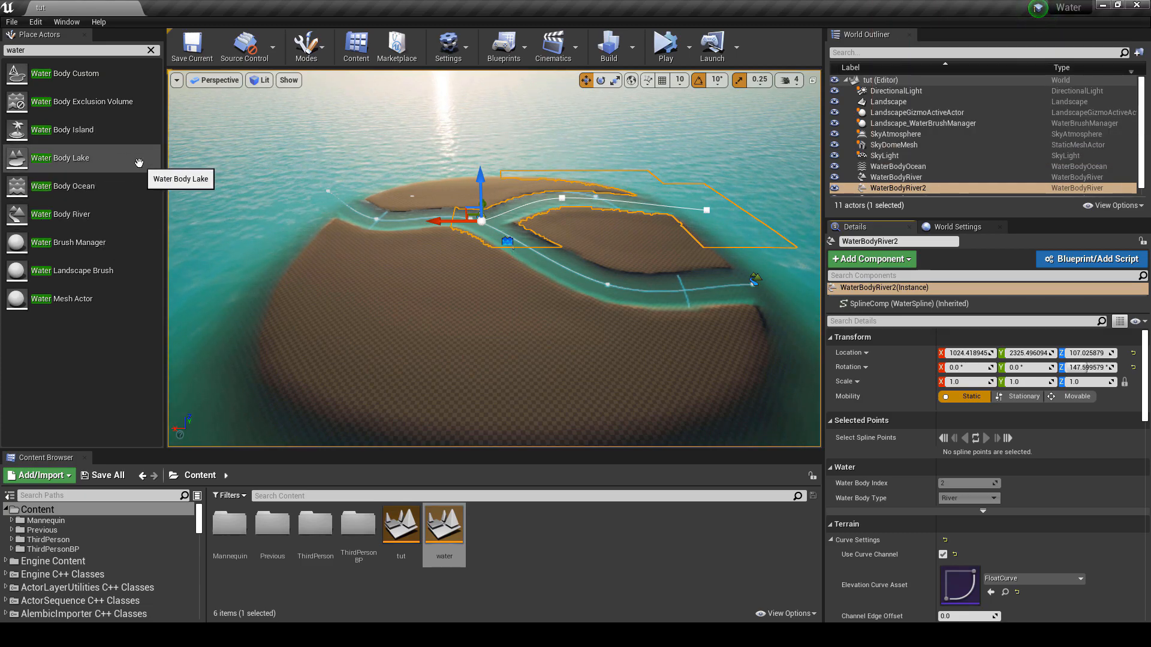
Step: Place a Water Body Lake on the island beside the river and pull its outer shoreline spline point inward
left_click_drag(117, 159, 260, 246)
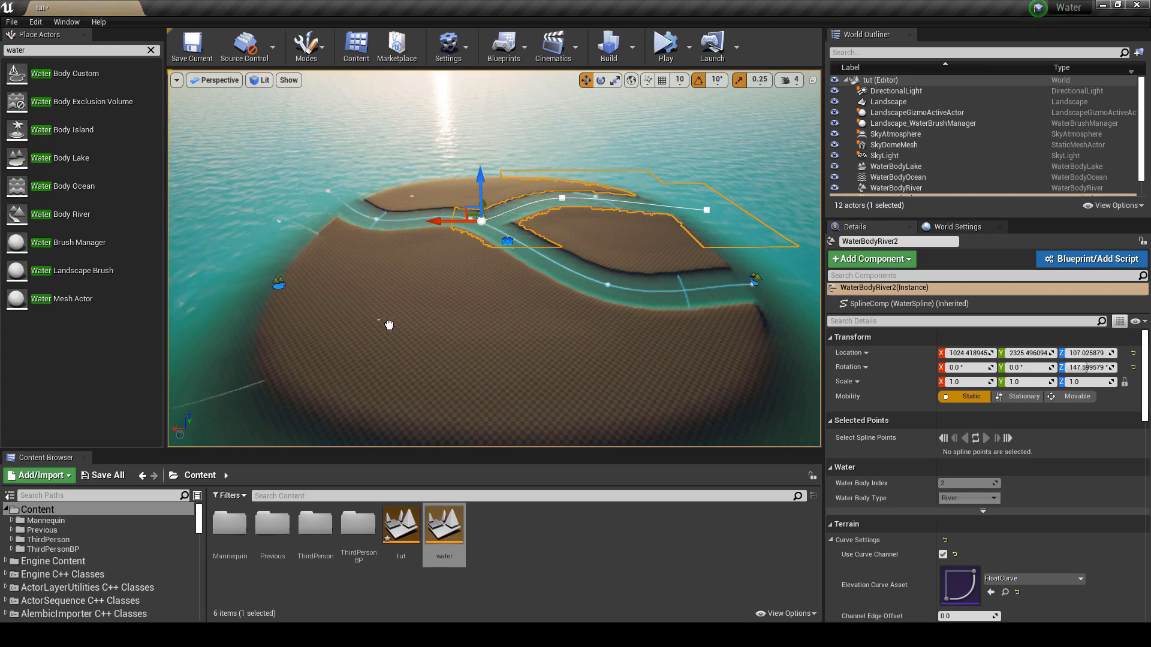
left_click_drag(585, 326, 577, 332)
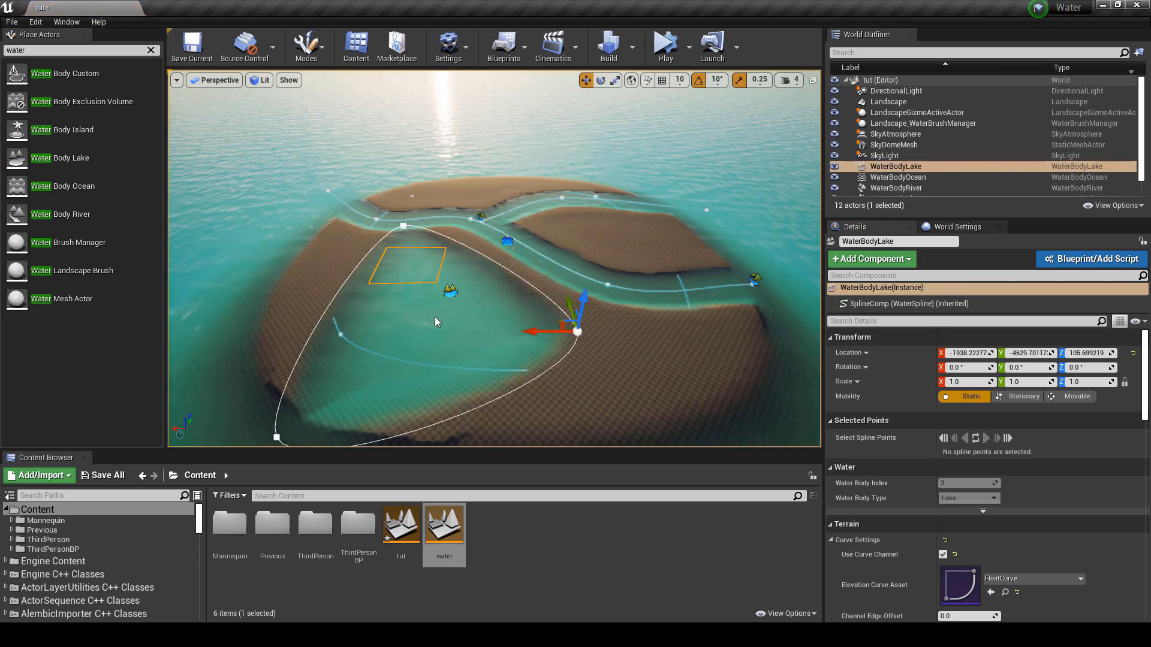
left_click(276, 437)
left_click_drag(276, 437, 400, 367)
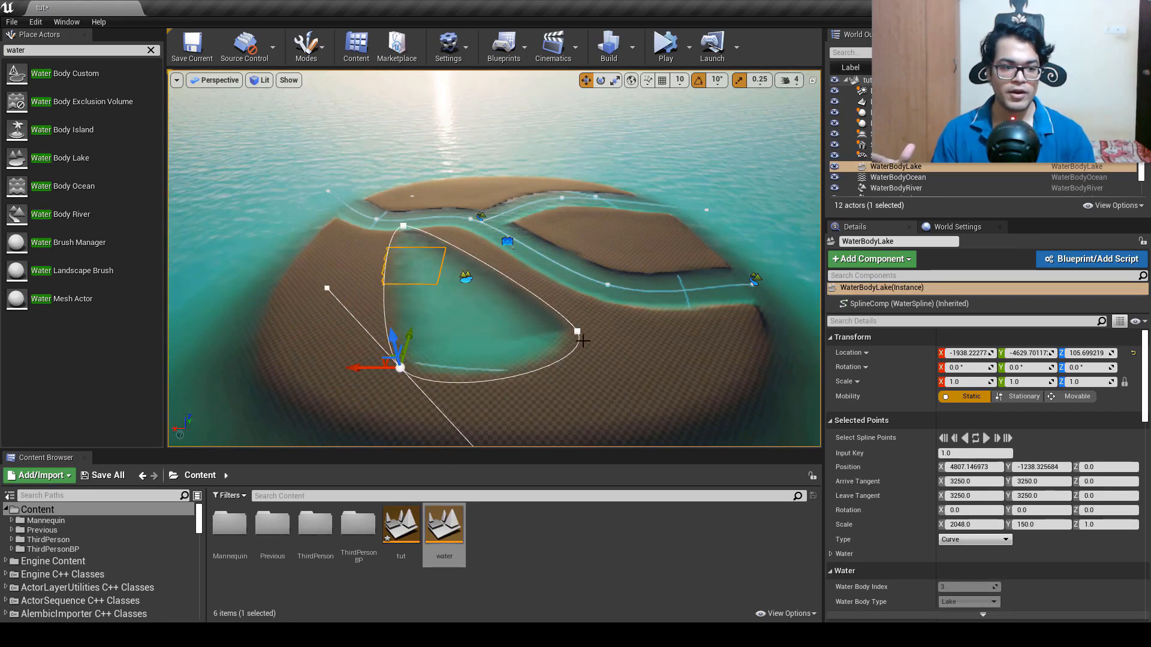
Step: Reshape the lake by moving its spline point nearest the river inward, away from the river channel
right_click_drag(578, 331, 473, 330)
key("w")
key("s")
left_click(626, 217)
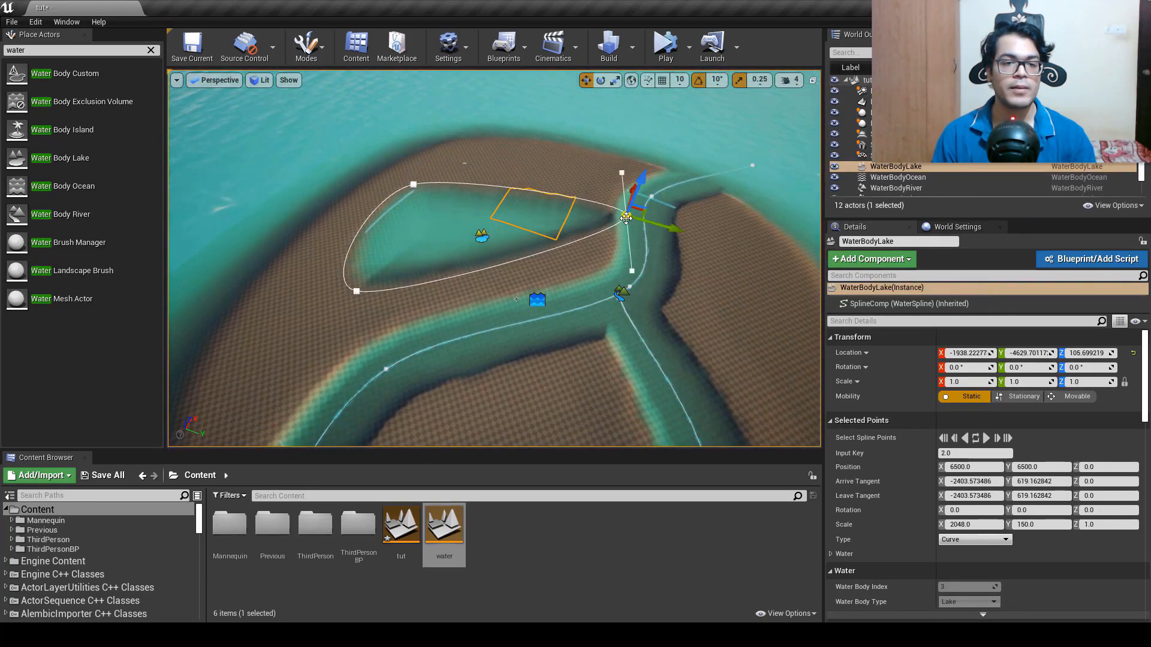
left_click_drag(643, 210, 562, 255)
right_click_drag(561, 254, 609, 252)
key("w")
key("a")
left_click_drag(660, 184, 597, 211)
Step: Select the ocean and examine its Gerstner wave generator settings, including the Default and Wavelengths groups
right_click_drag(539, 319, 527, 327)
key("w")
key("a")
right_click_drag(480, 298, 540, 241)
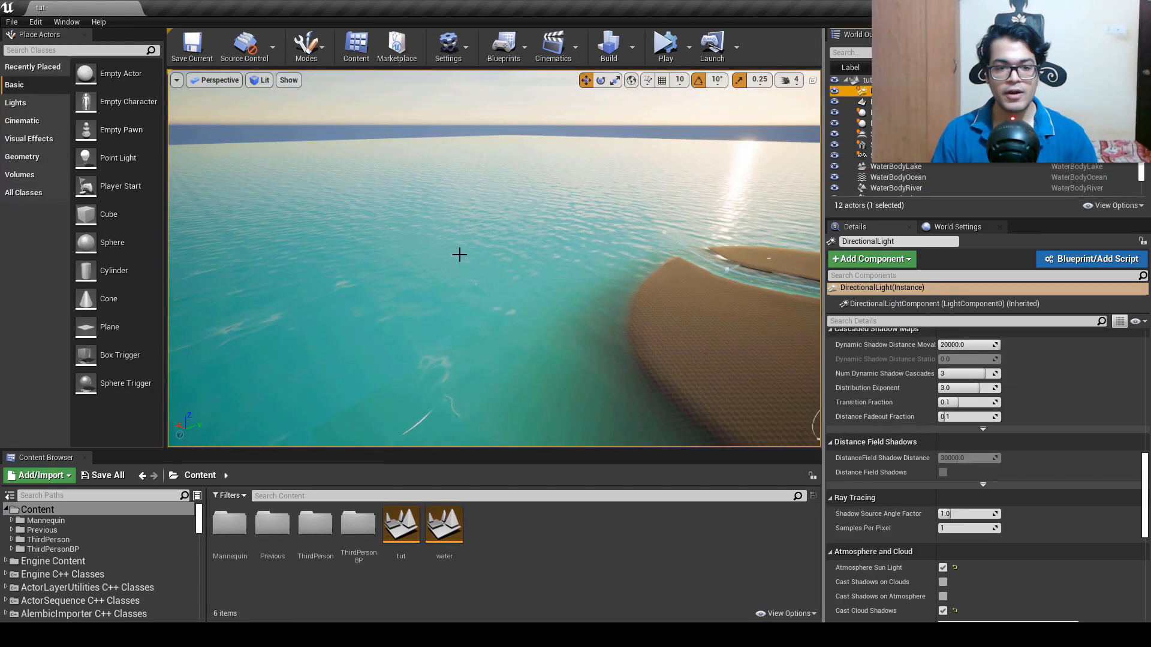
left_click(459, 261)
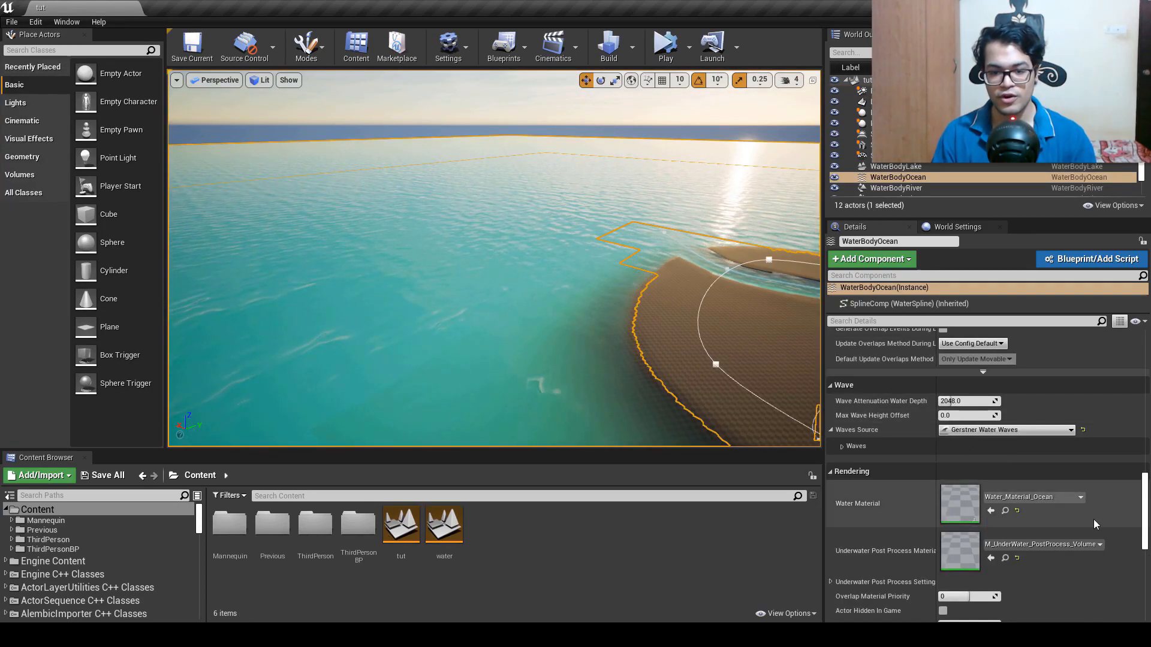
scroll(904, 466, "up", 3)
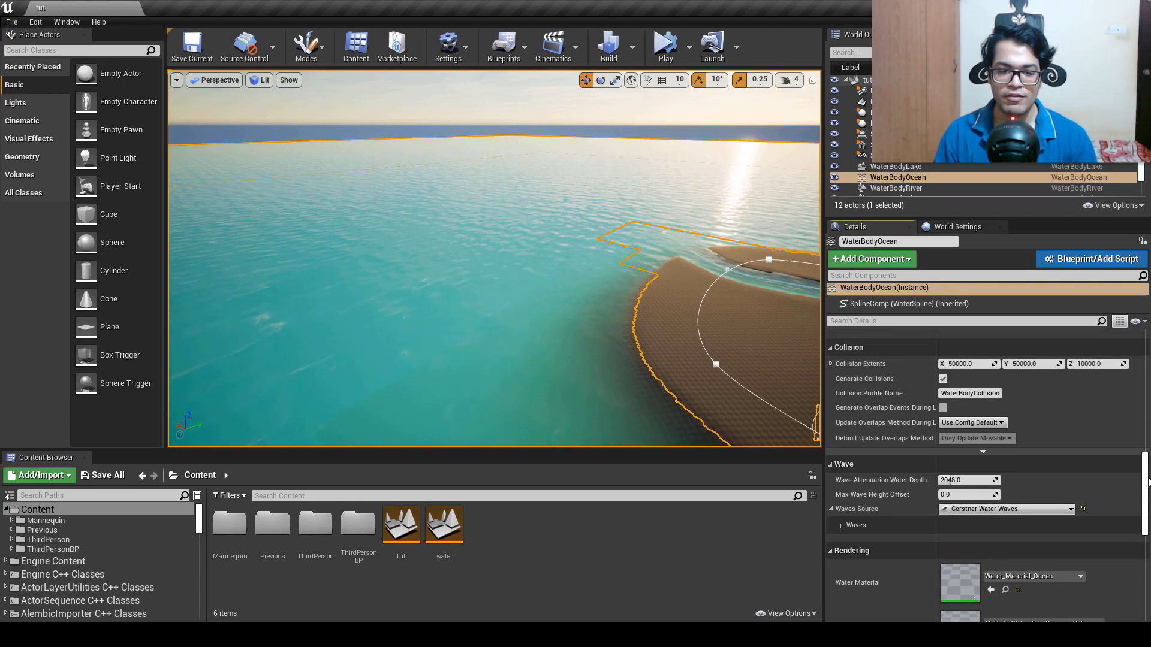
left_click(834, 512)
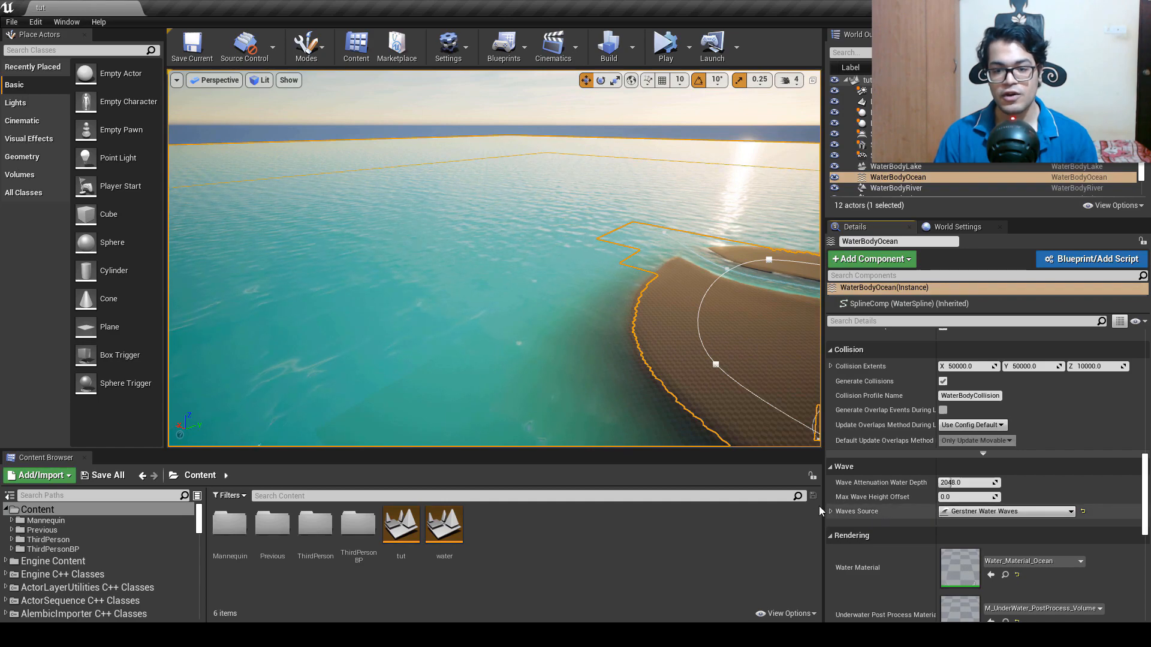
left_click(830, 512)
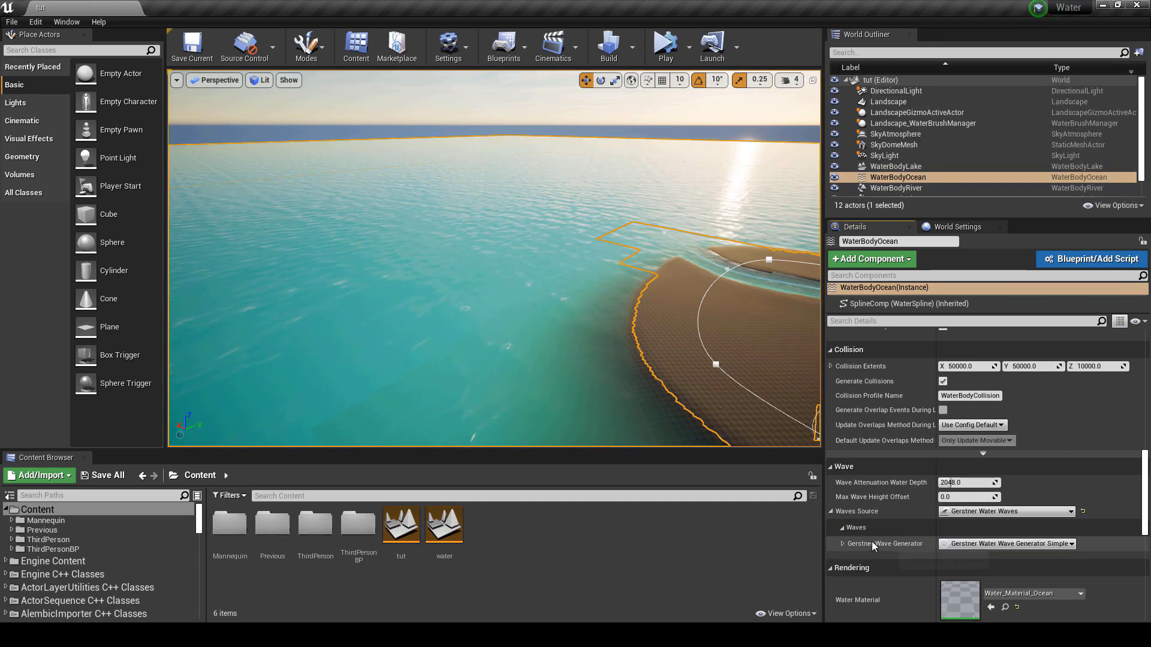
left_click(841, 543)
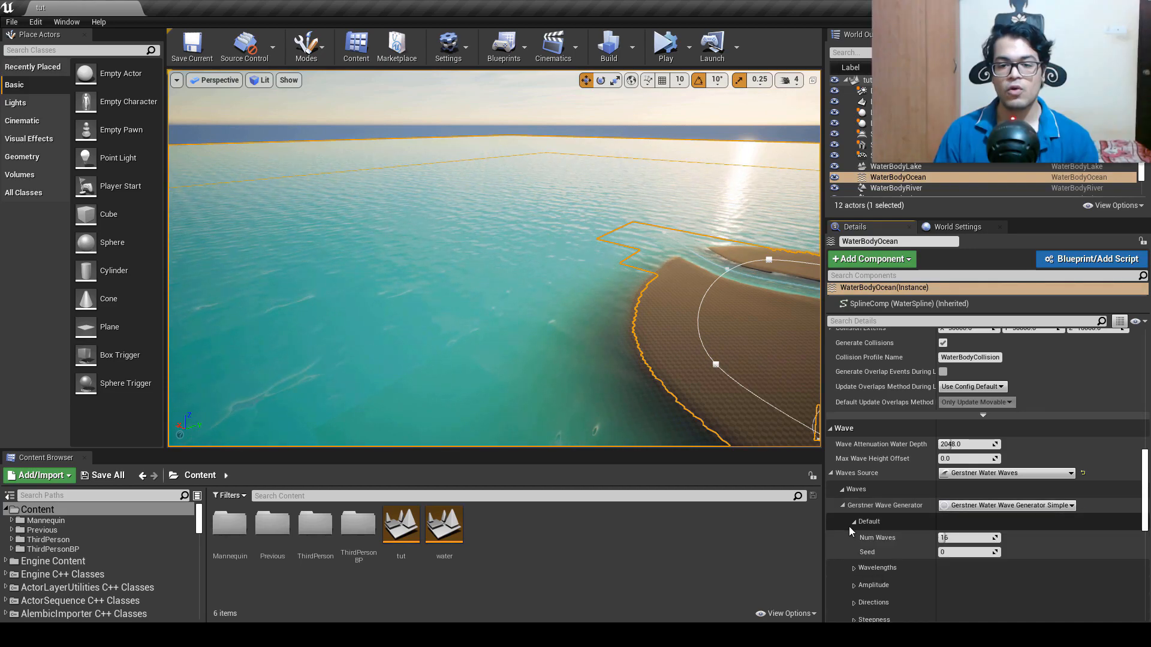
left_click(854, 568)
scroll(854, 568, "down", 2)
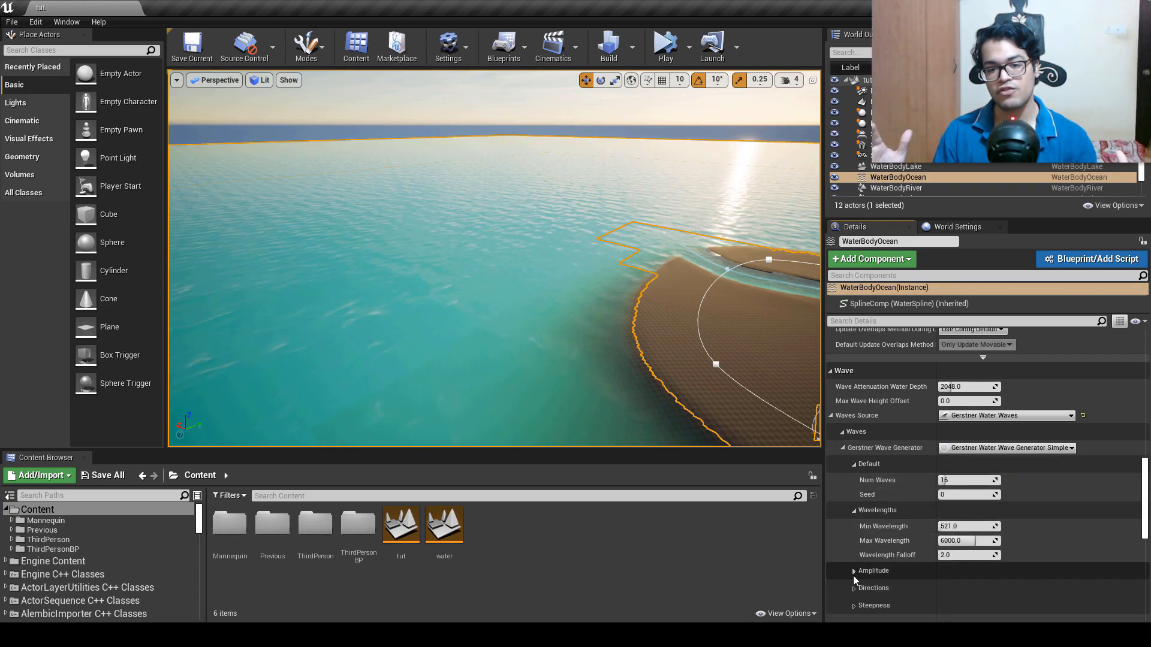
left_click(854, 511)
left_click(856, 465)
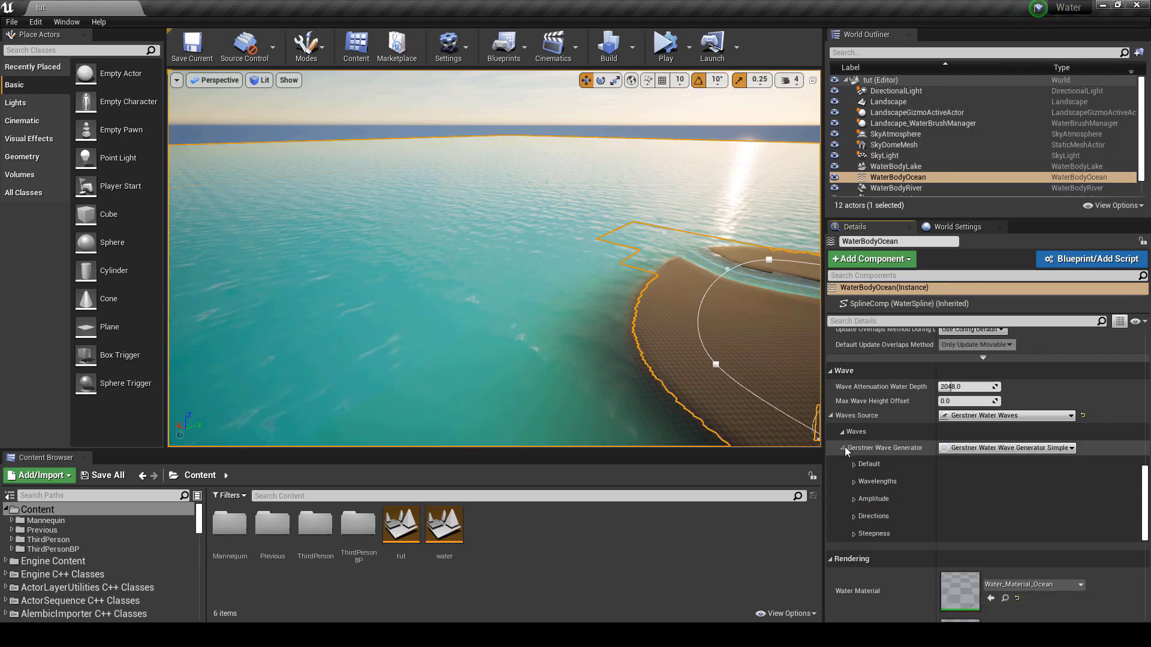
left_click(843, 448)
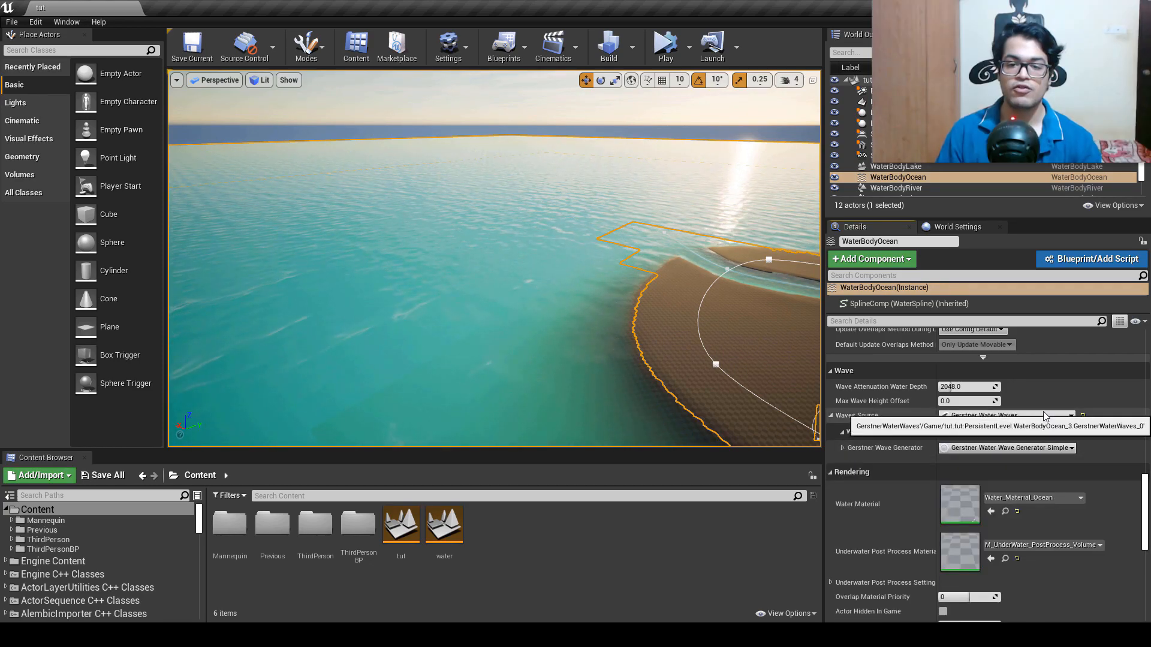
Step: Set the ocean's Waves Source to Water Waves Asset Reference and create a Water Waves asset named myWaves in the Content folder
left_click(1011, 420)
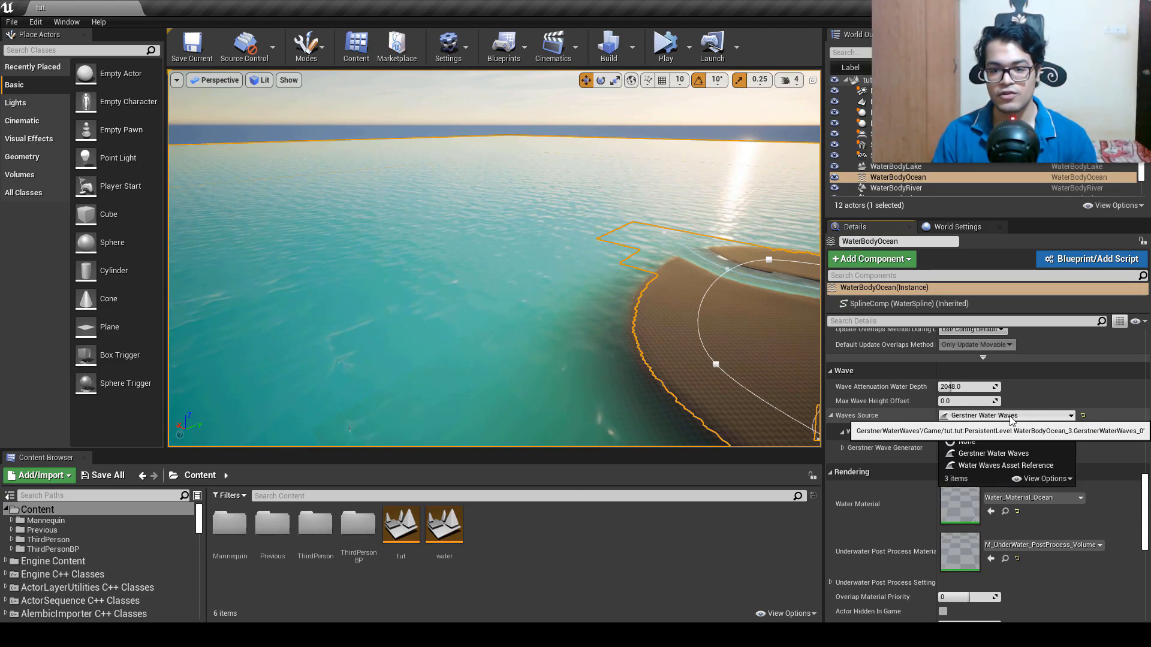
left_click(1054, 467)
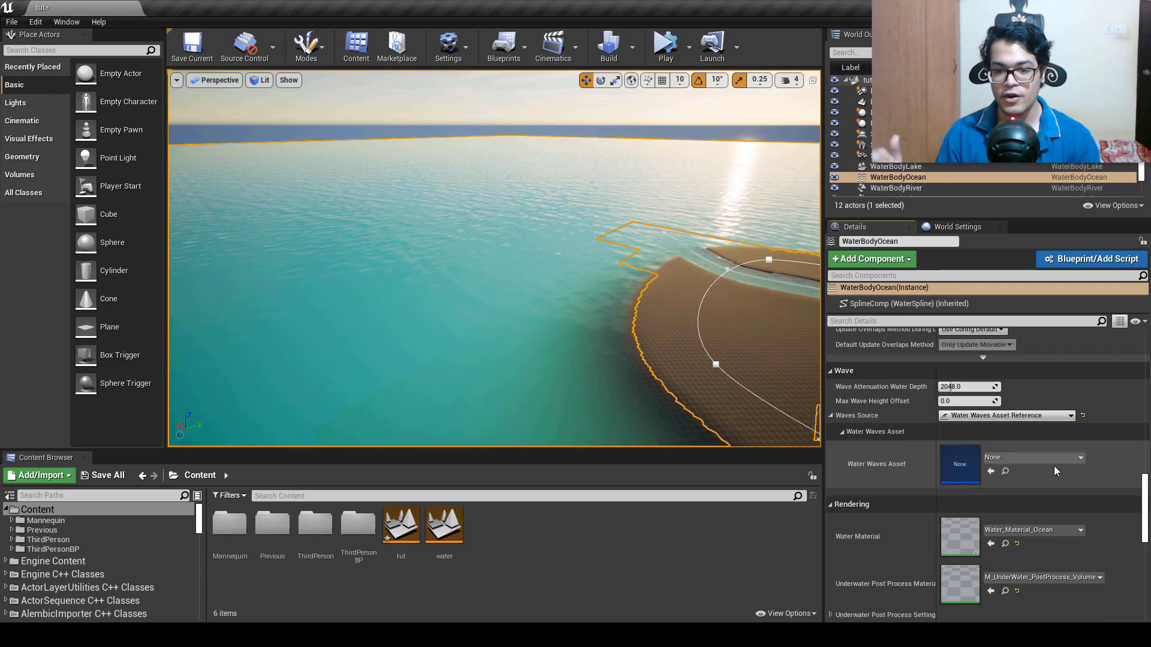
right_click(592, 535)
mouse_move(612, 530)
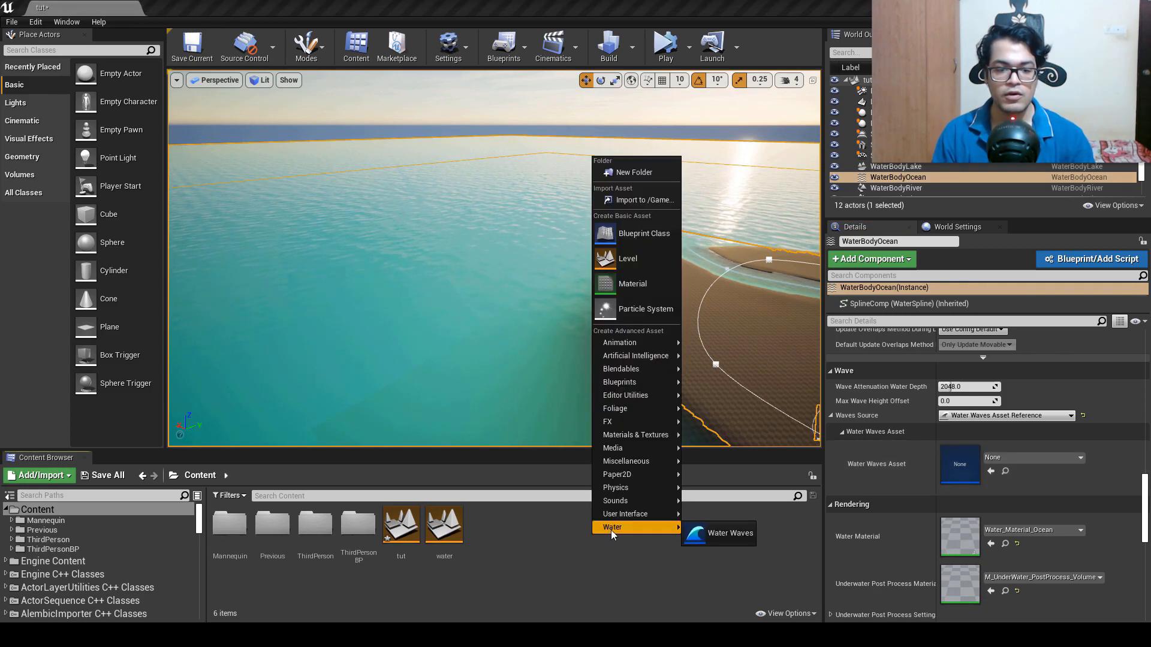
left_click(707, 536)
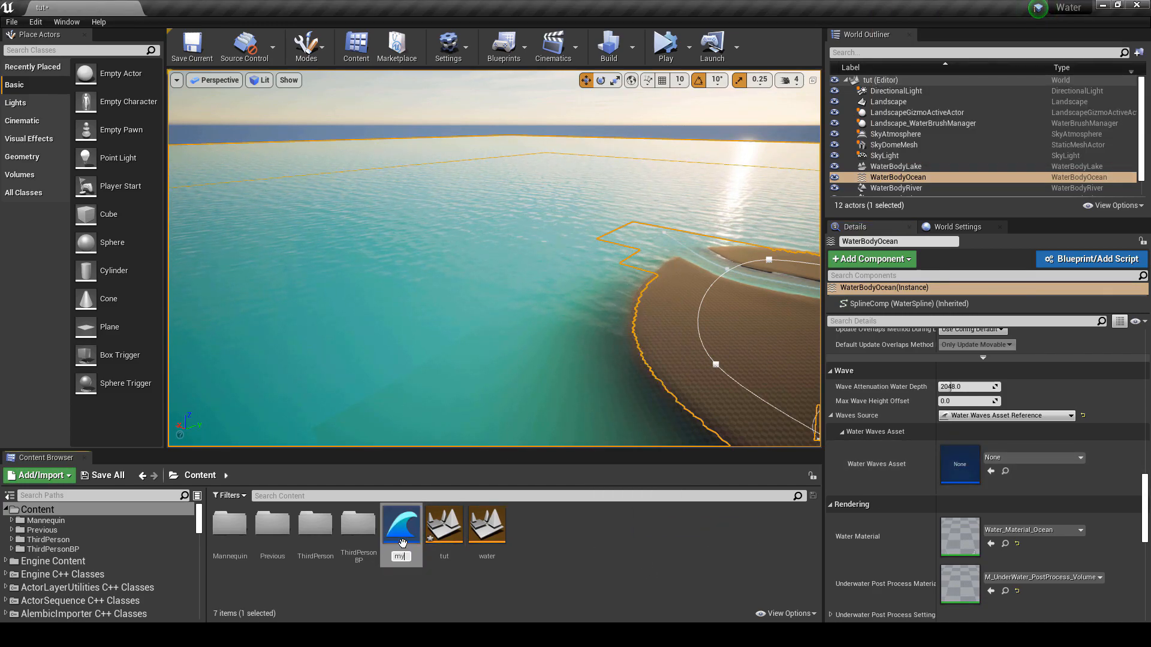
key("Return")
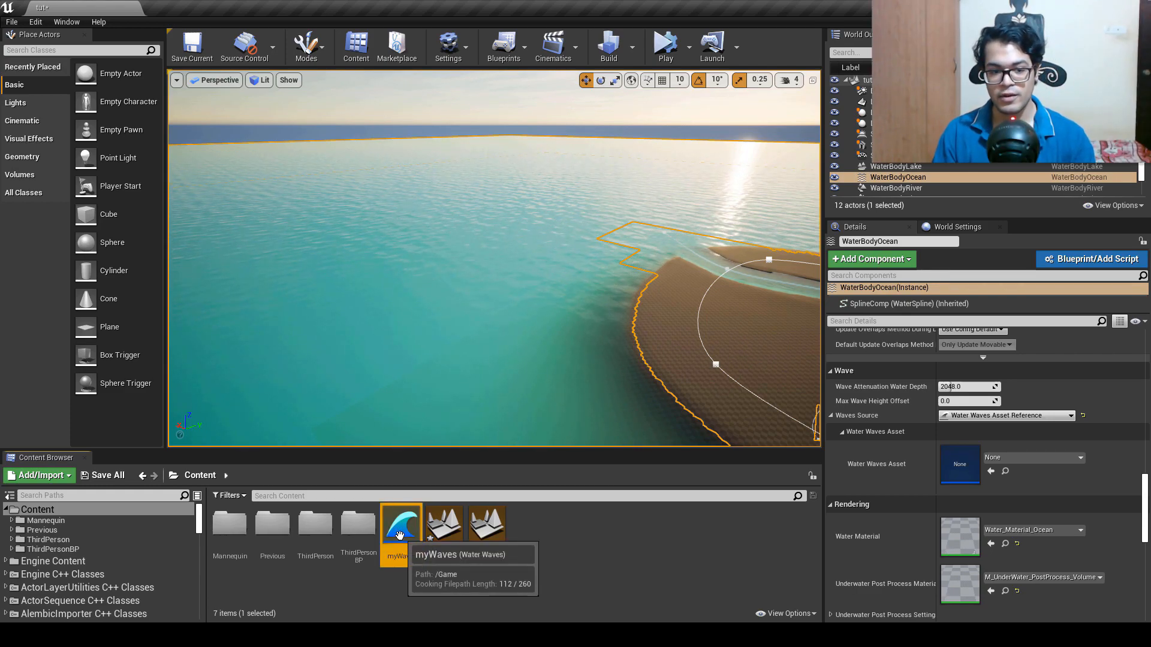
Step: Assign myWaves as the ocean's Water Waves Asset and open it with its Gerstner Wave Generator settings expanded
left_click_drag(399, 534, 966, 455)
double_click(966, 455)
left_click(7, 135)
left_click(18, 150)
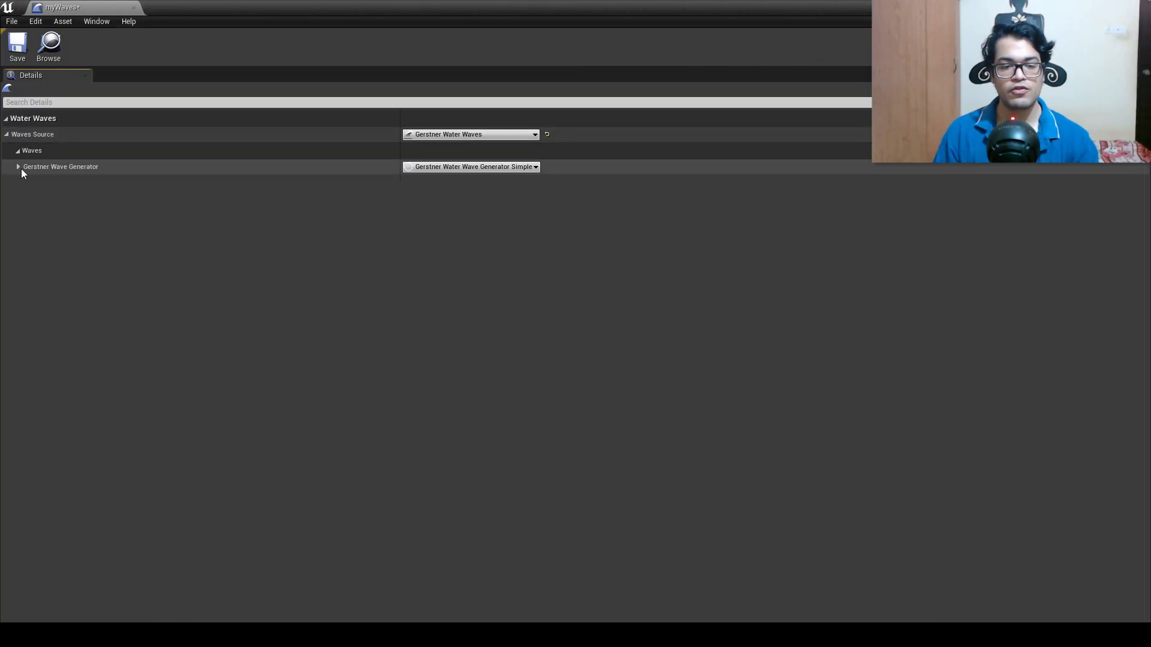
left_click(18, 167)
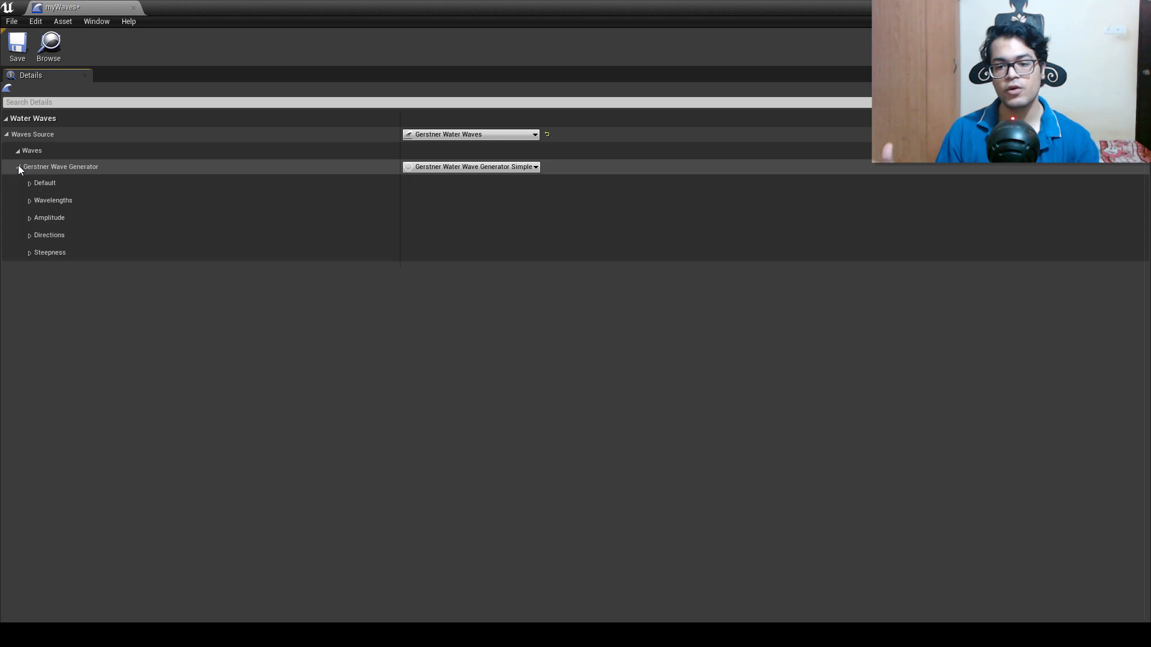
Step: Shrink the myWaves editor to a floating window and position it so the ocean remains visible in the level
double_click(206, 6)
left_click_drag(387, 30, 737, 267)
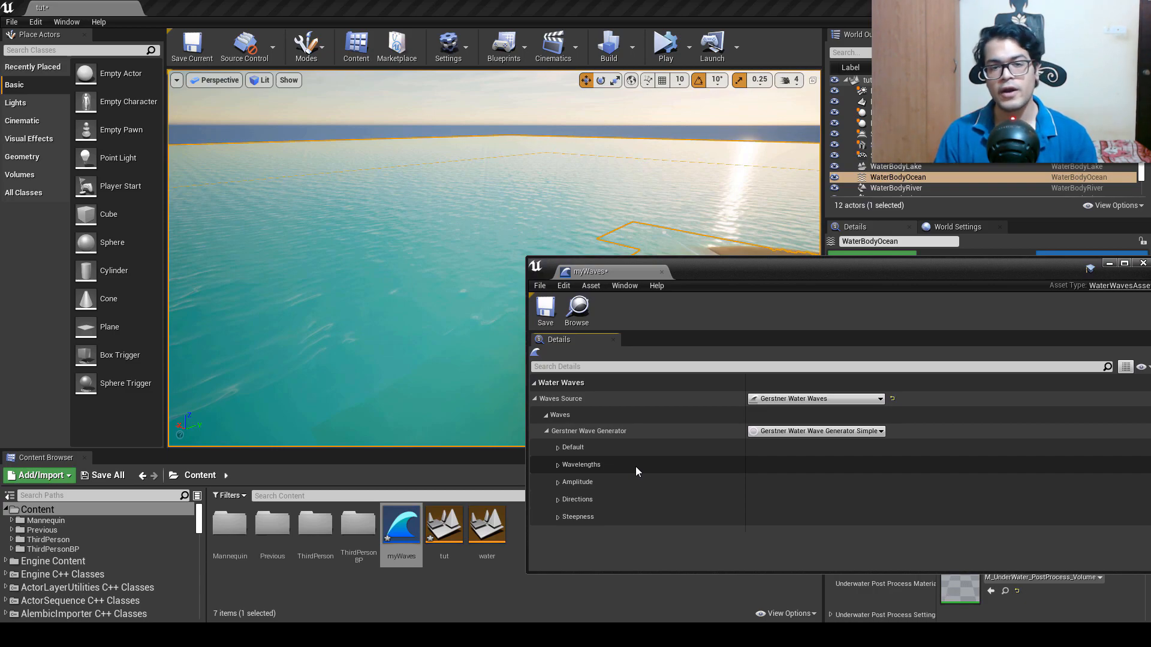
left_click_drag(1112, 270, 888, 267)
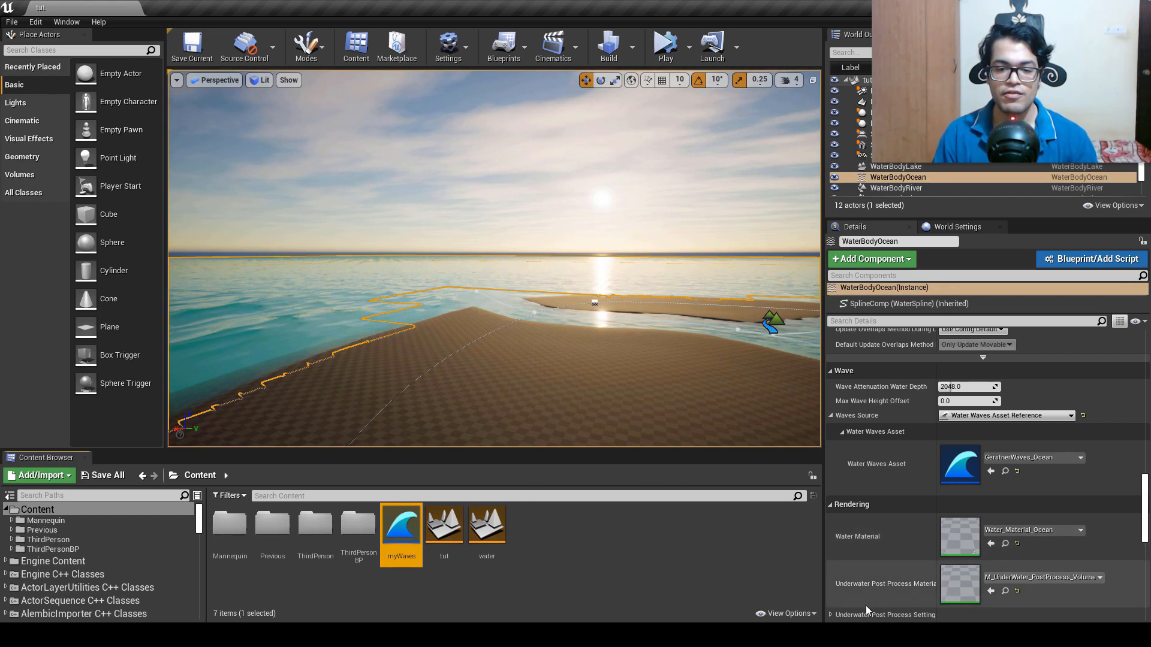
Step: Examine the ocean's Underwater Post Process Settings and inspect the scene from below and above the water surface
left_click(830, 616)
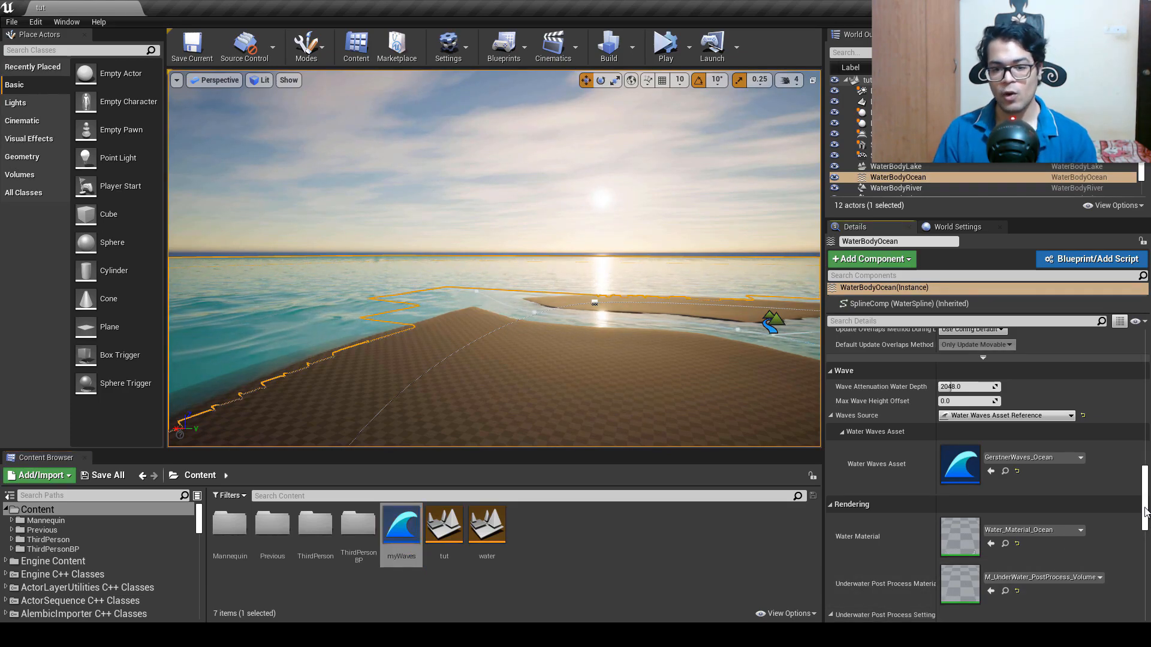
scroll(1145, 515, "down", 5)
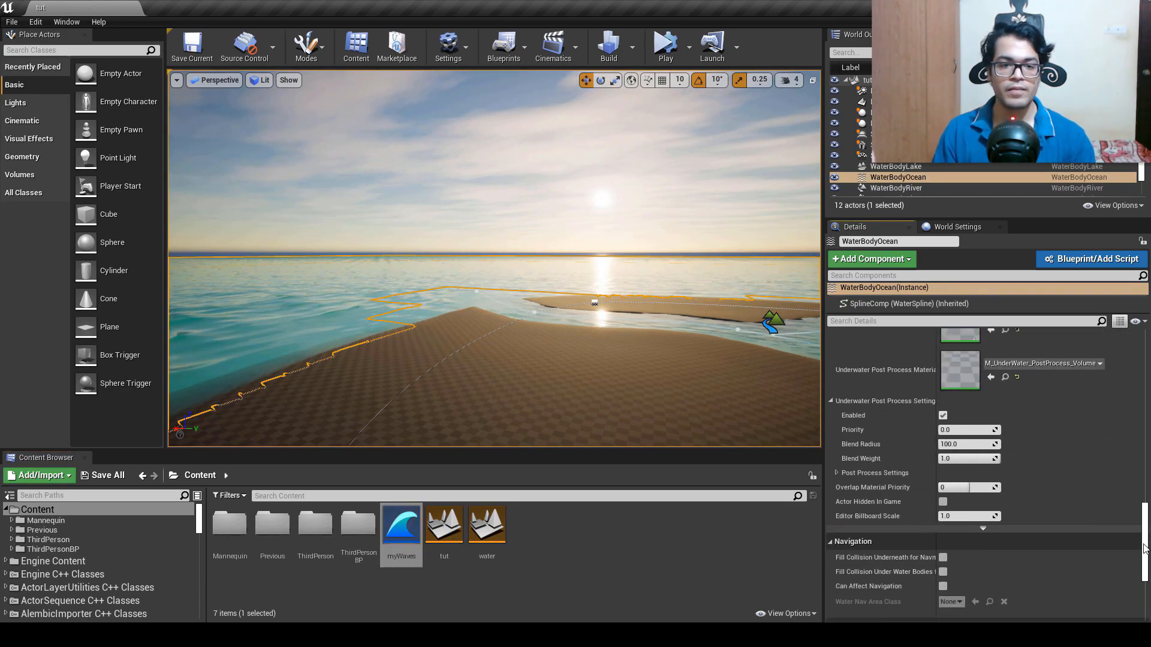
right_click_drag(605, 369, 605, 384)
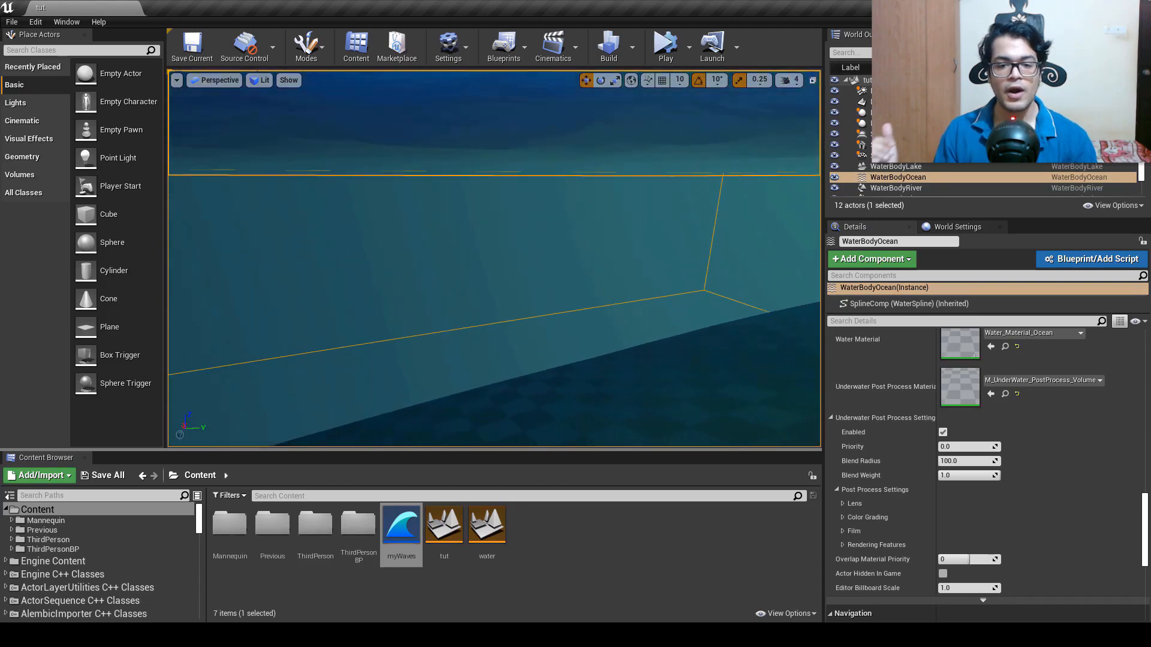
right_click_drag(494, 259, 690, 270)
mouse_move(494, 259)
right_mouse_down()
mouse_move(671, 273)
mouse_move(588, 264)
mouse_move(617, 221)
mouse_move(624, 312)
mouse_move(612, 366)
mouse_move(575, 359)
mouse_move(608, 369)
right_mouse_up()
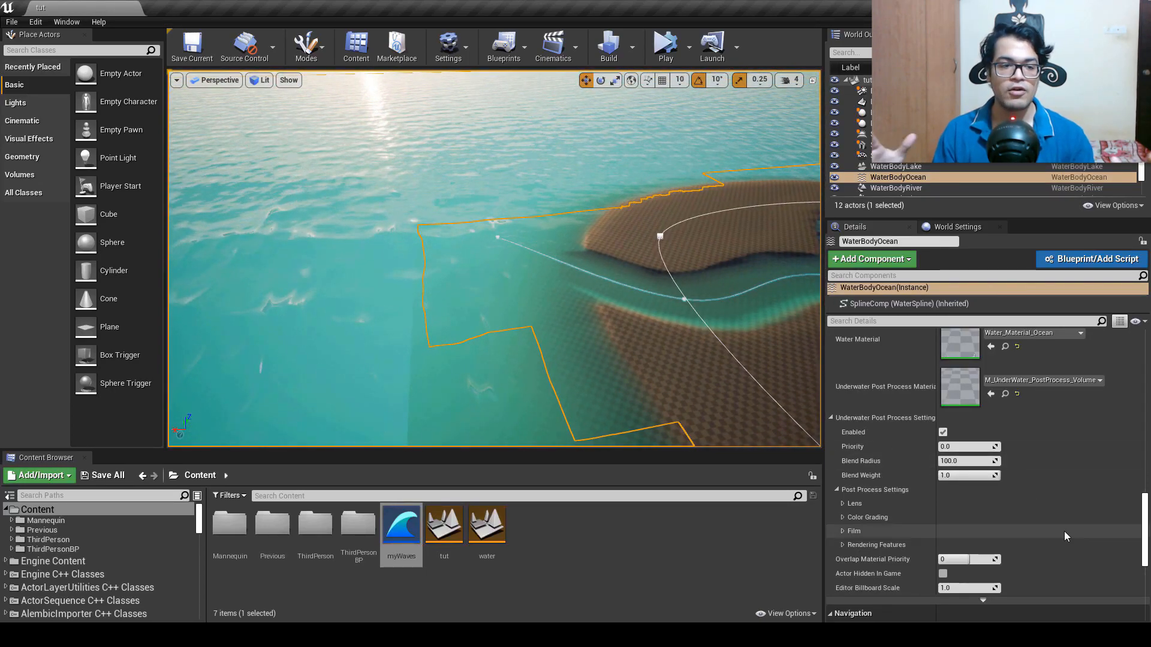
Step: Examine the Color Grading group of the ocean's underwater post process settings, including Highlights
left_click(843, 518)
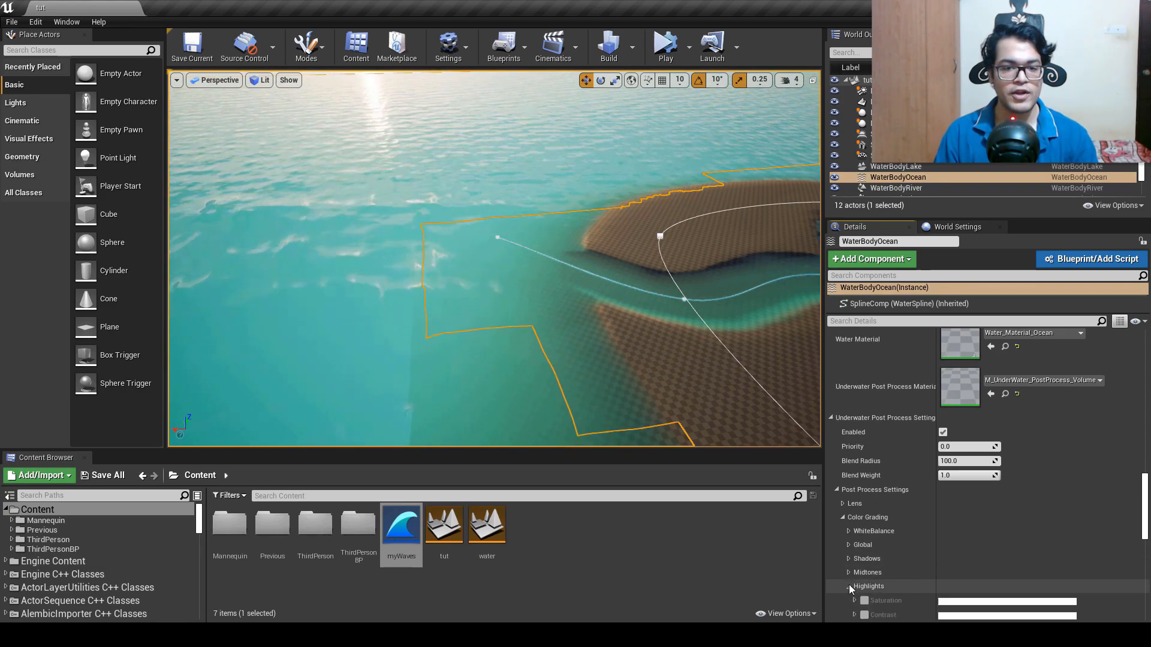
scroll(849, 585, "up", 2)
left_click_drag(1145, 524, 1145, 581)
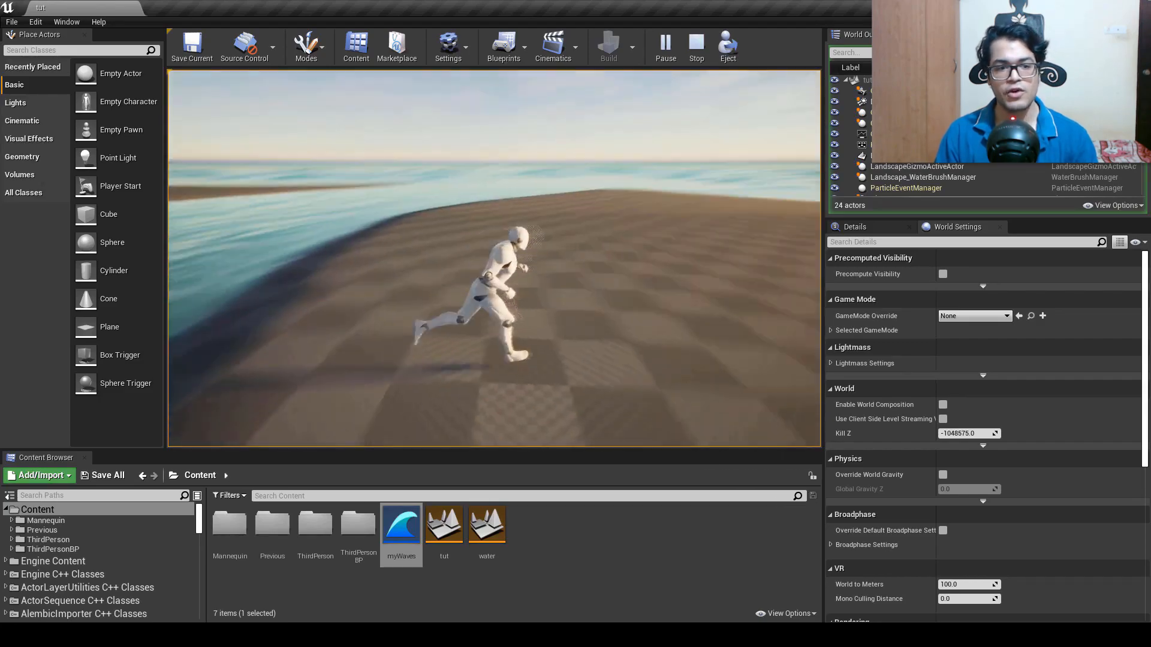
Step: Play the level, run the character across the island into the ocean to check the underwater effect, and stop playing
key("w")
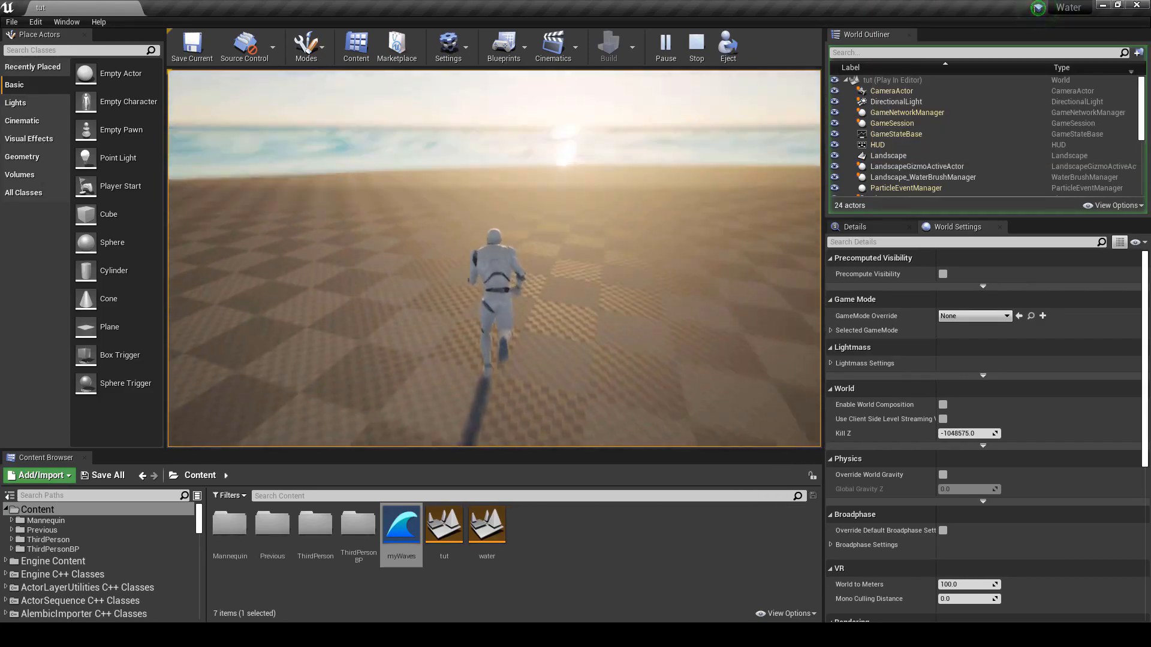
key("d")
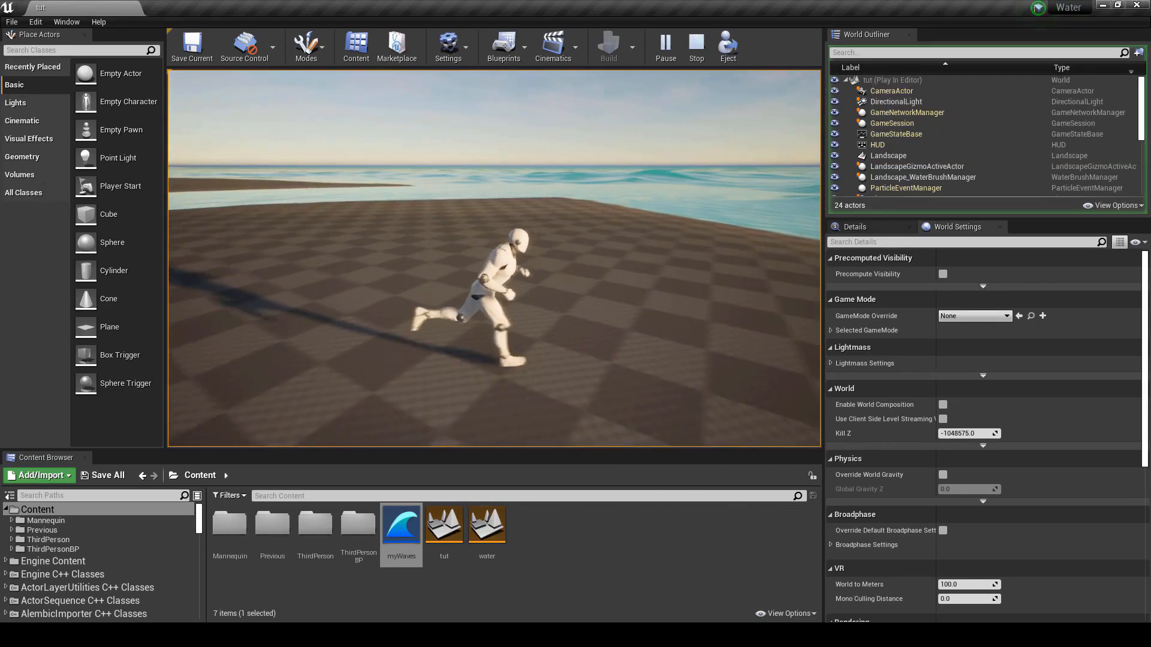
key("d")
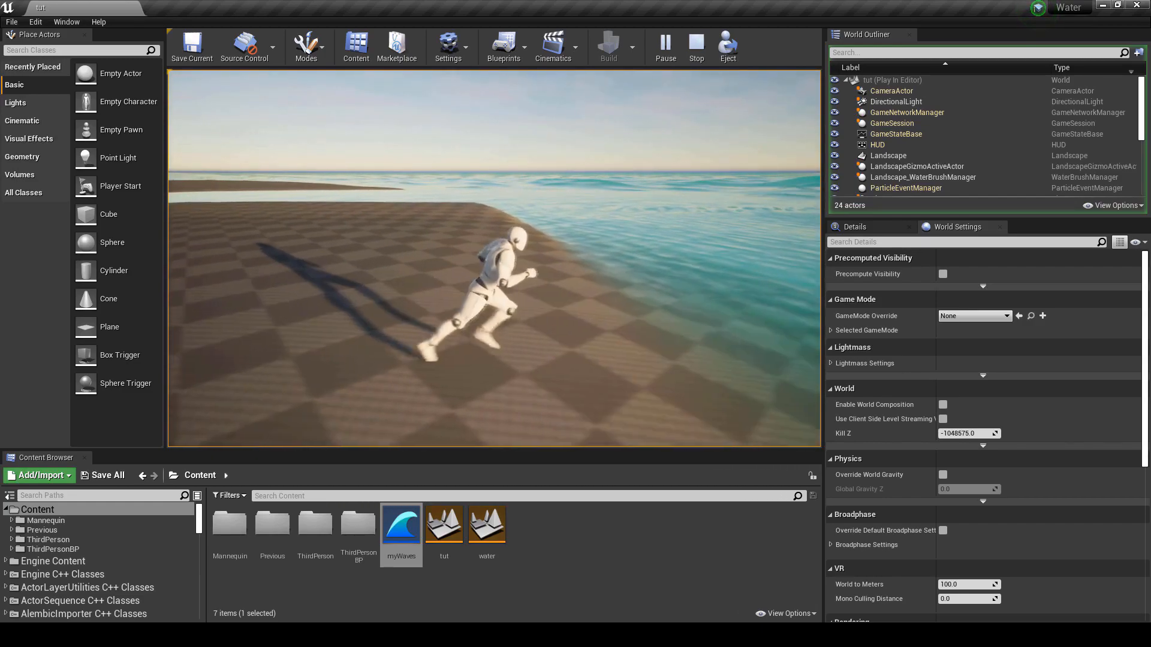
key("s")
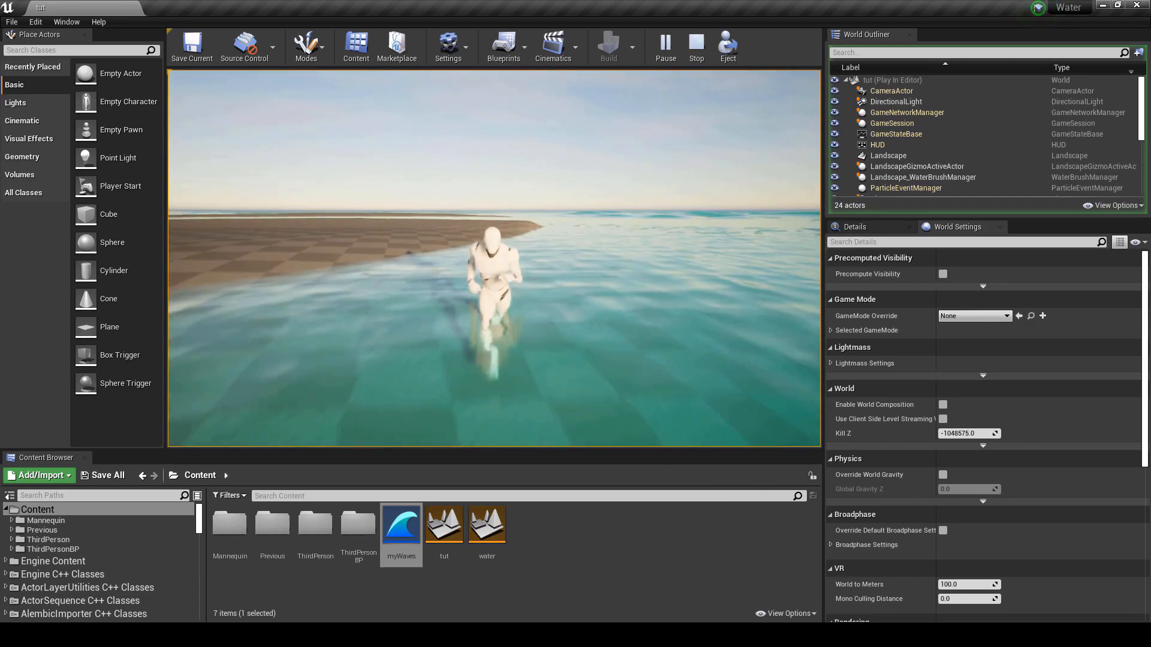
key("d")
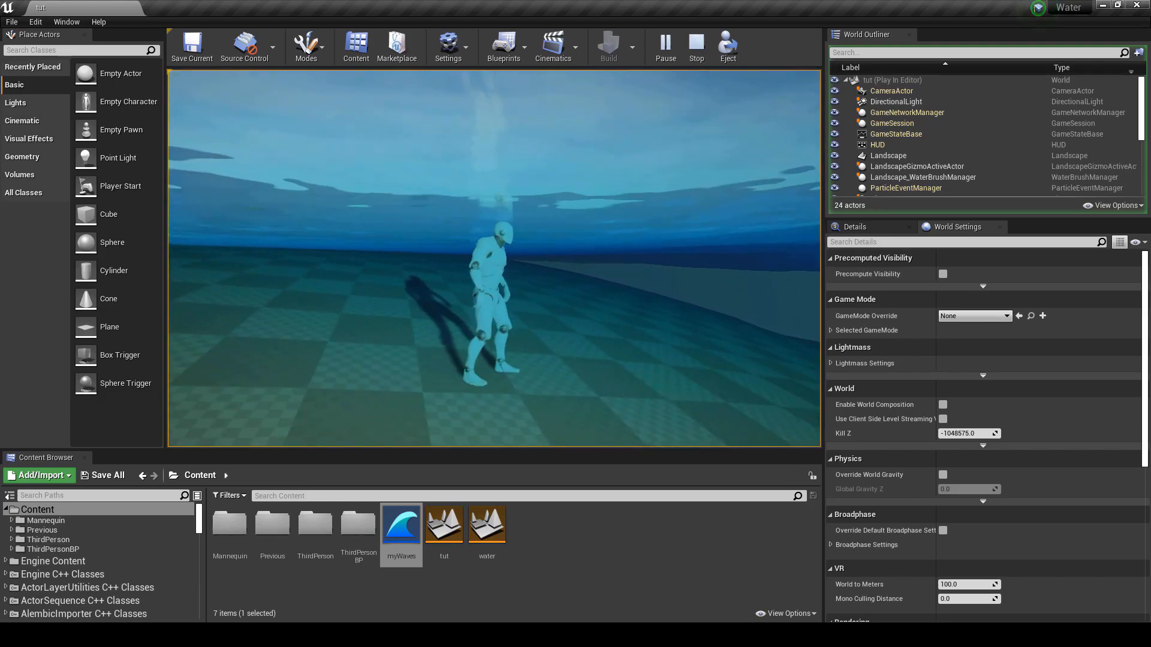
key("w")
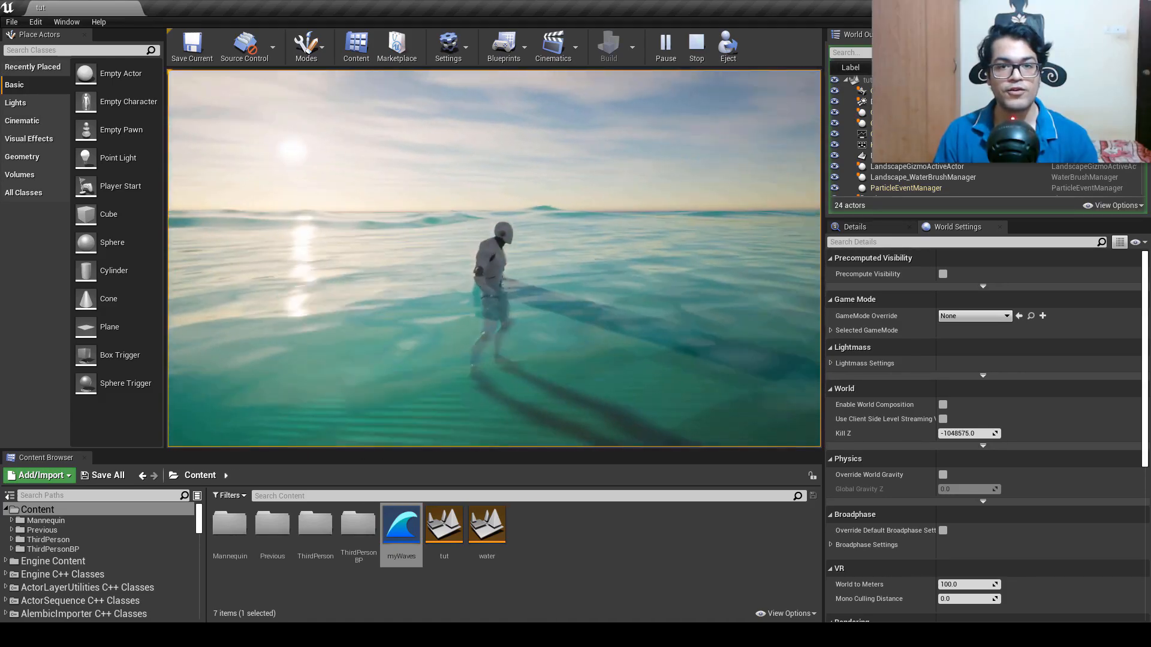
key("Escape")
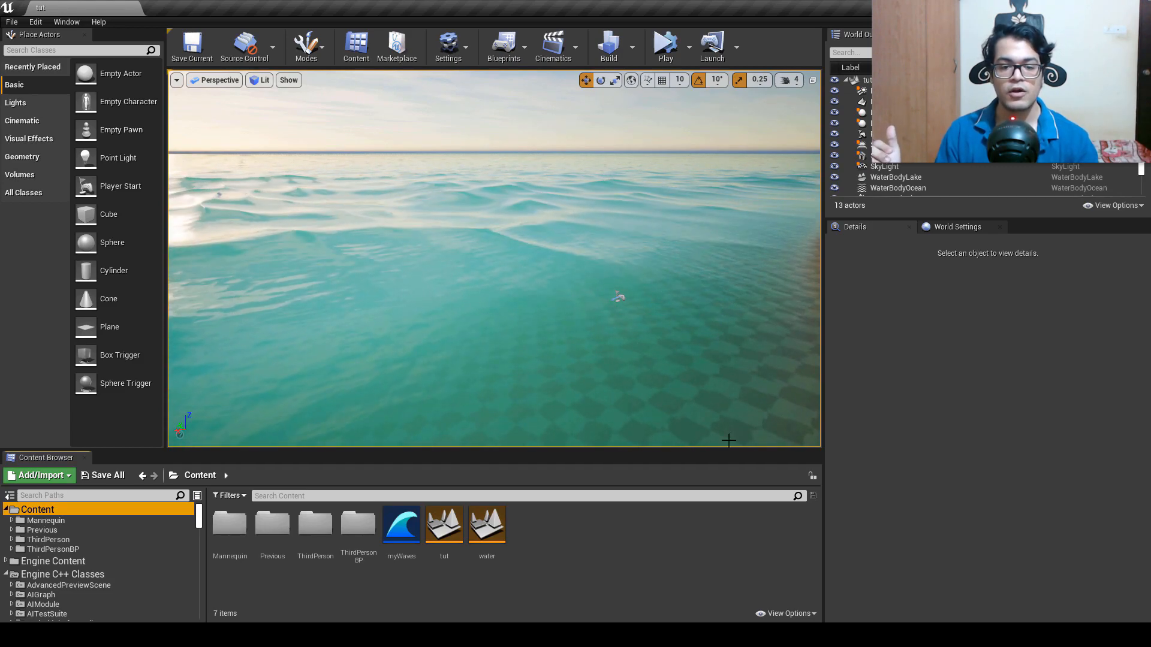
Step: Check that plugin content is shown, search the content folders for "water", and open the Water Content folder
left_click(806, 618)
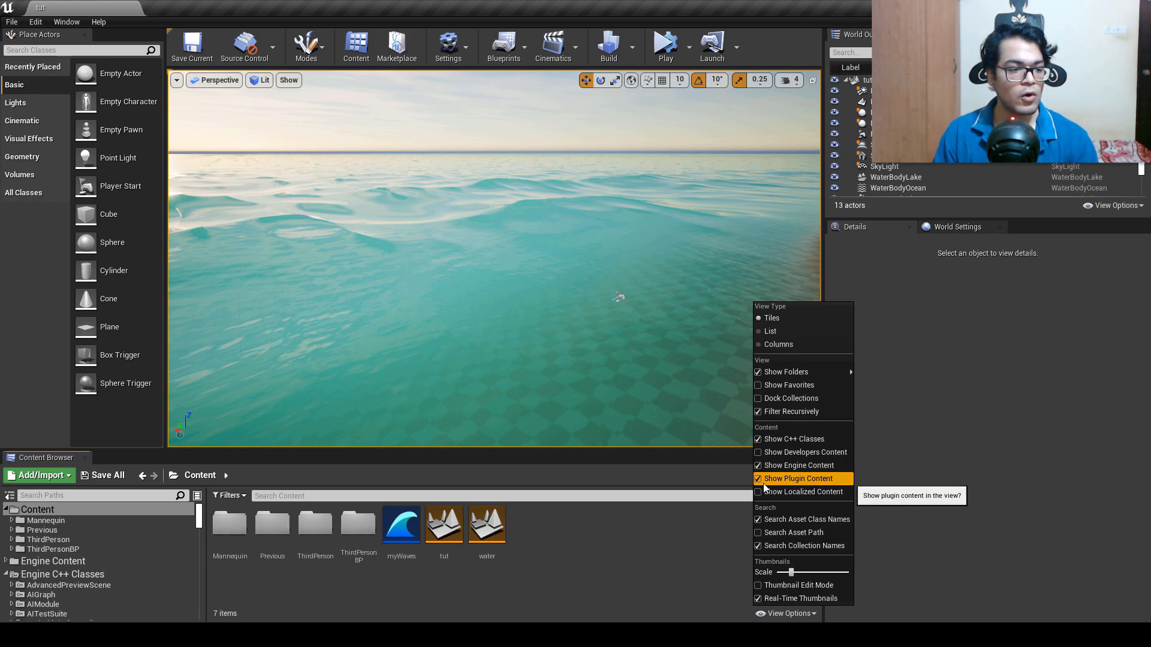
left_click(581, 544)
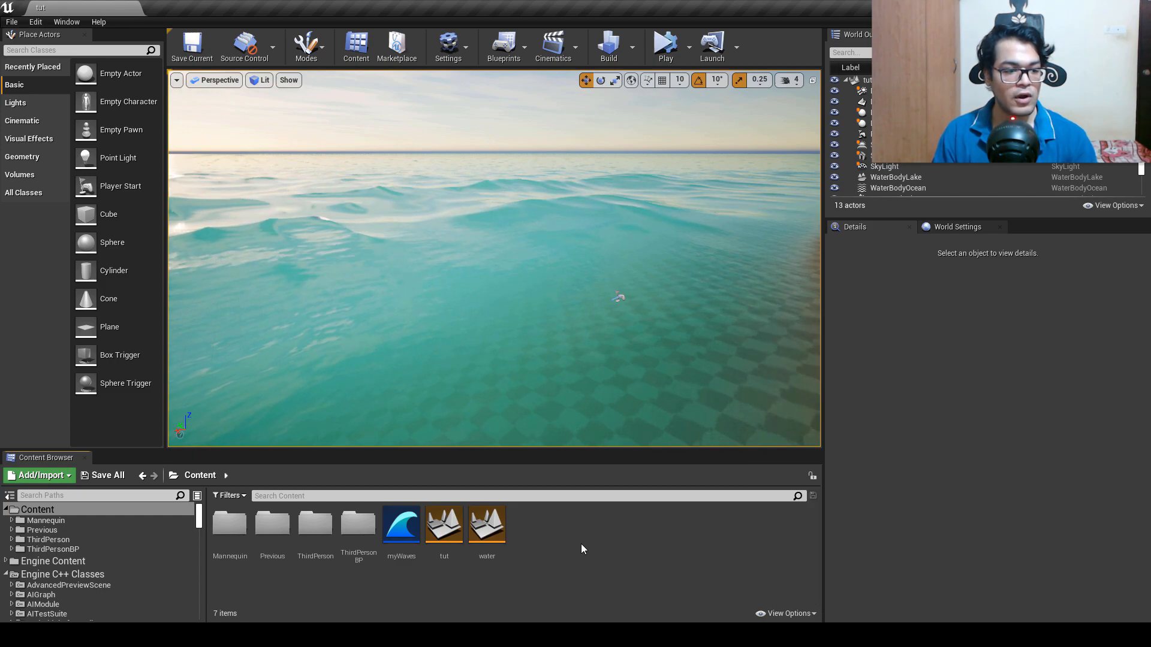
left_click(95, 496)
type("water")
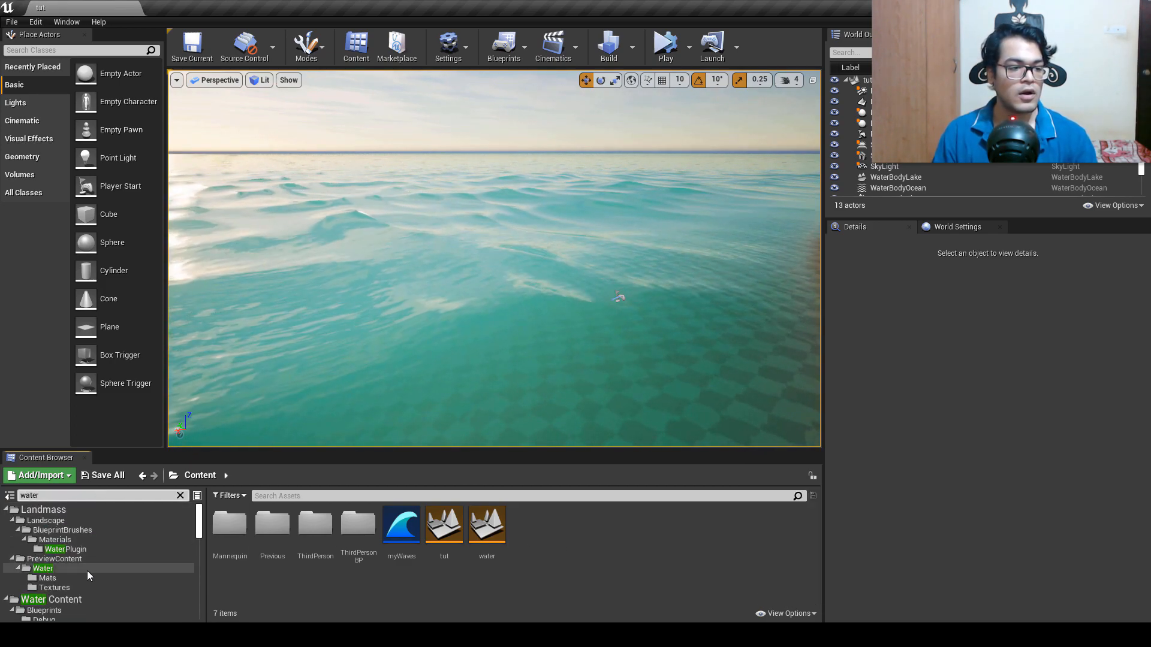
left_click(63, 600)
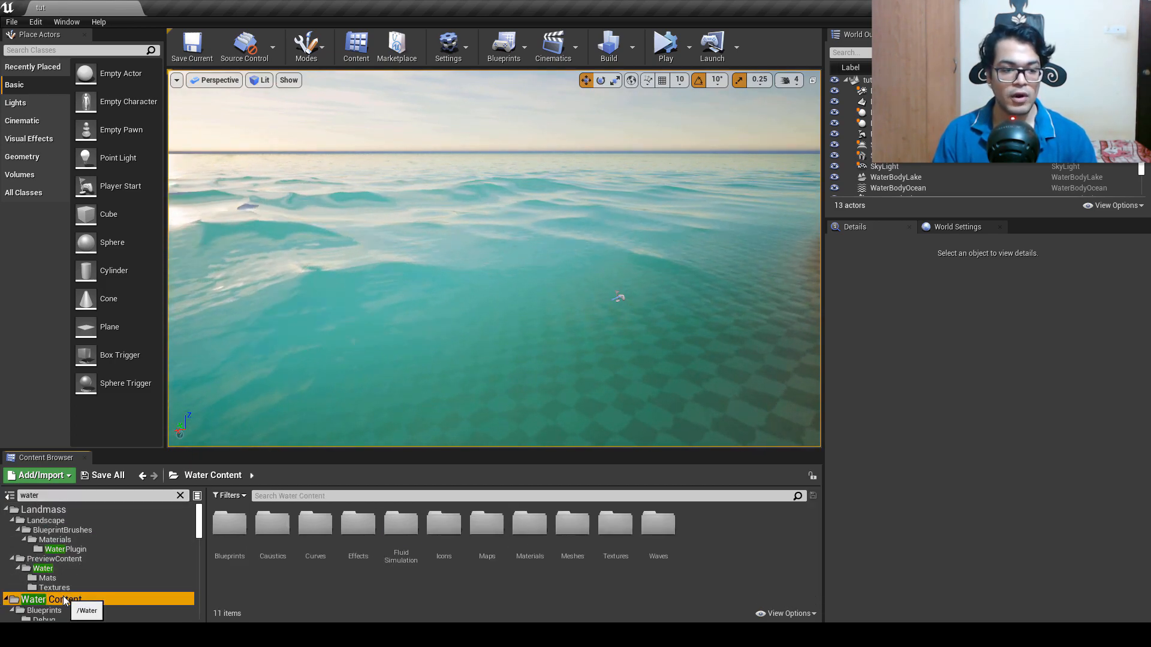
Step: Place the Buoyancy blueprint from the Water Content Blueprints folder in the level above the ocean
double_click(222, 536)
left_click(275, 534)
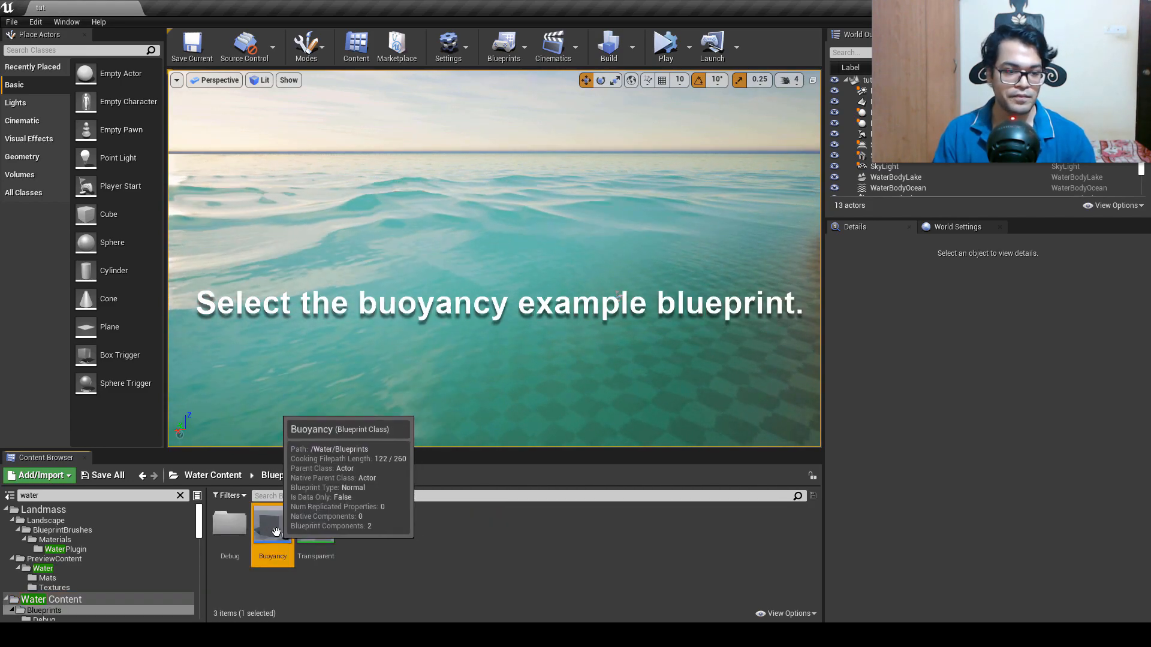
left_click_drag(269, 528, 532, 260)
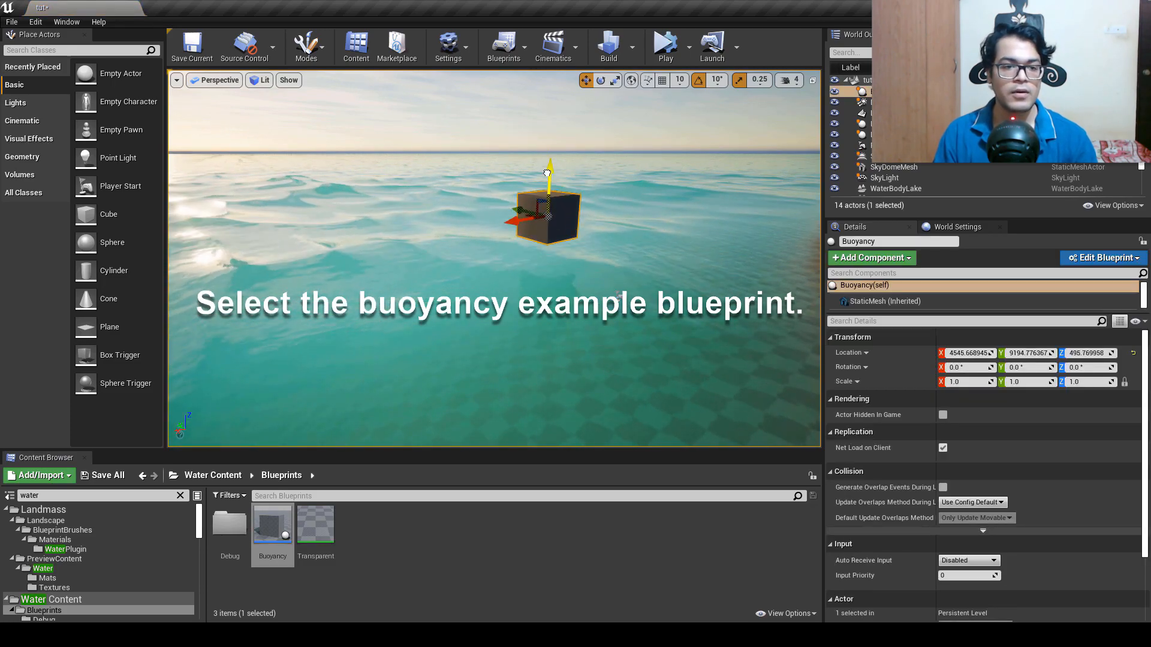
Step: Run the level, view the Buoyancy cube on the ocean waves from close up, and stop playing
left_click(665, 42)
key("w")
right_click_drag(494, 258, 522, 255)
key("d")
key("s")
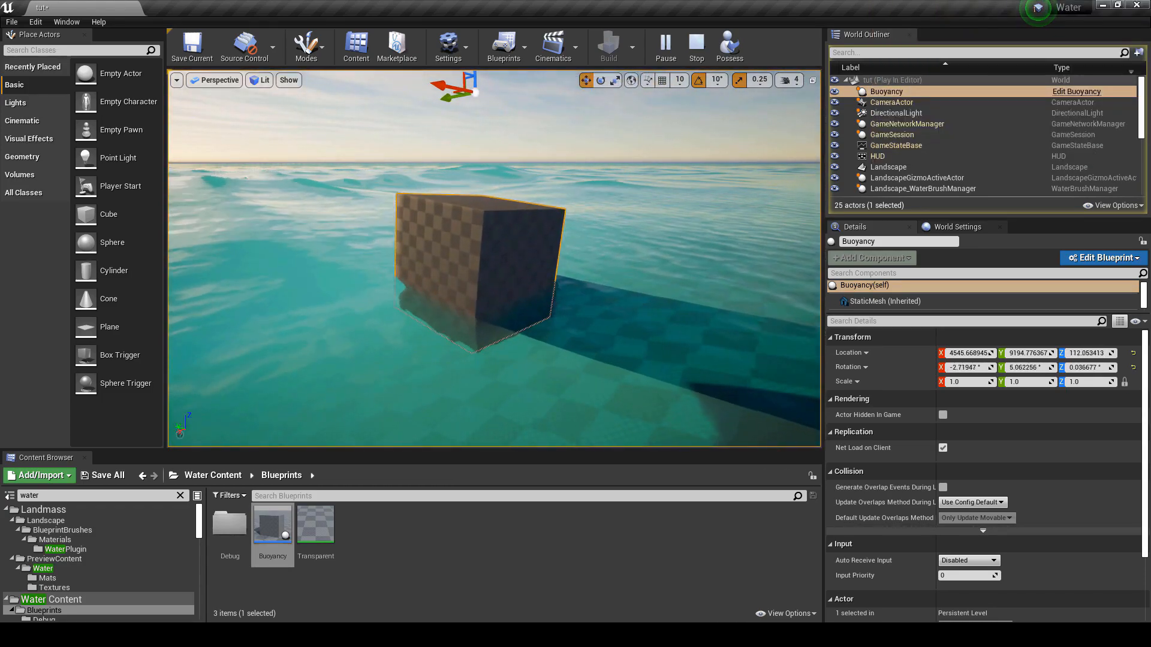
key("Escape")
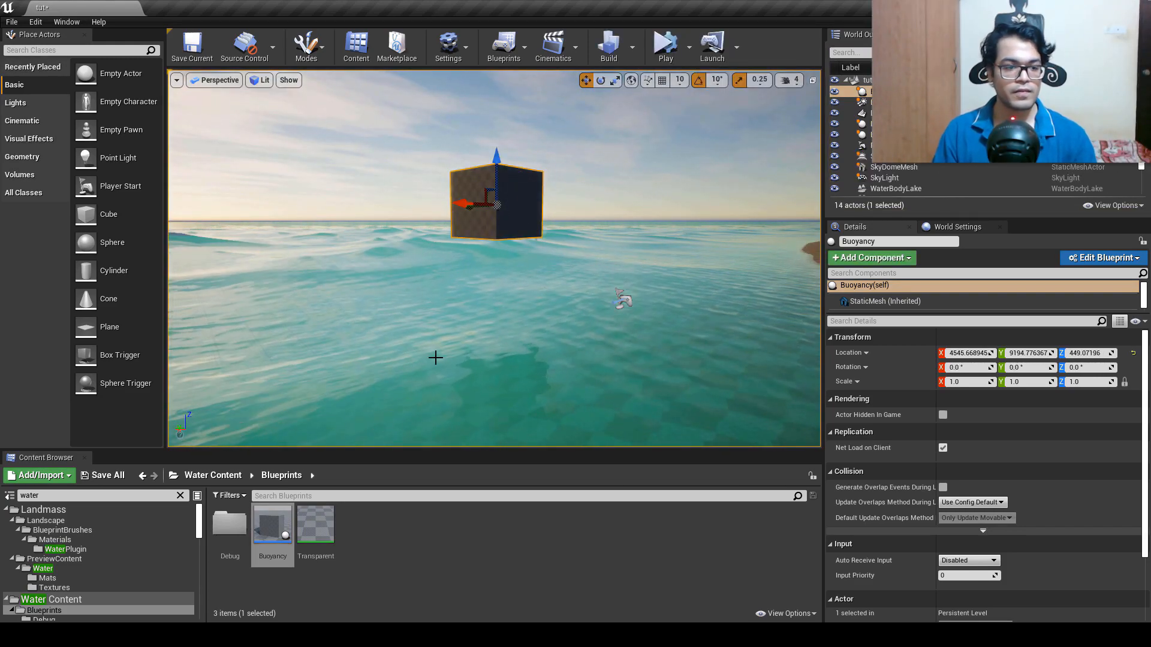
Step: Open the Buoyancy blueprint and inspect the settings of its StaticMesh and Buoyancy components
double_click(278, 524)
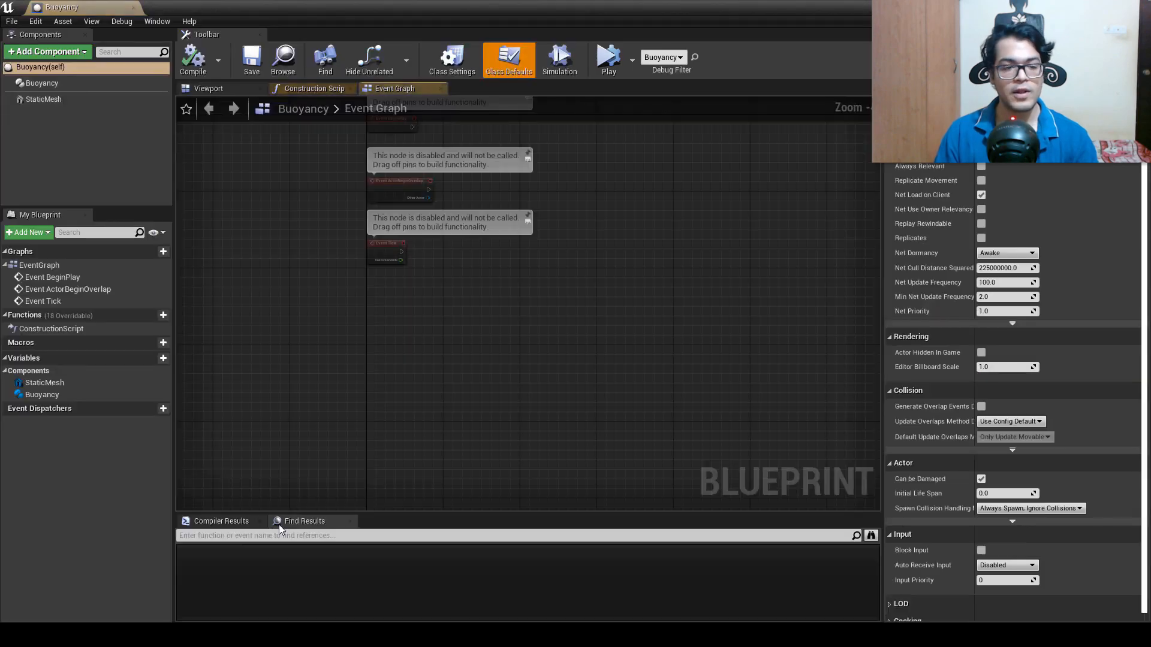
left_click(208, 95)
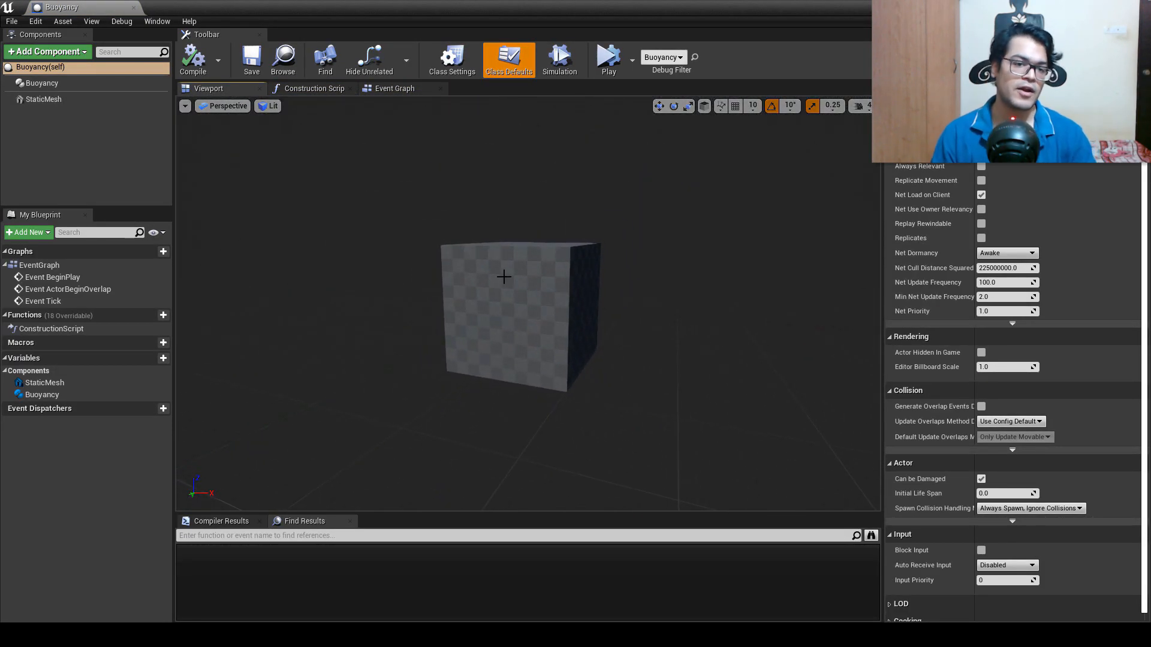
left_click(504, 276)
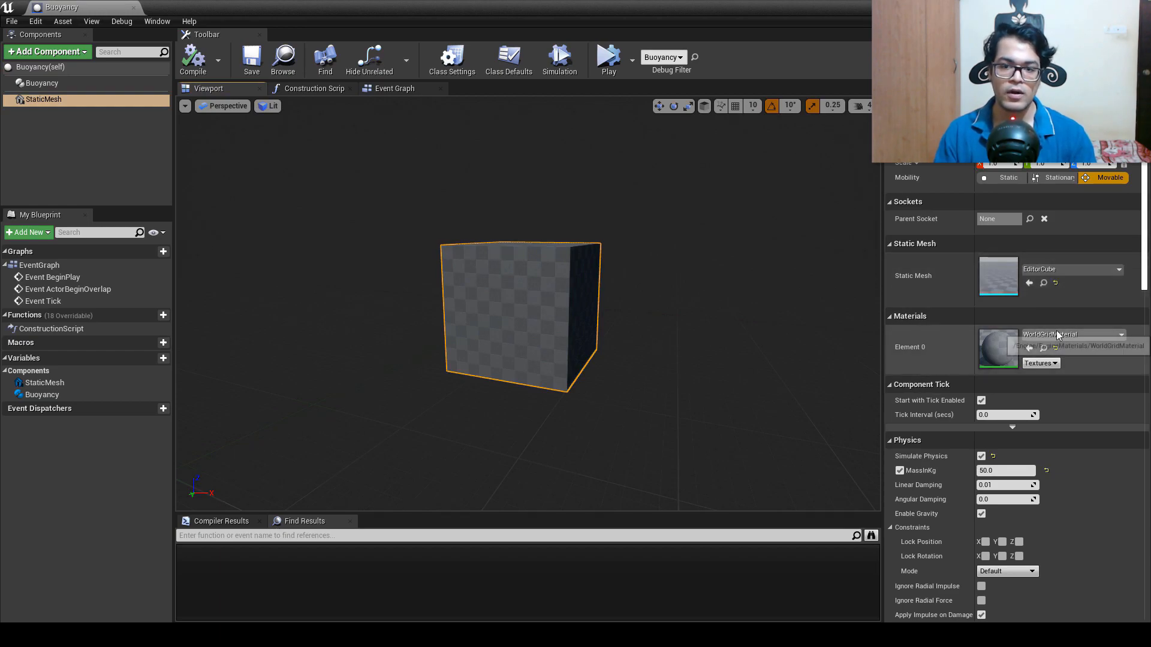
left_click(63, 83)
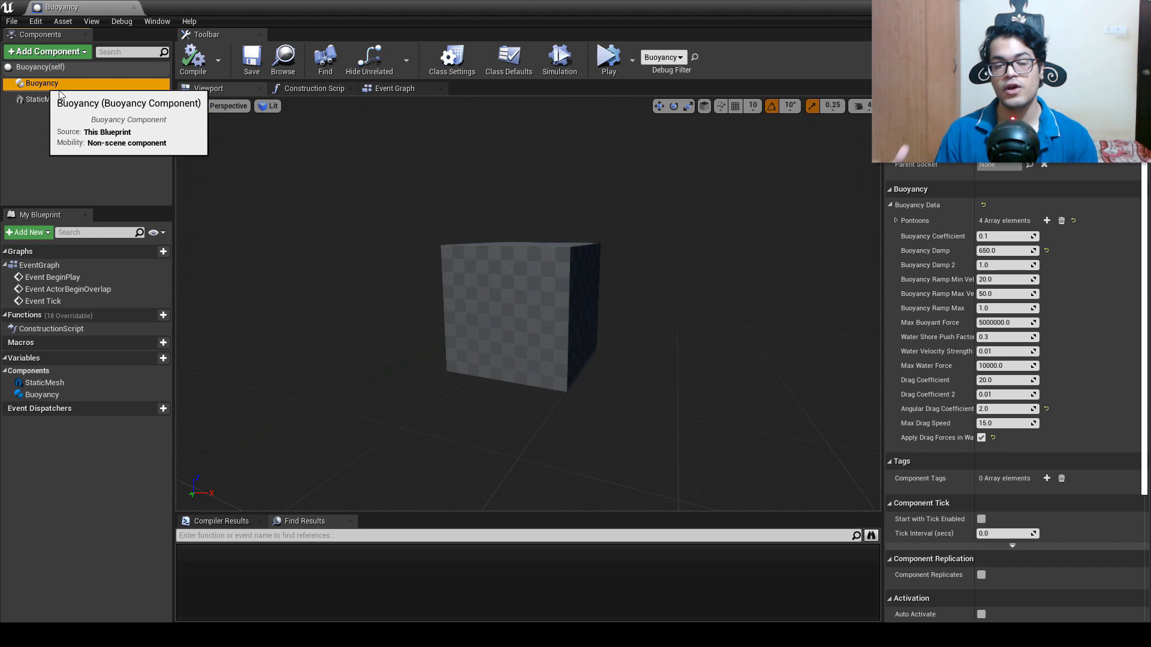
Step: Examine the Relative Location and Radius of pontoons 0 to 3 in the Buoyancy component against the cube's corners
left_click(896, 219)
left_click(897, 221)
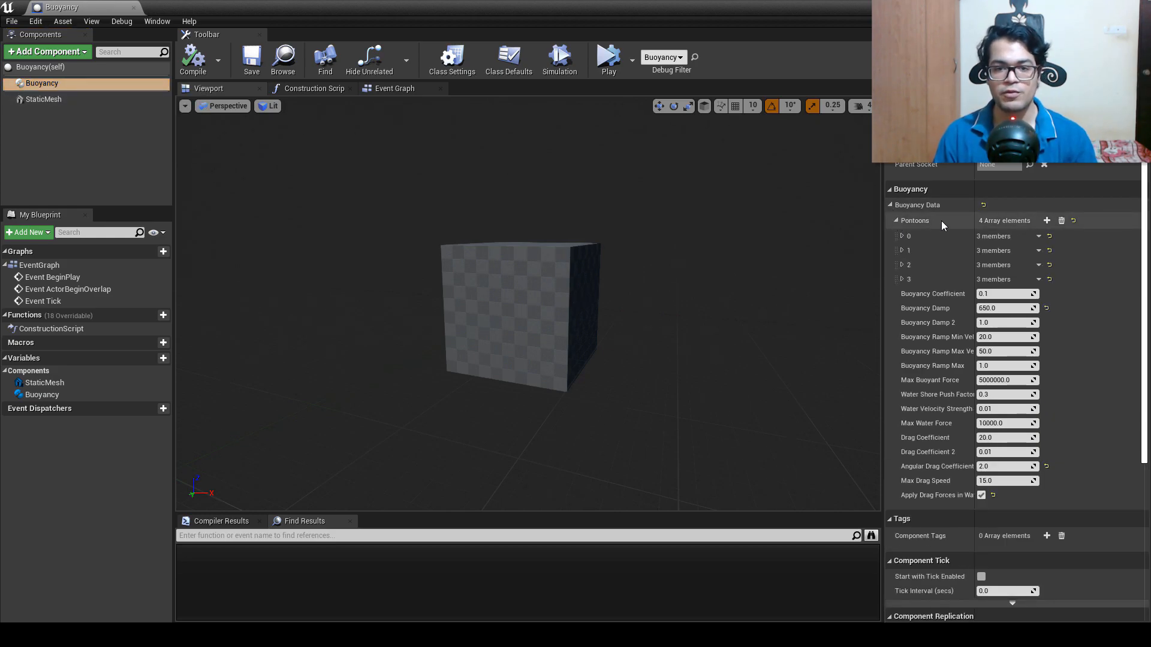
left_click(902, 236)
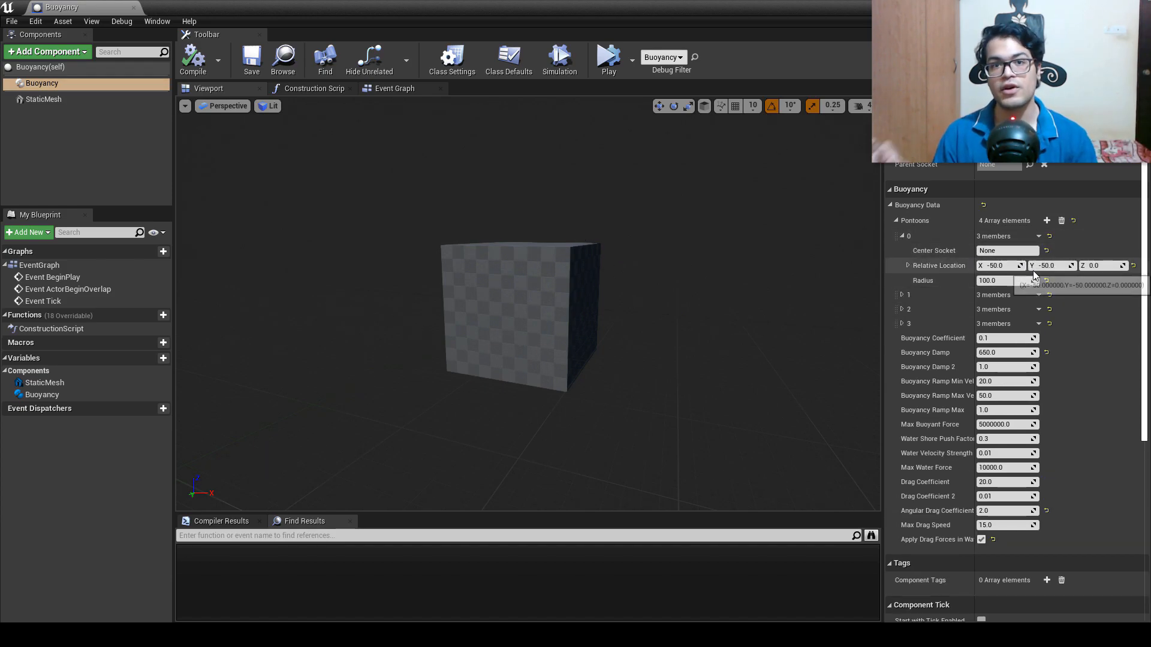
key("d")
right_click_drag(728, 284, 540, 336)
scroll(613, 313, "down", 3)
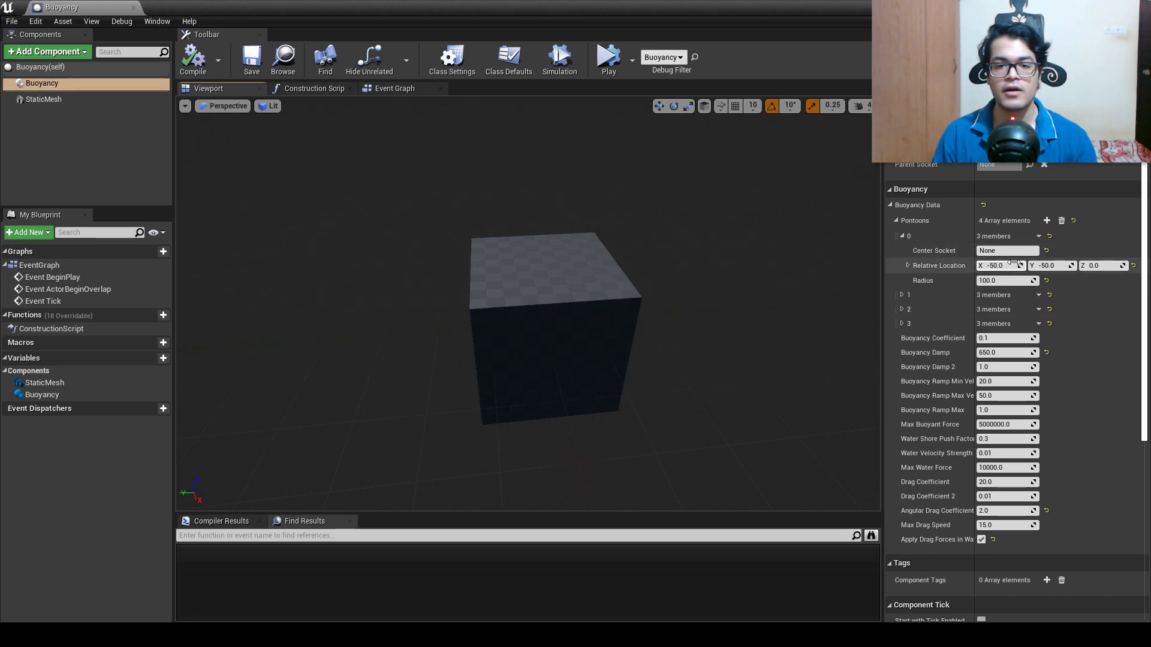
left_click(901, 295)
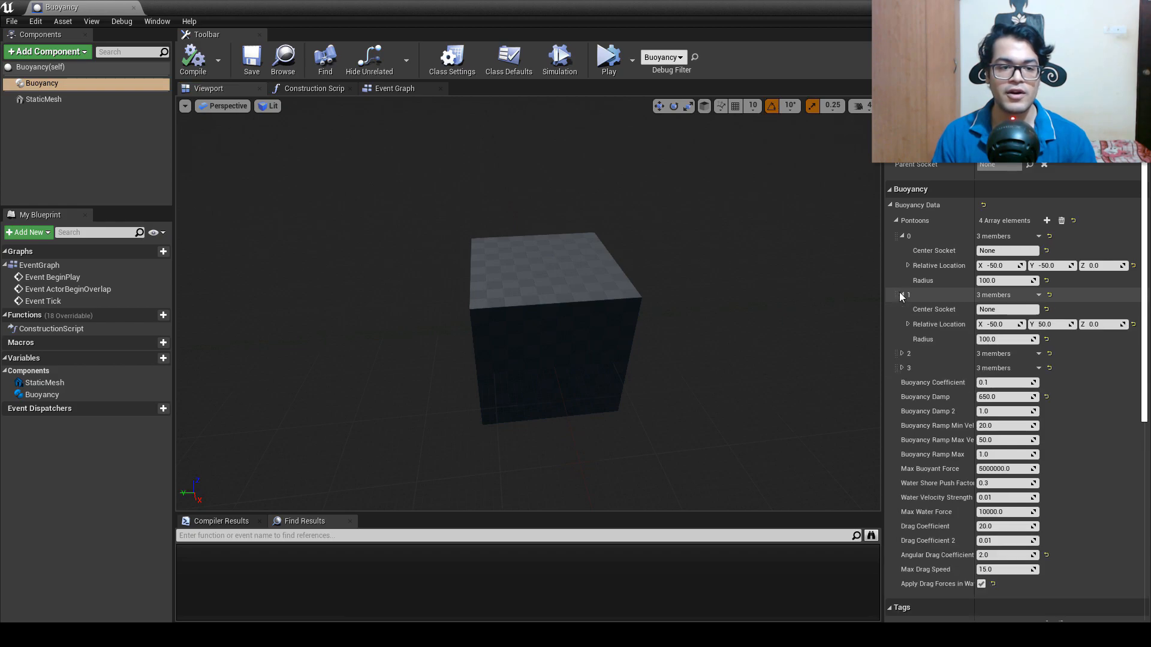
left_click(902, 355)
left_click(903, 413)
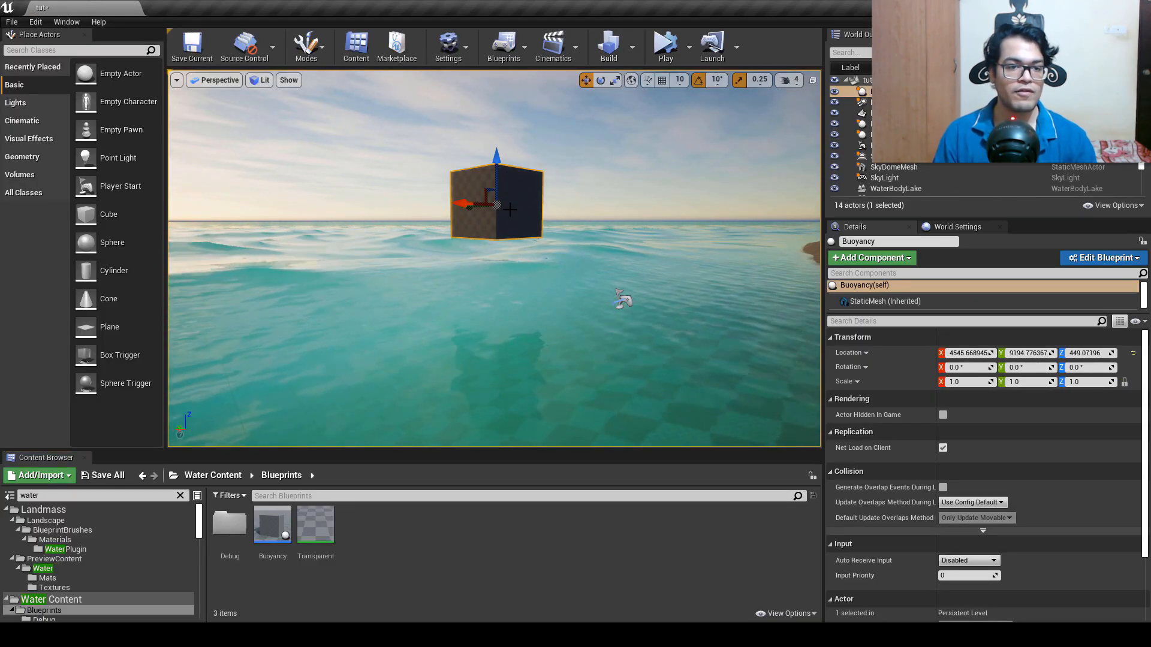
Step: Delete the Buoyancy cube from the level and duplicate the Buoyancy blueprint as MyFloatable
key("Delete")
right_click(280, 526)
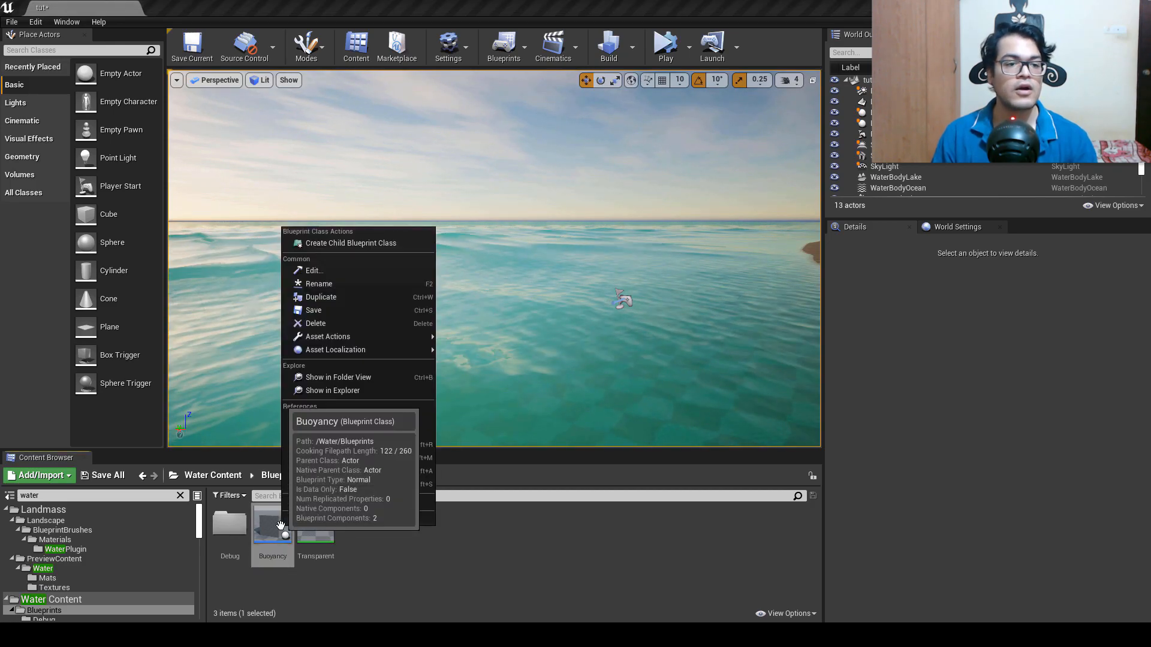
left_click(357, 296)
type("My")
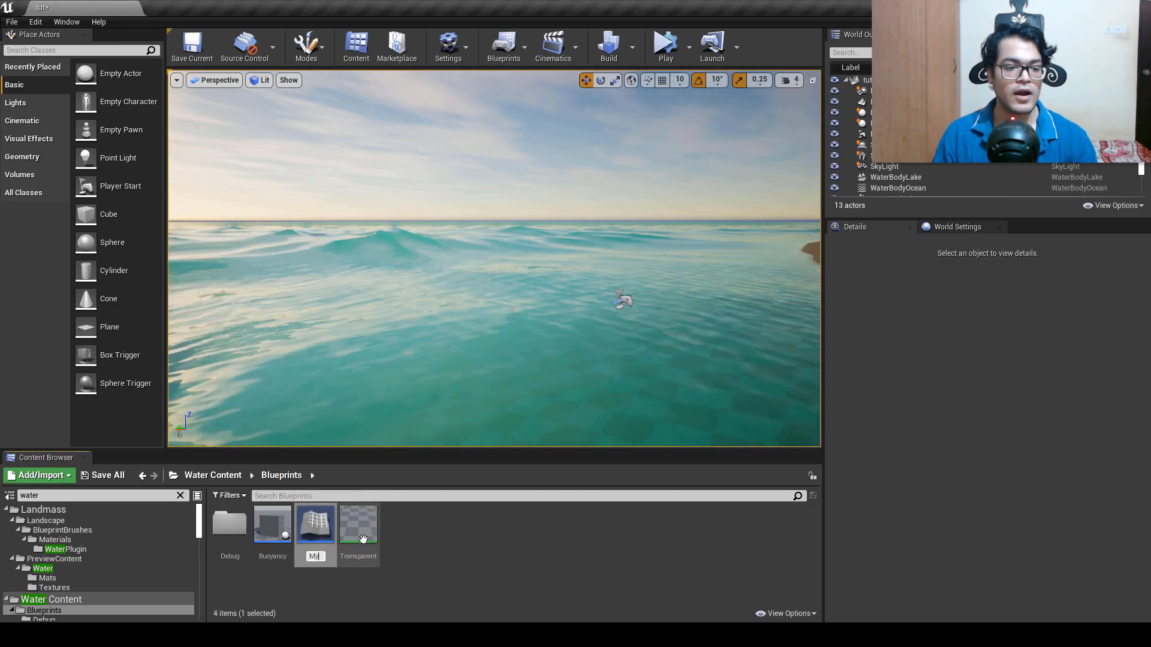
type("Floatable")
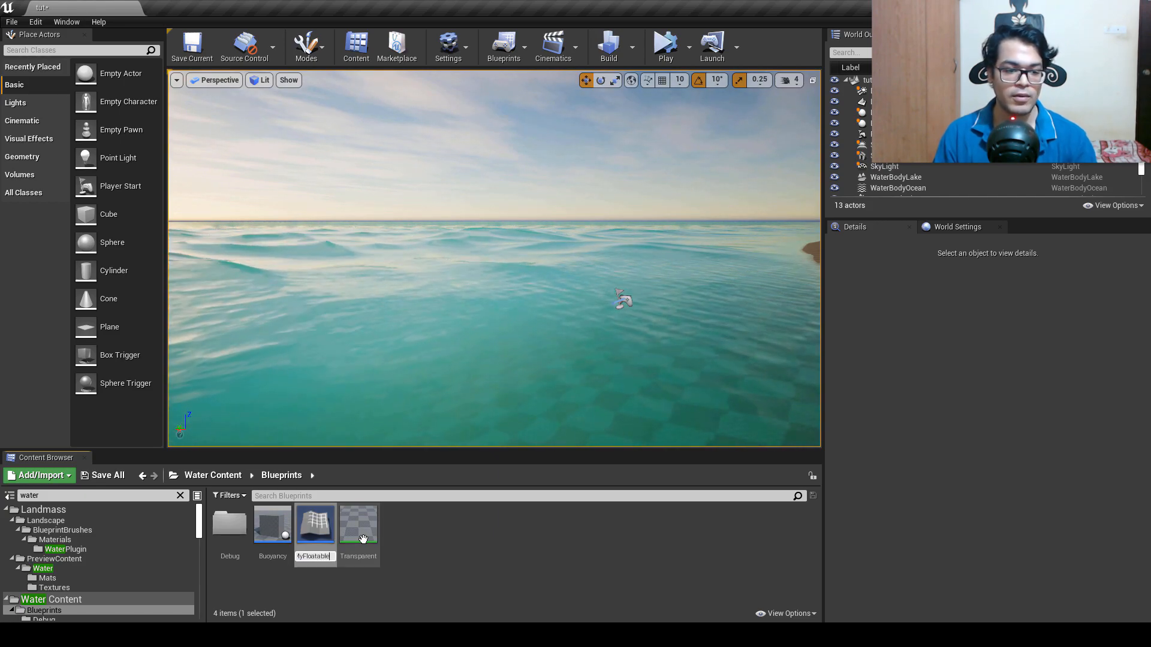
key("Return")
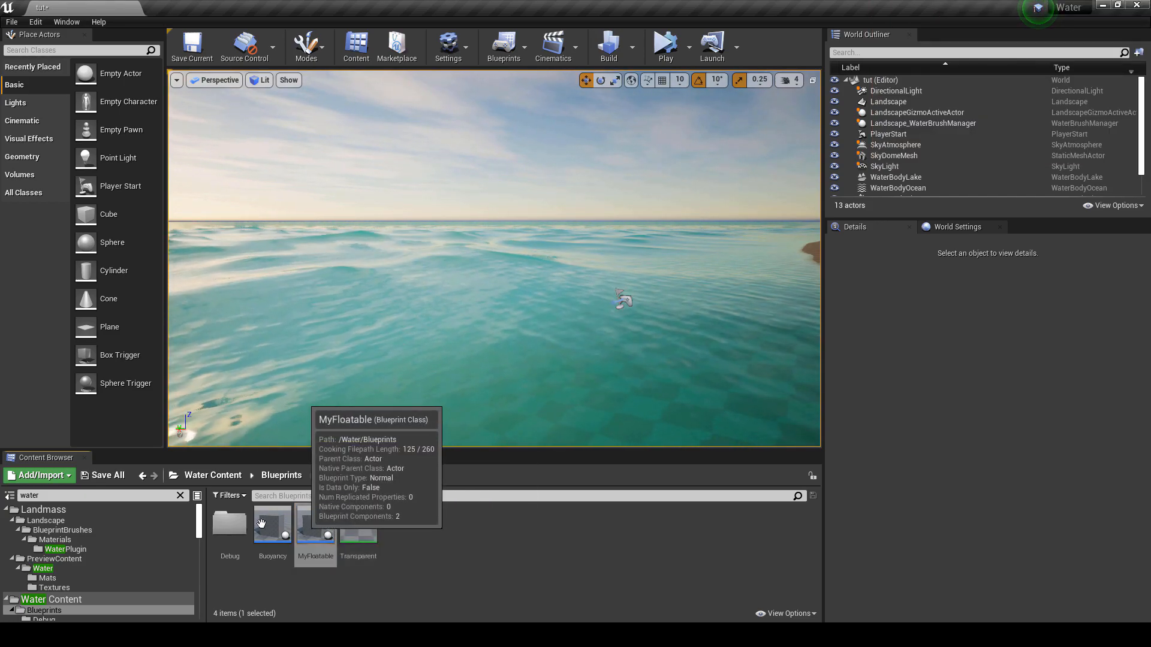
Step: Clear the folder search, move the MyFloatable blueprint into the main Content folder and open that folder
left_click(200, 525)
left_click_drag(43, 496, 9, 495)
key("BackSpace")
scroll(153, 534, "up", 15)
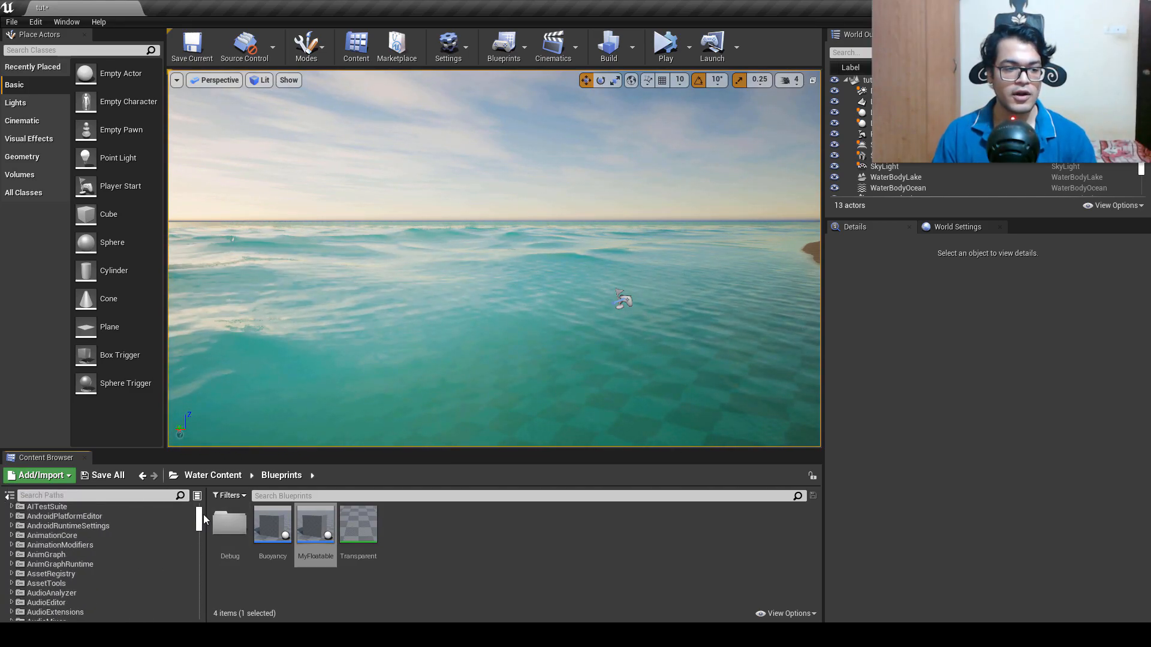
left_click_drag(316, 524, 35, 509)
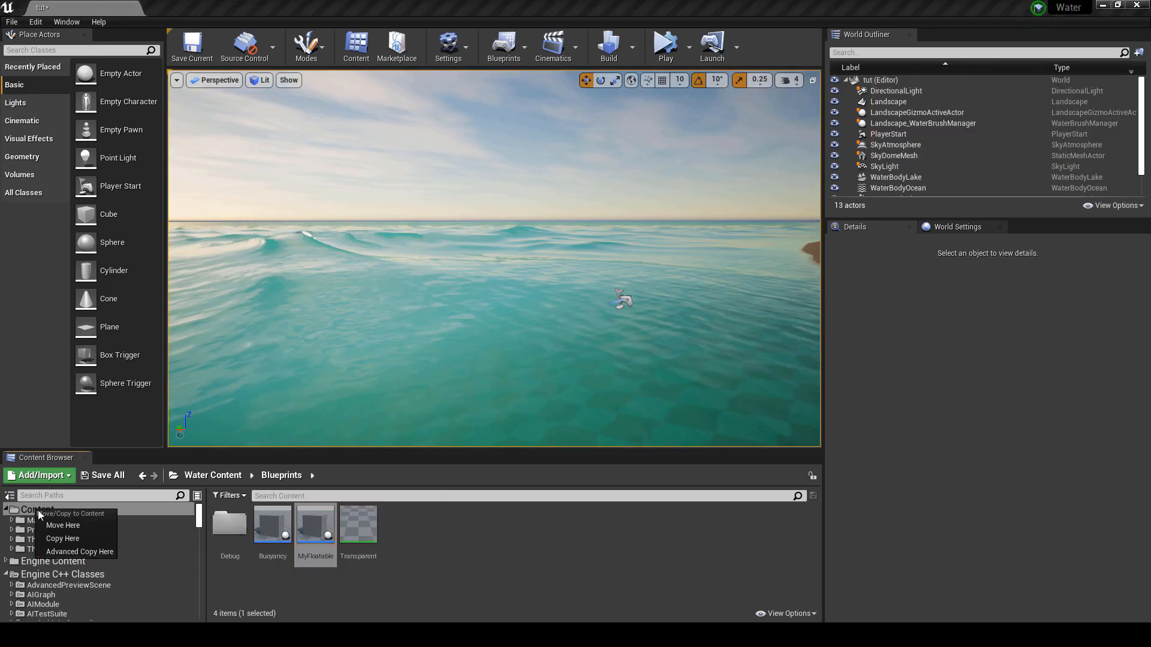
left_click(104, 527)
double_click(70, 508)
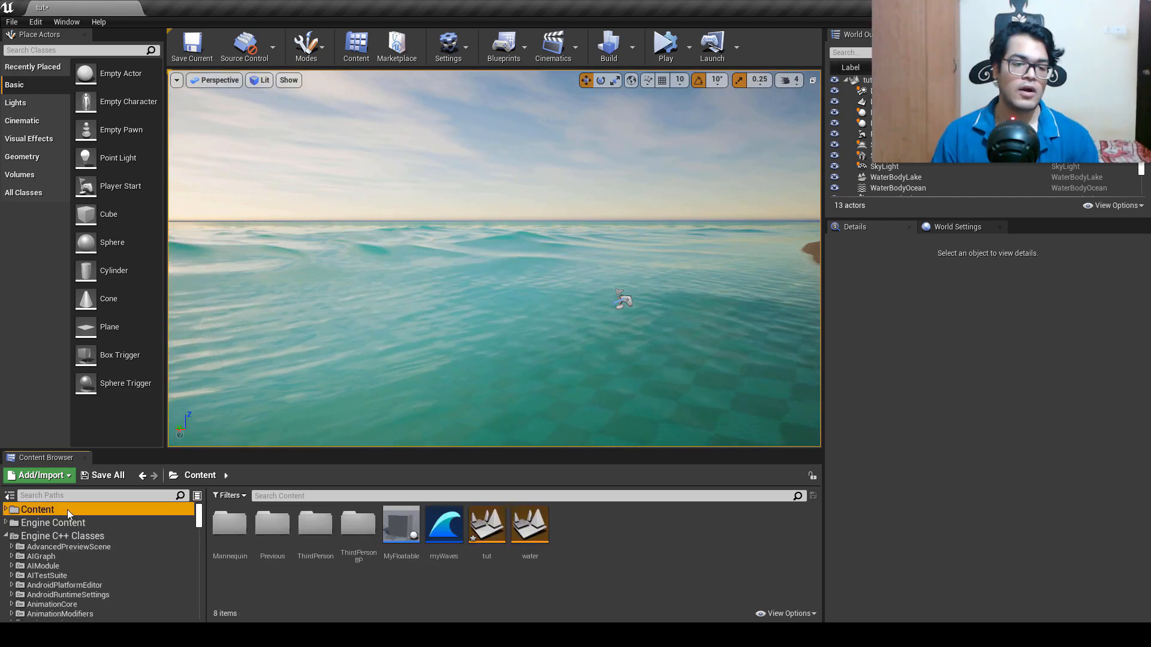
Step: Open MyFloatable, assign the Transparent material to its StaticMesh cube, then compile and save the blueprint
double_click(409, 538)
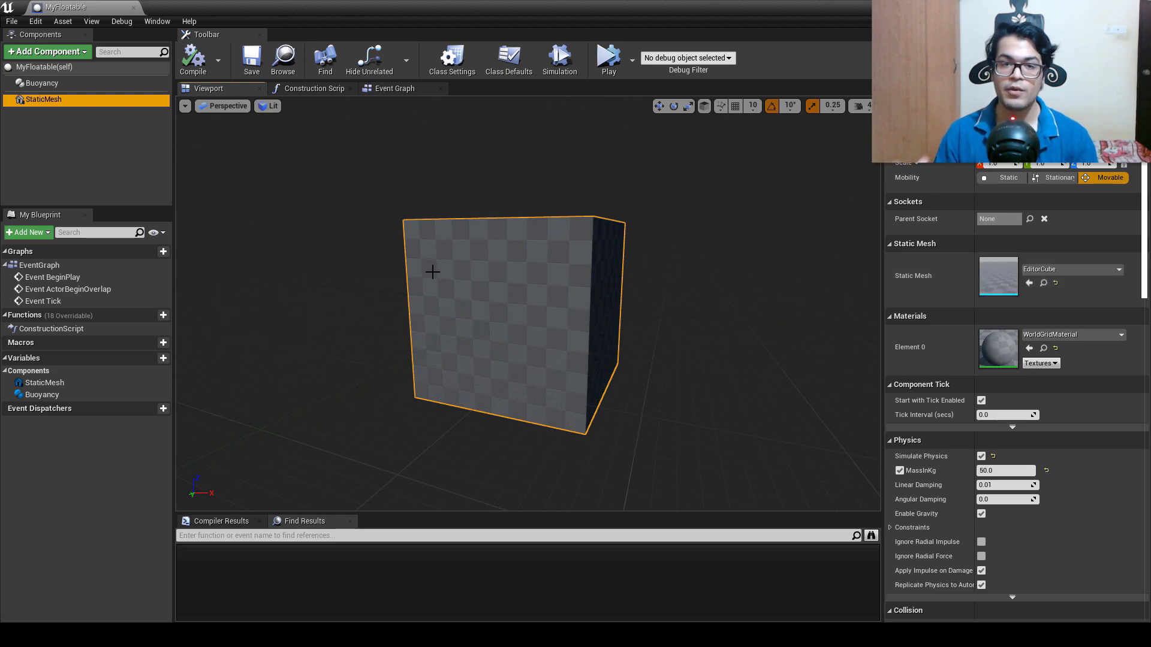
left_click(1044, 336)
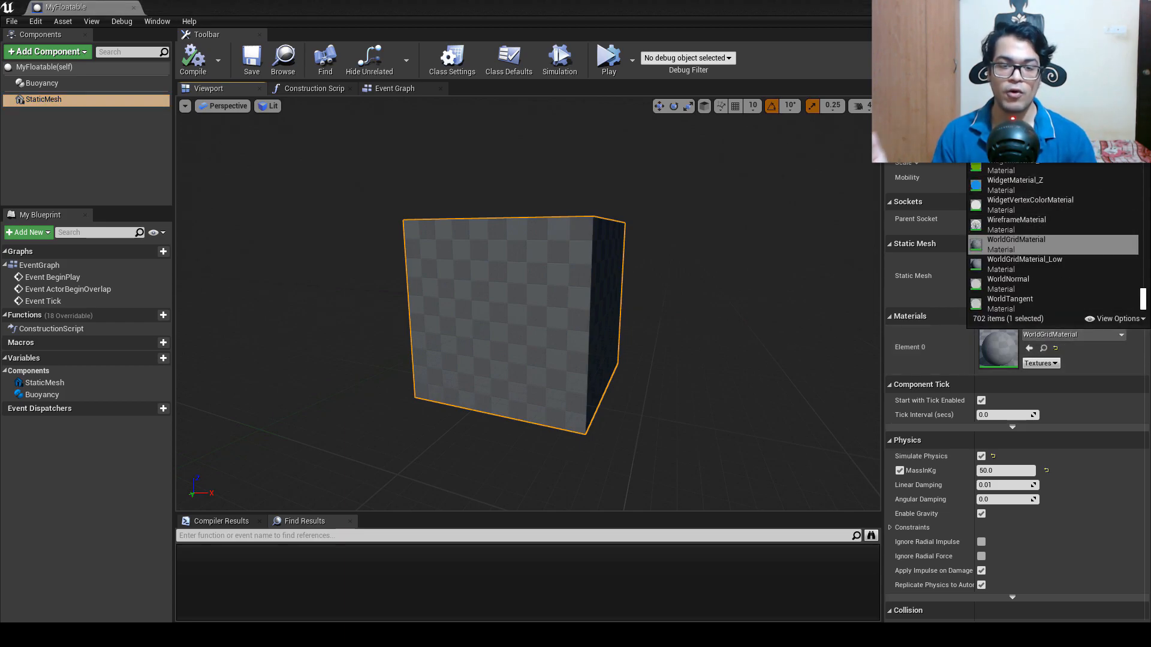
type("transparent")
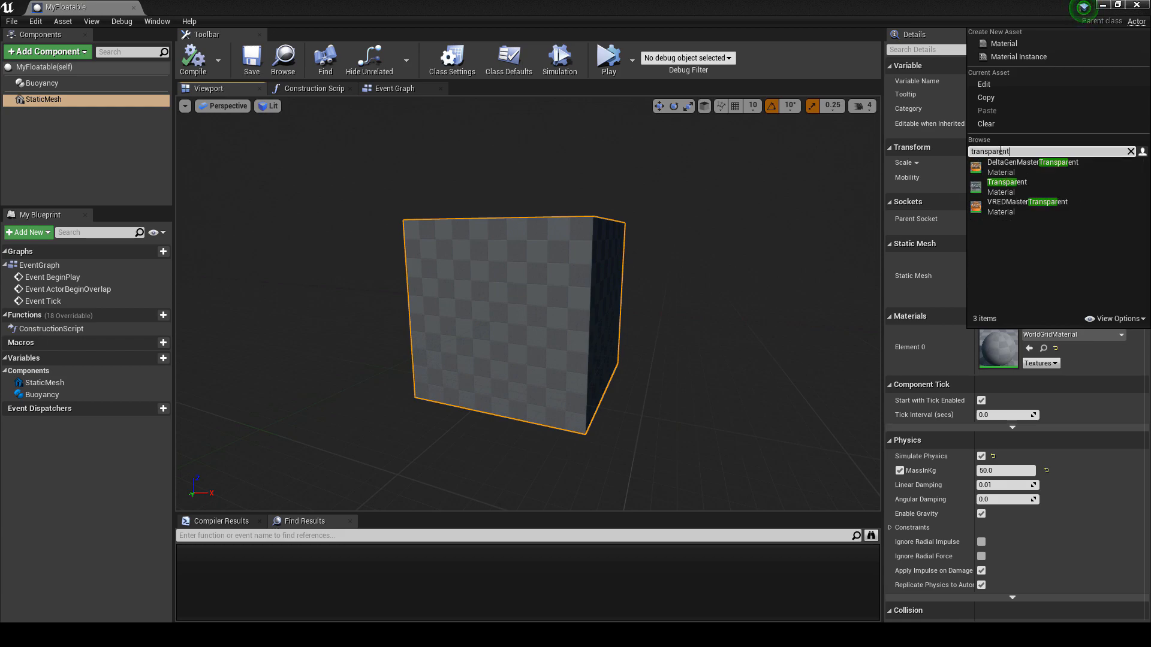
left_click(1013, 187)
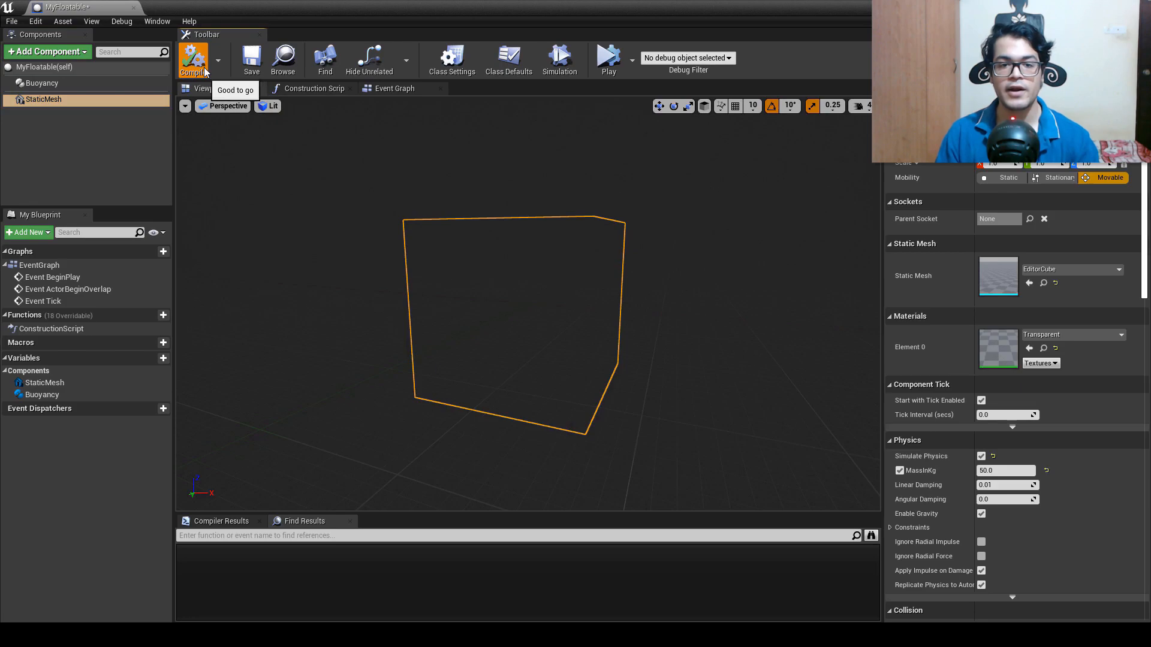
left_click(252, 60)
right_click_drag(615, 324, 587, 336)
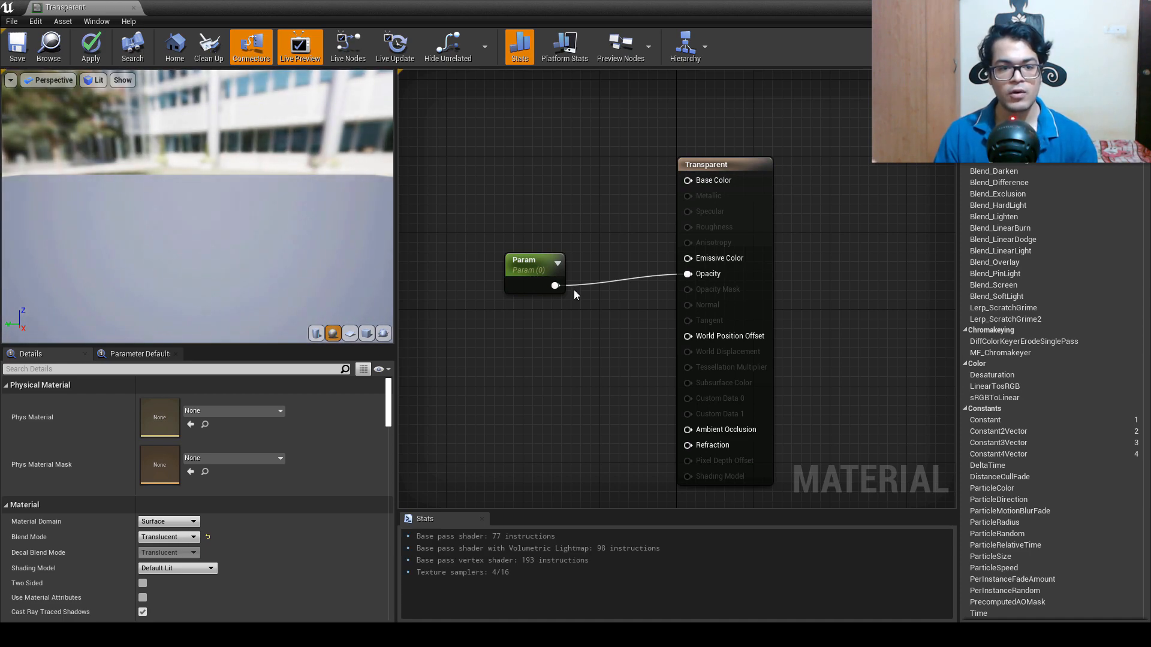
Step: Inspect the Transparent material's Param node feeding Opacity and its Blend Mode options
left_click(520, 276)
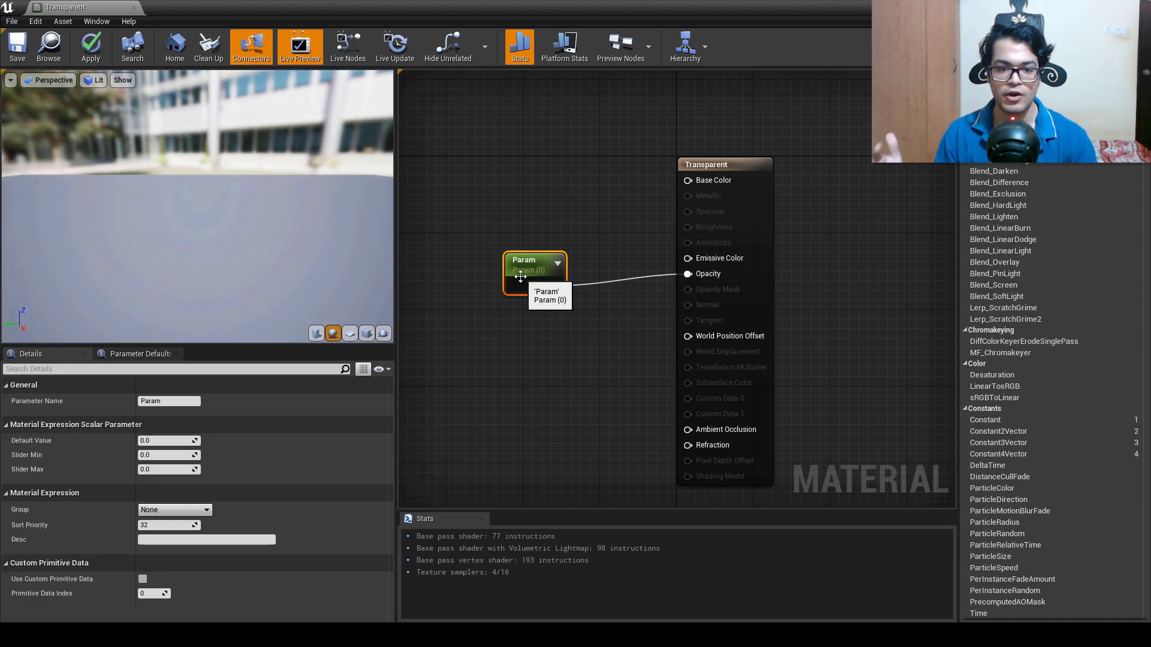
left_click(721, 163)
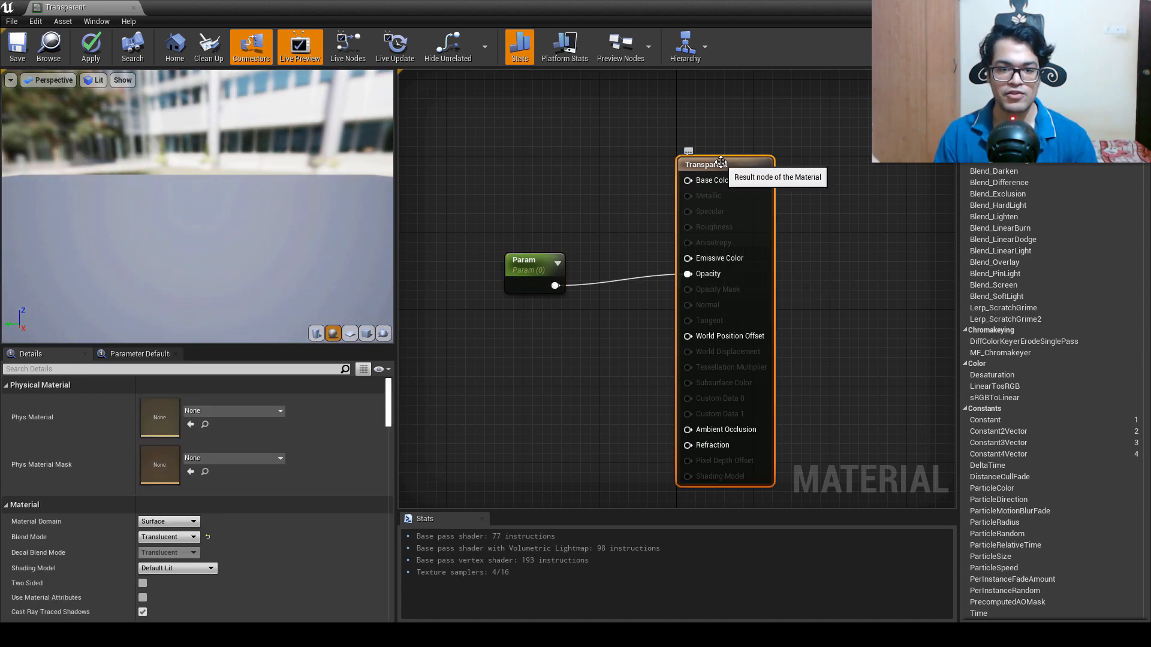
left_click(179, 539)
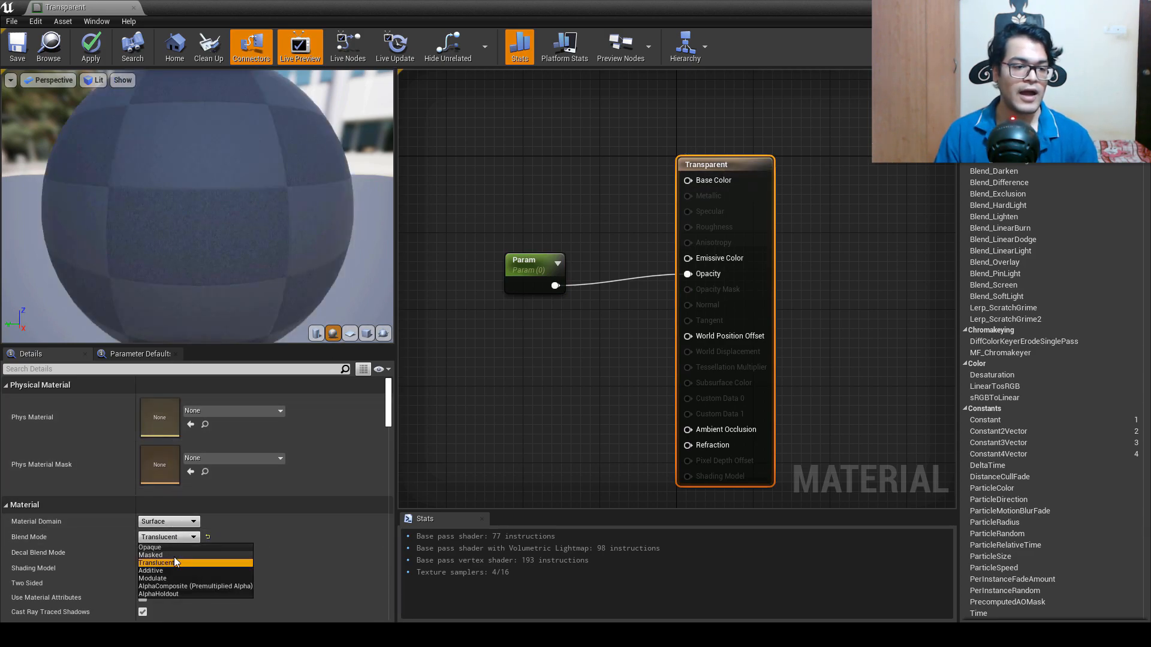
left_click(574, 425)
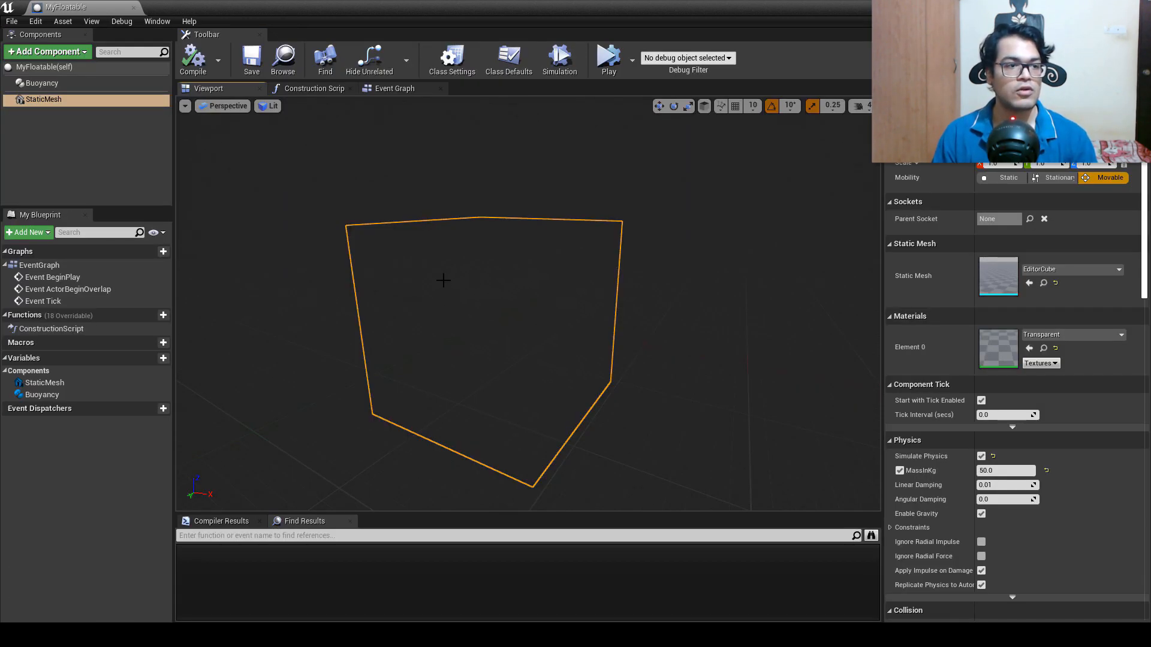
Step: Add a Static Mesh component named Mesh under StaticMesh in MyFloatable and assign it the FloatDuck mesh
left_click(52, 53)
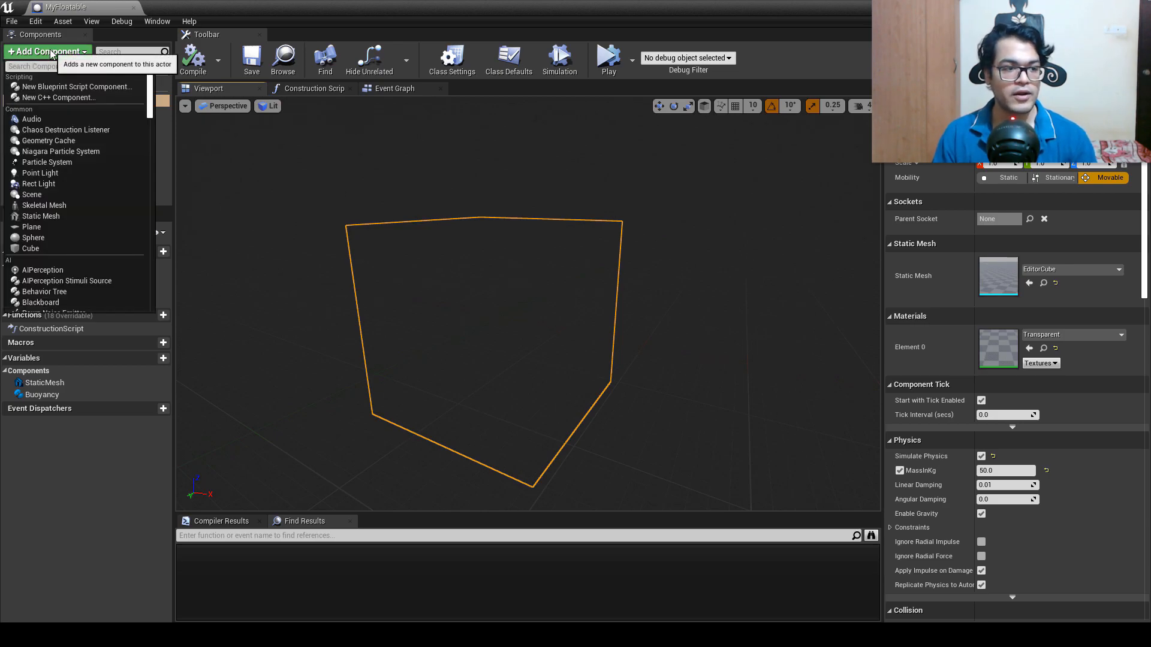
left_click(54, 215)
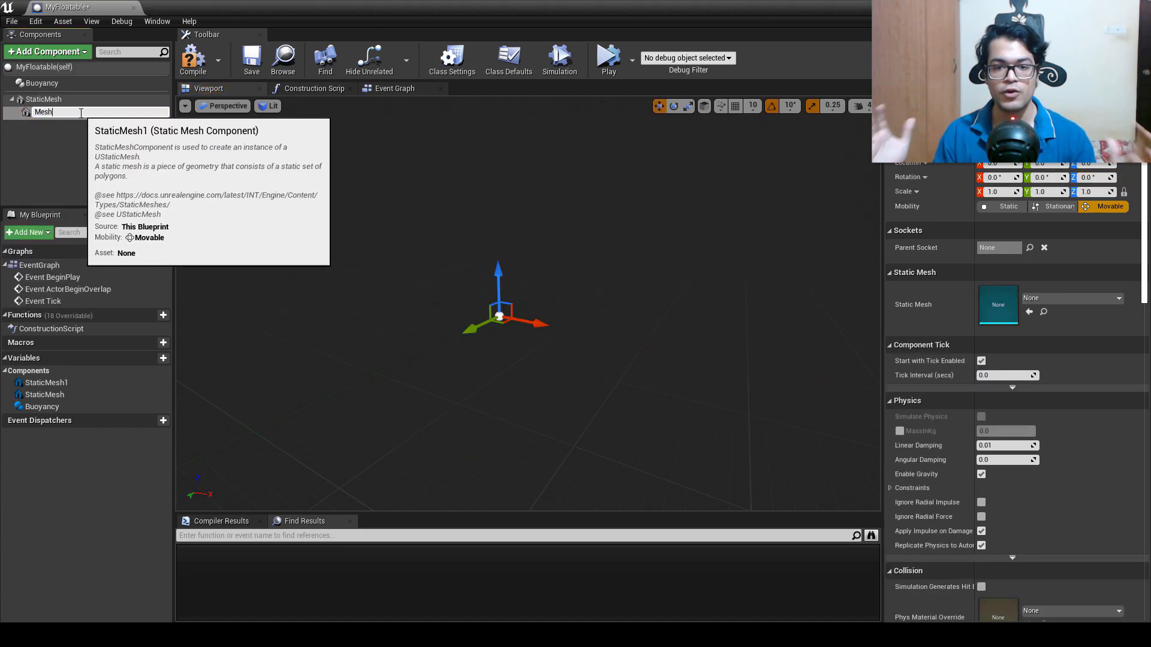
key("Return")
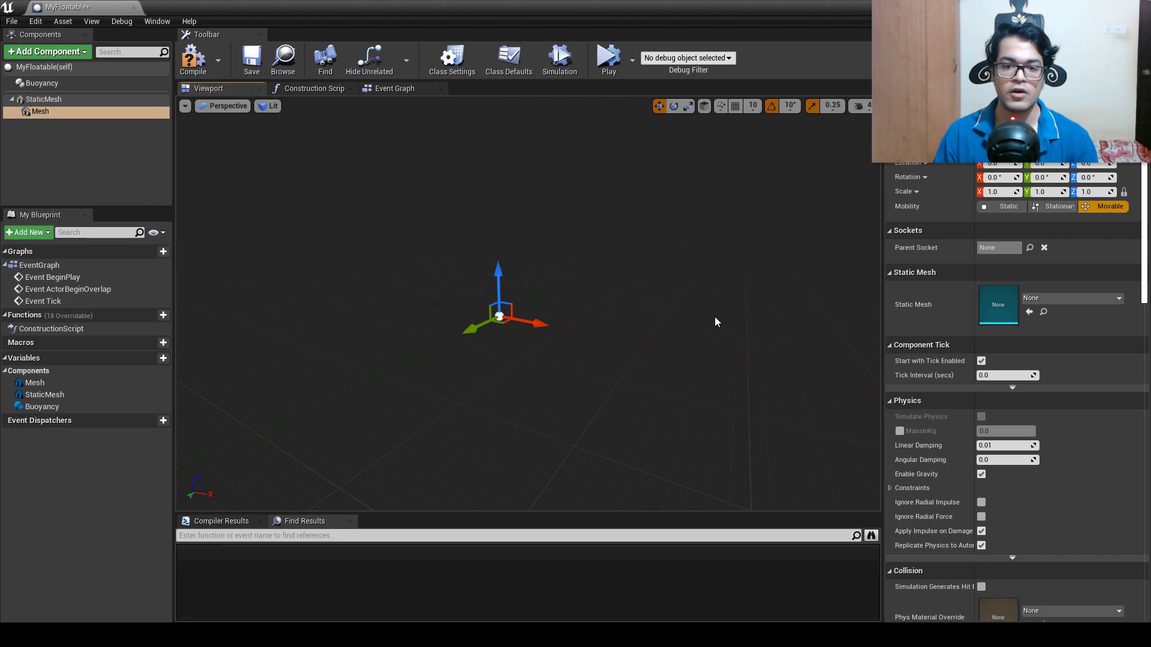
left_click(1029, 298)
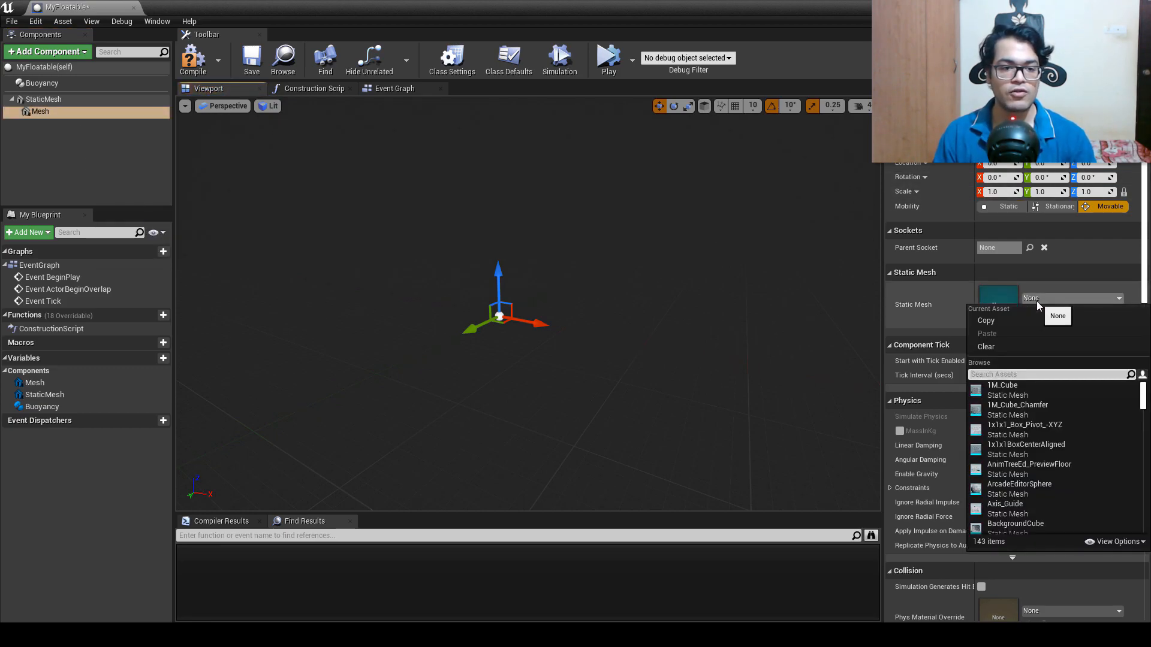
type("duc")
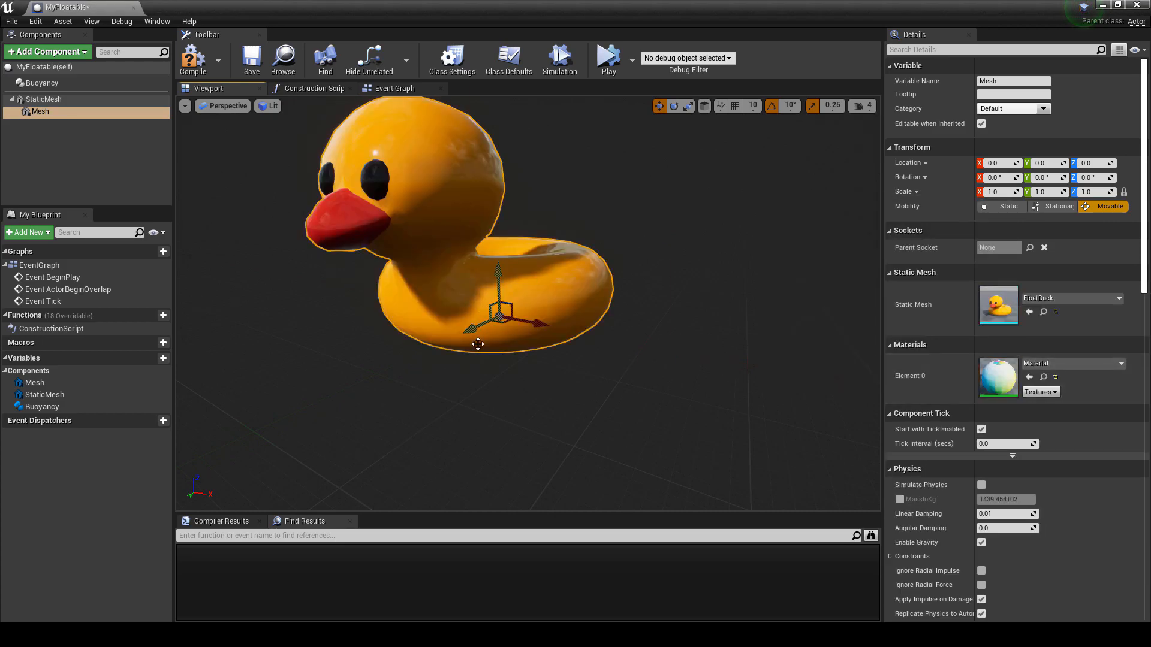
Step: Move the duck Mesh within the cube's bounds to about Y -14 and Z -114, then compile and save the blueprint
right_click_drag(450, 353, 461, 353)
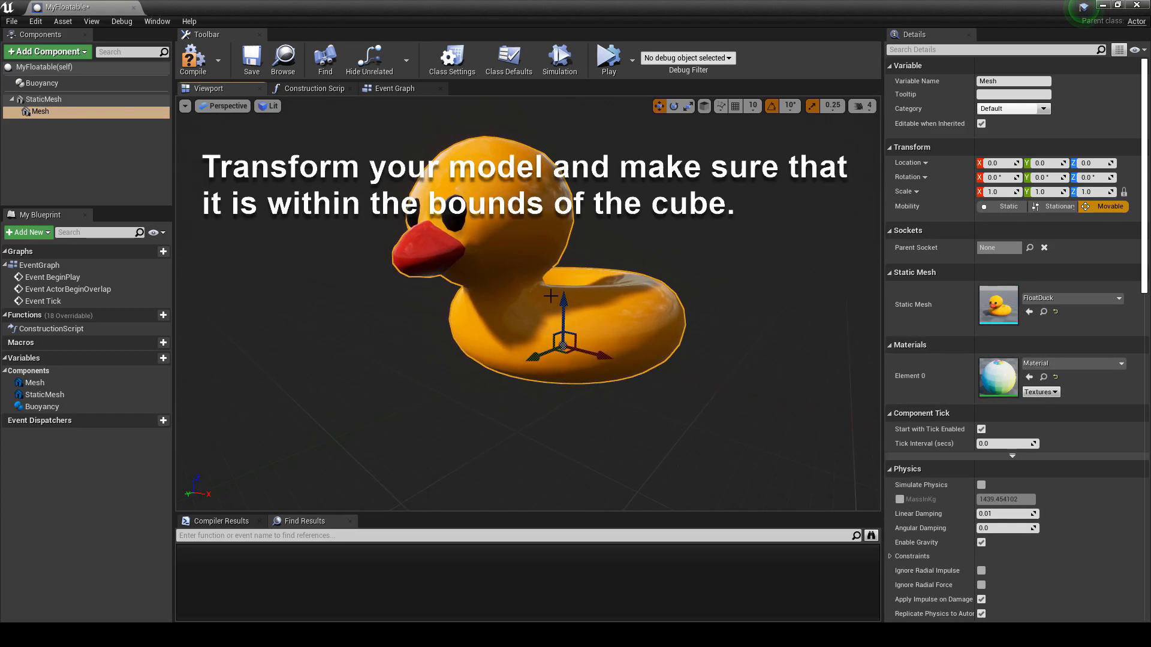
left_click_drag(564, 301, 566, 381)
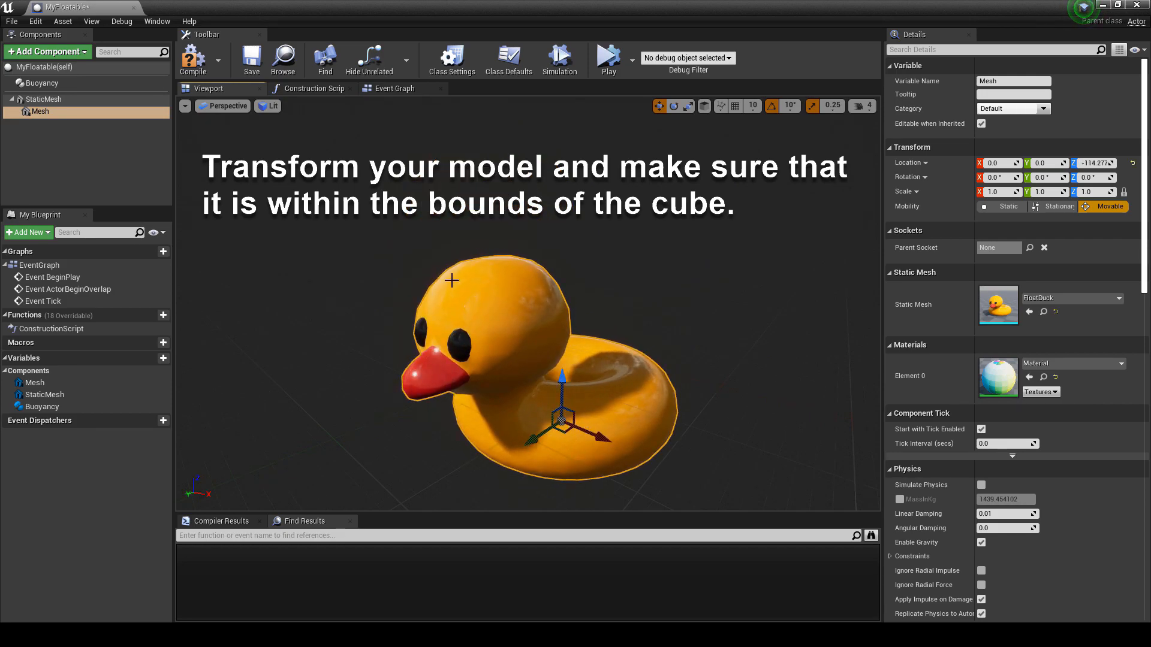
left_click(102, 101)
right_click_drag(631, 369, 631, 371)
left_click(536, 382)
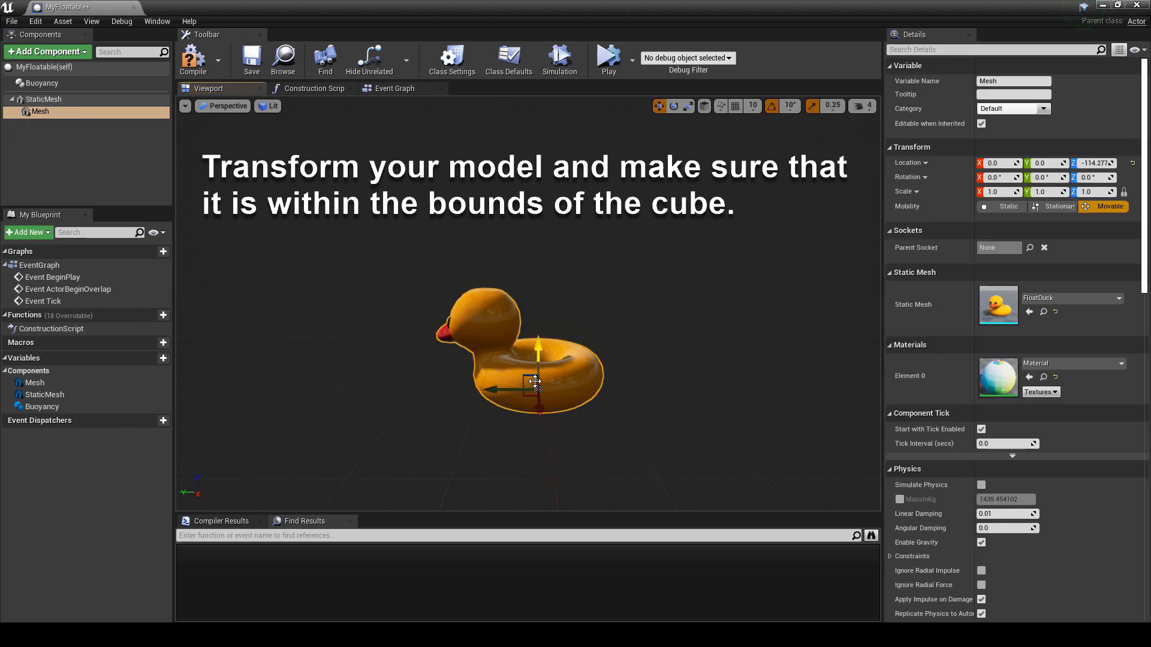
left_click_drag(494, 390, 500, 390)
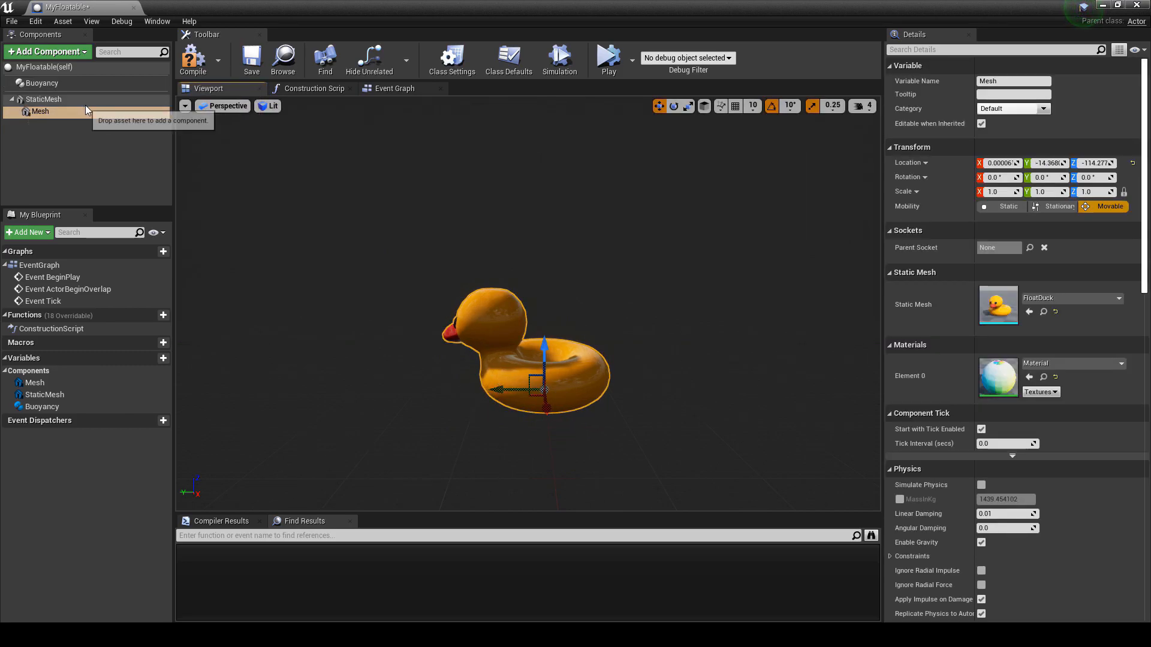
left_click(202, 75)
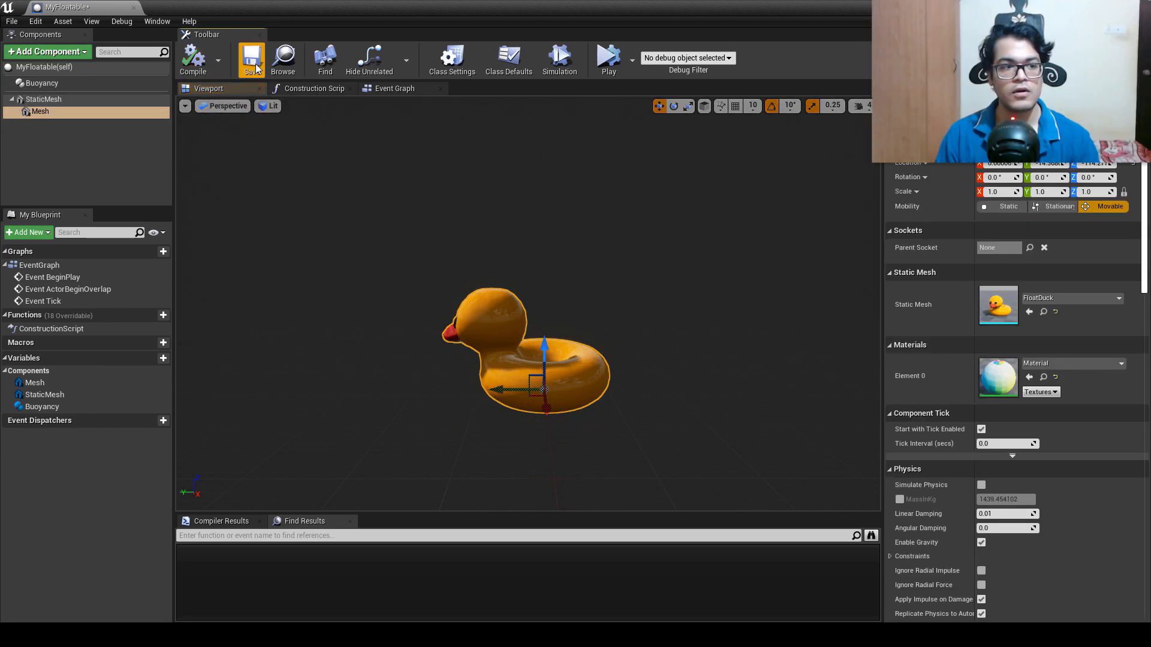
Step: Override the duck Mesh's MassInKg with 0.001, disable its gravity and change its Collision Presets
left_click(73, 114)
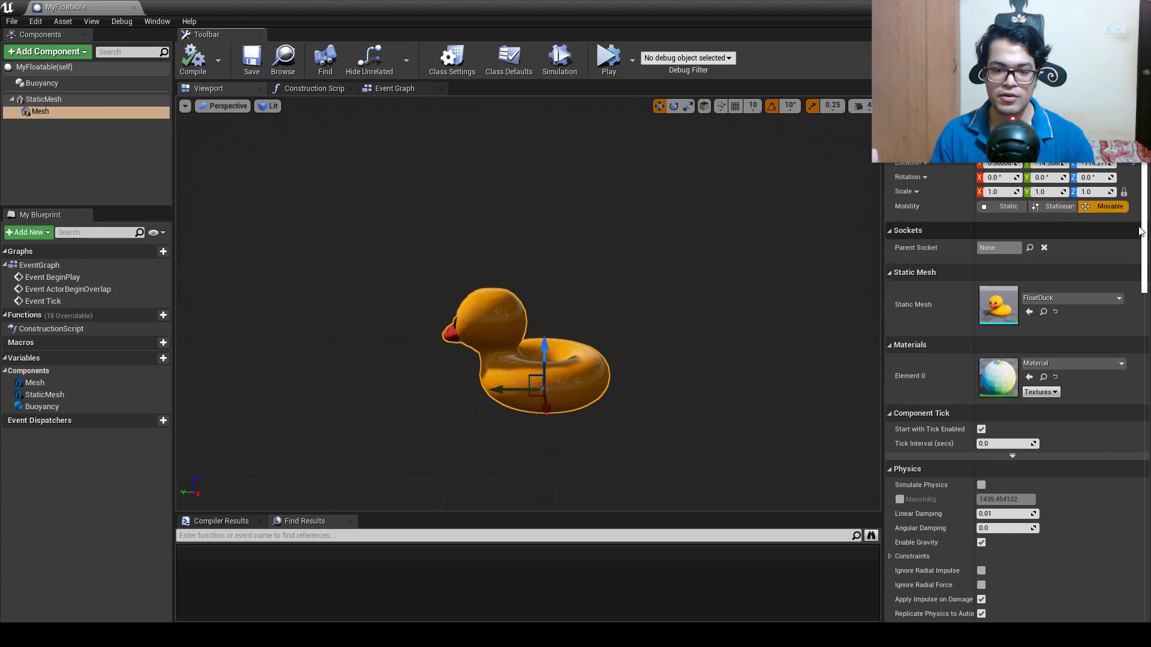
scroll(962, 308, "down", 6)
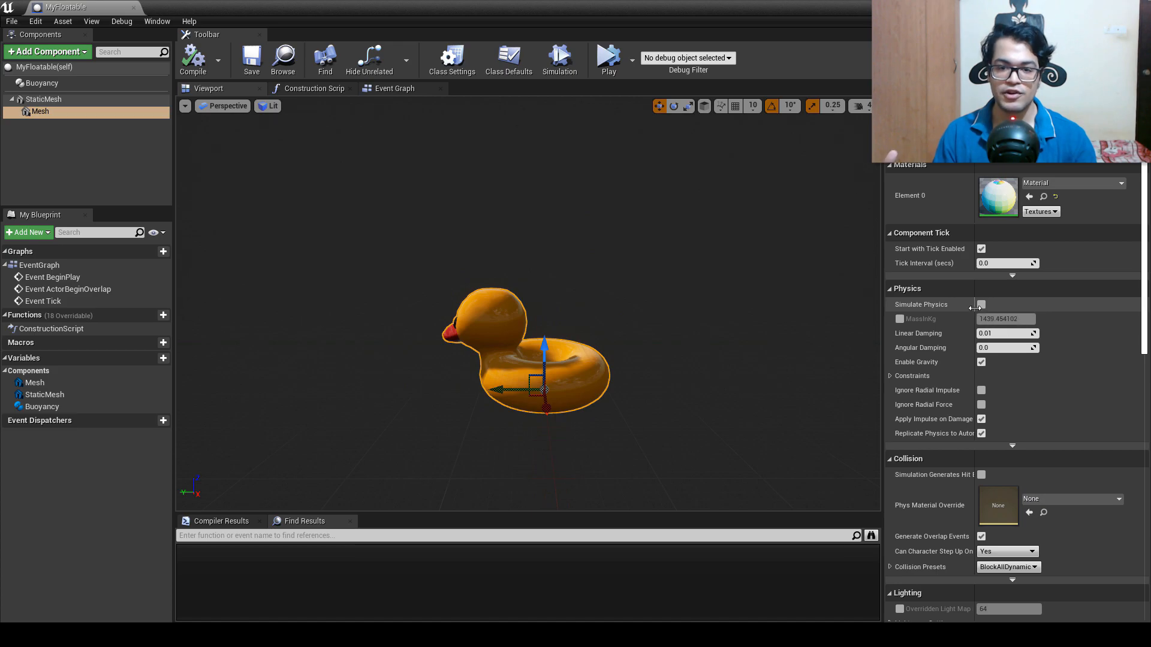
left_click(982, 362)
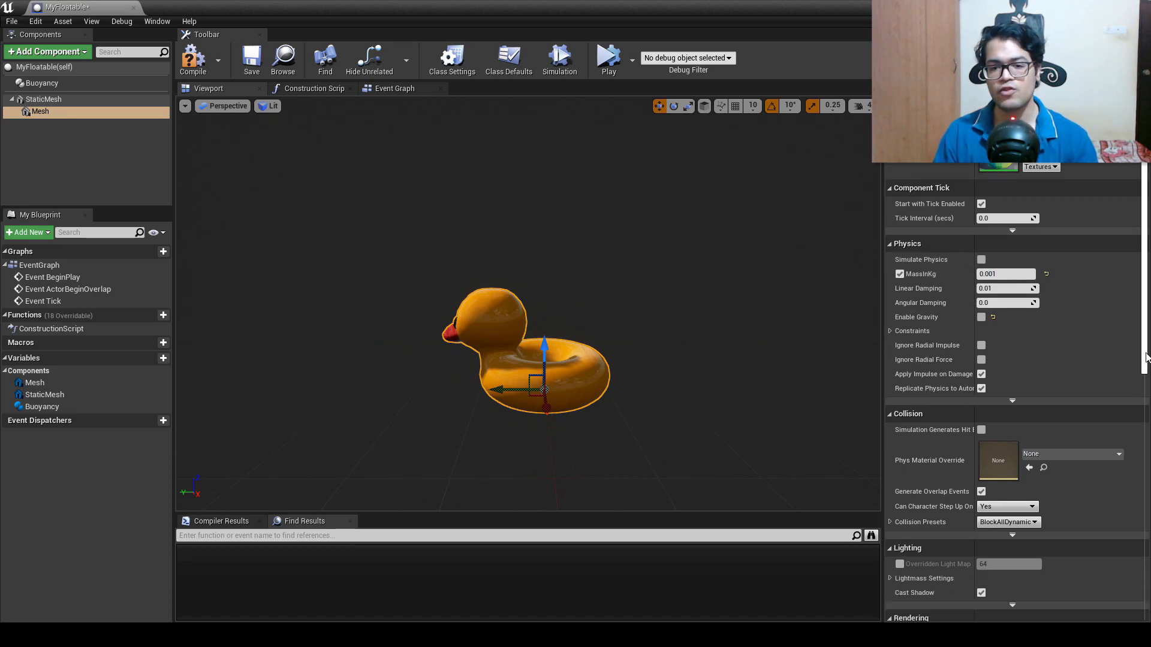
scroll(1073, 365, "down", 5)
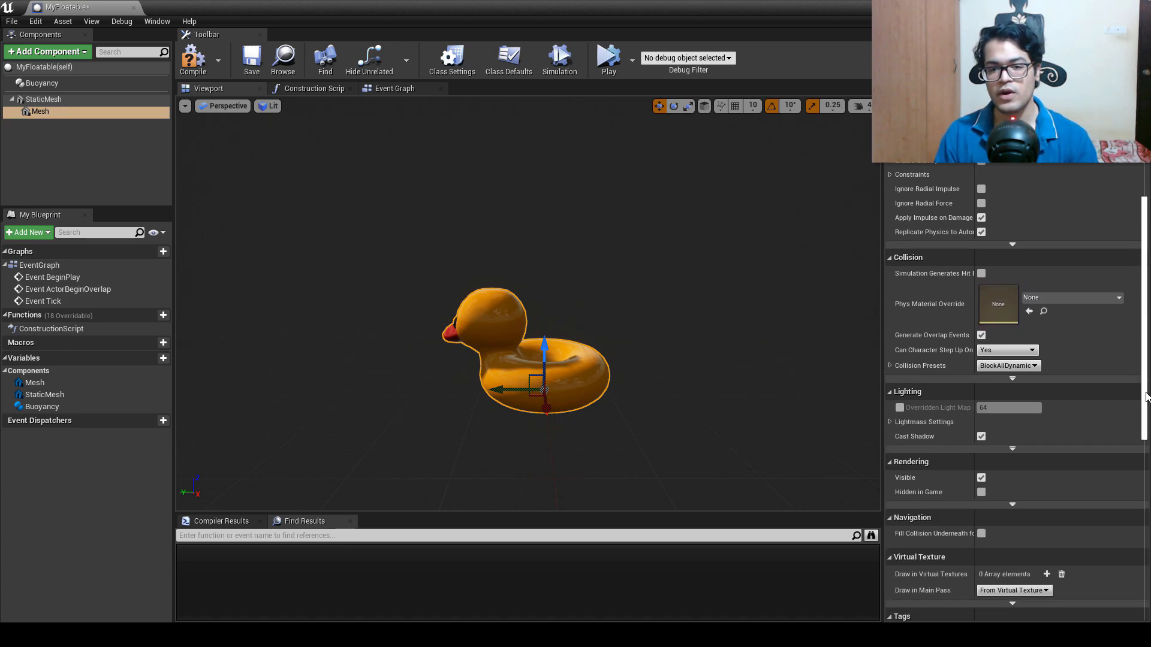
left_click(1032, 364)
left_click(1015, 385)
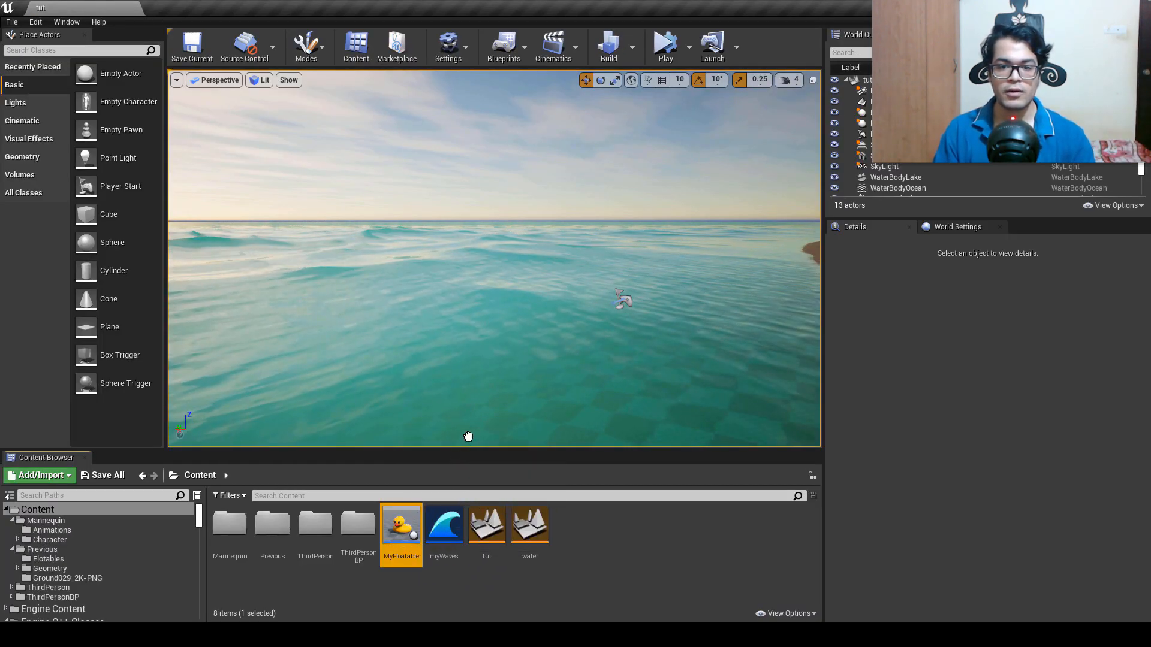
Step: Place MyFloatable above the ocean at a height of about Z 270 and rotate it to about -147.6° around Z
left_click_drag(469, 437, 533, 314)
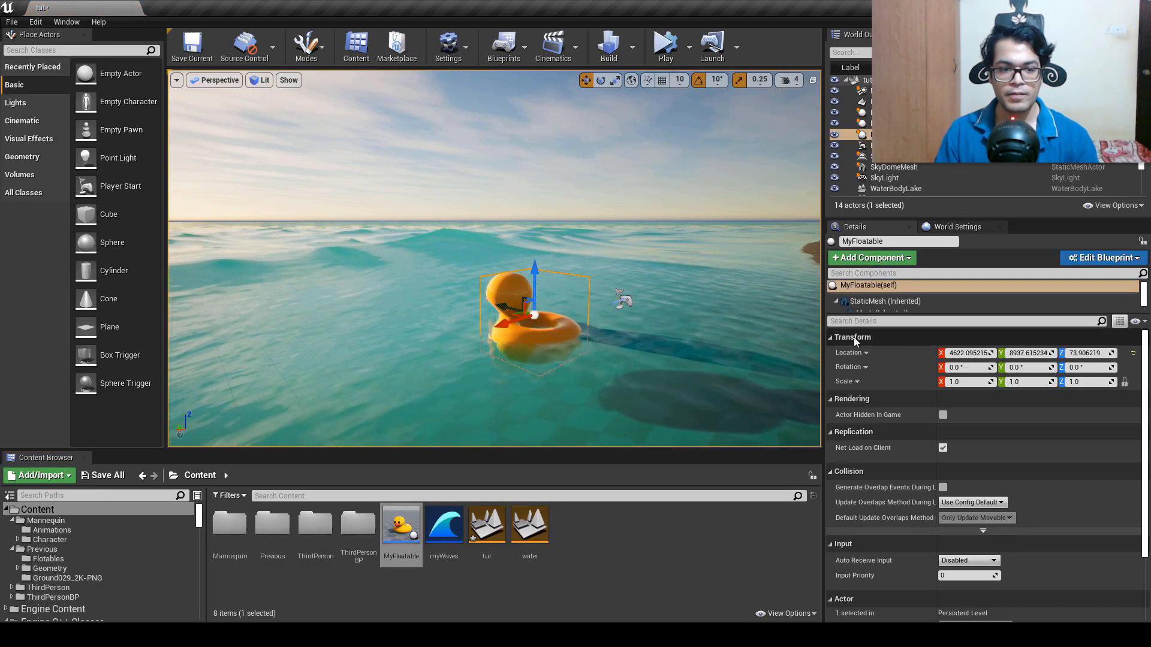
left_click_drag(1073, 370, 1106, 369)
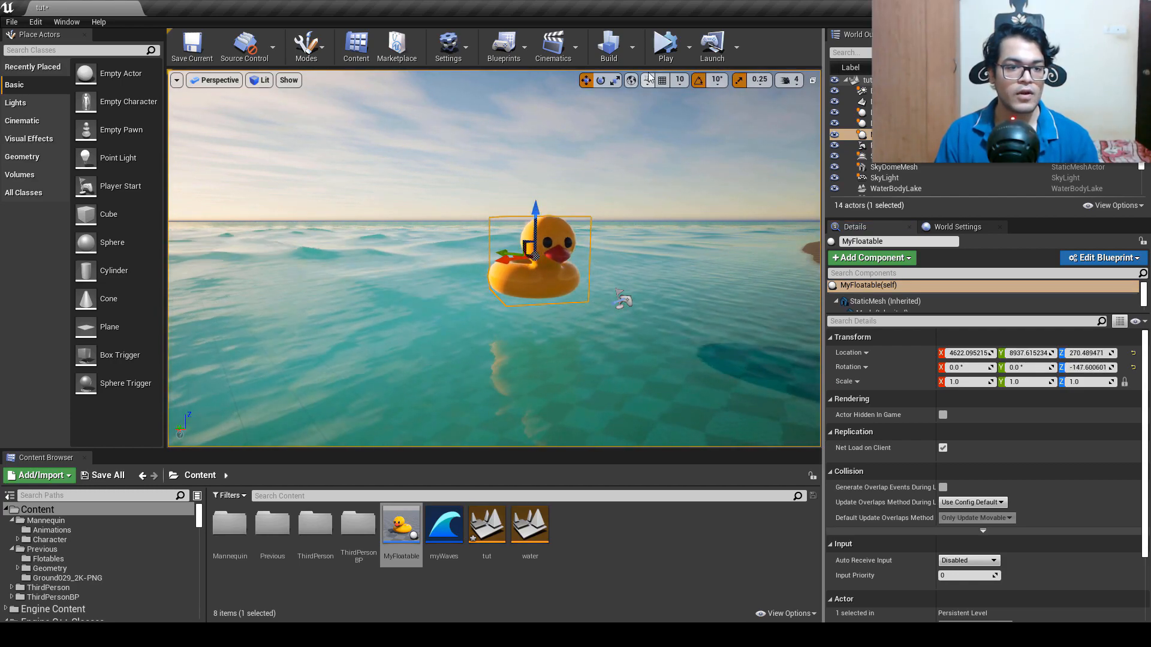
Step: Run the level and view the duck floating on the ocean waves from close up and from different sides
left_click(665, 47)
mouse_move(667, 388)
right_mouse_down()
mouse_move(670, 408)
mouse_move(686, 397)
right_mouse_up()
key("w")
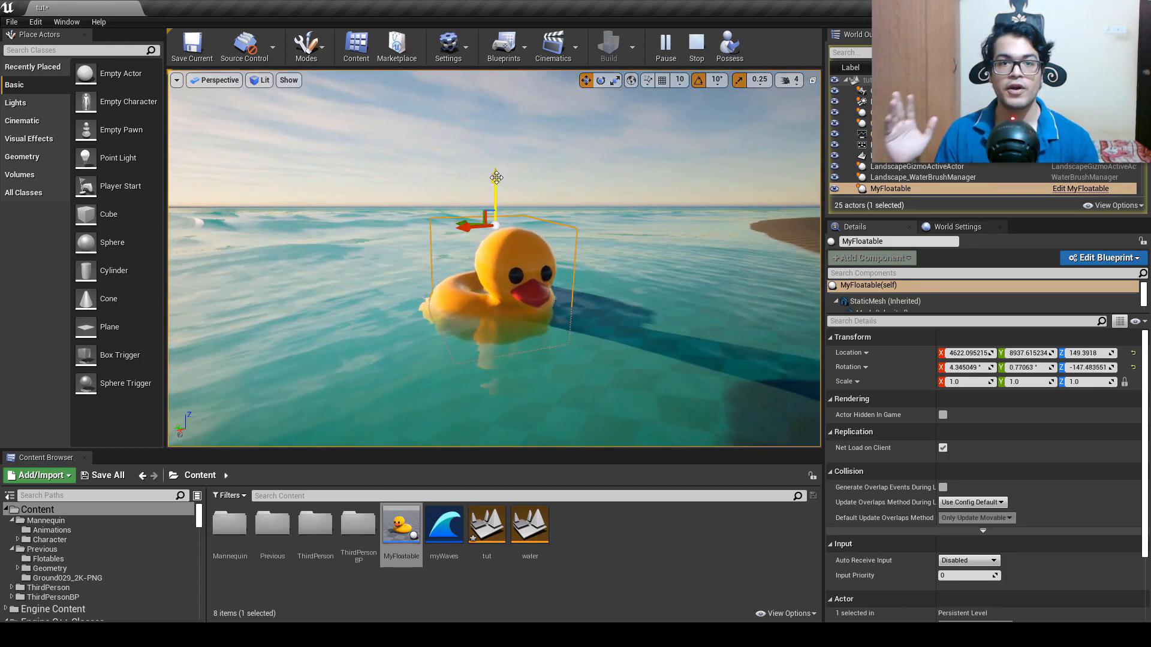
left_click(604, 302)
right_click_drag(603, 302, 432, 309)
key("d")
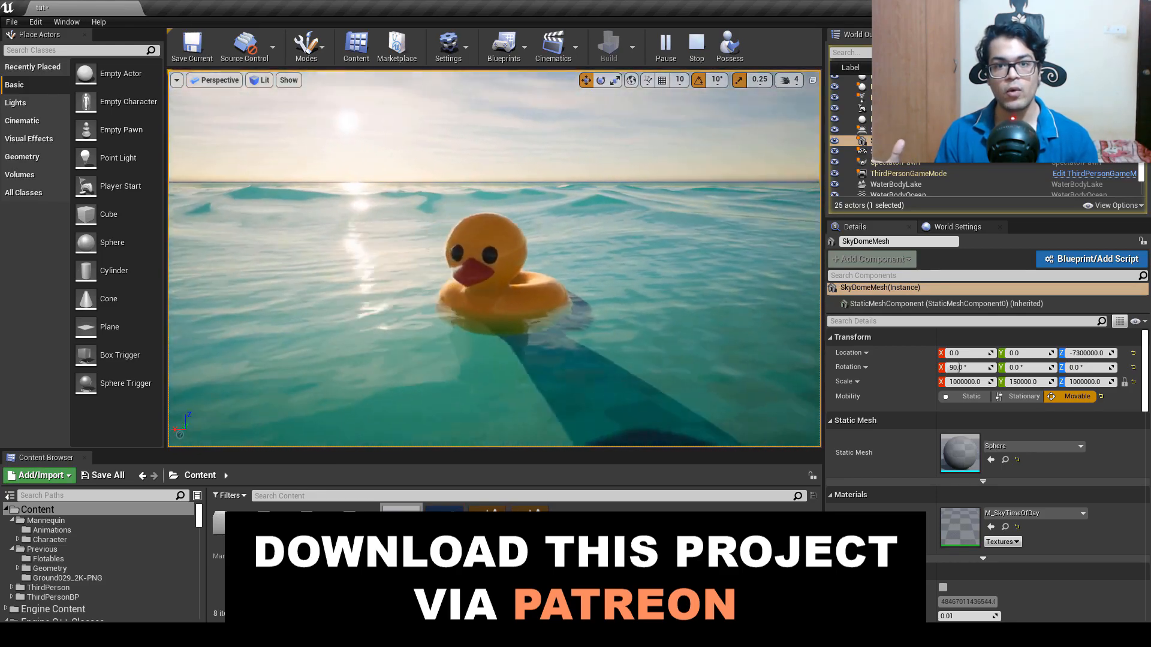